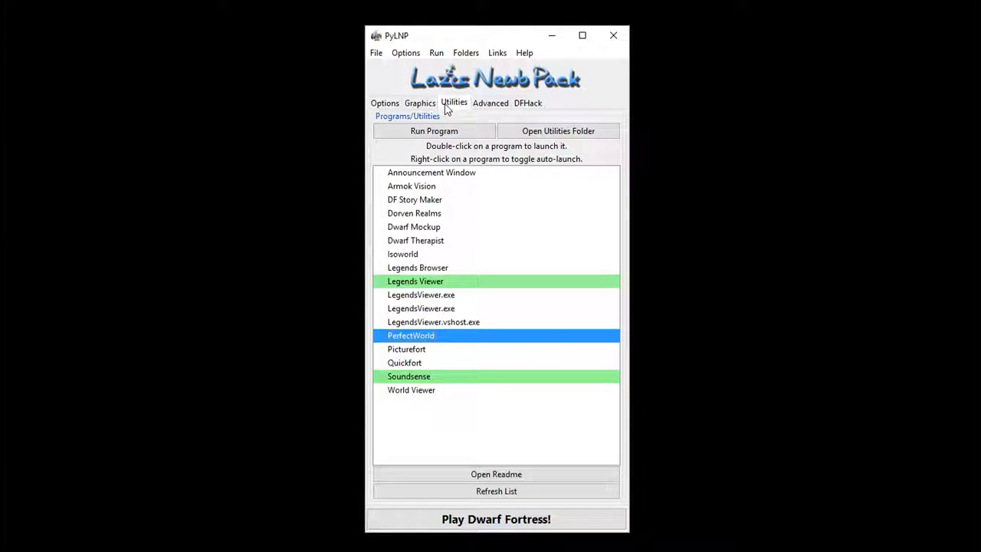
- Launch the PerfectWorld utility from PyLNP and enlarge its window to fill most of the screen
{"action": "mouse_move", "coordinate": [421, 344]}
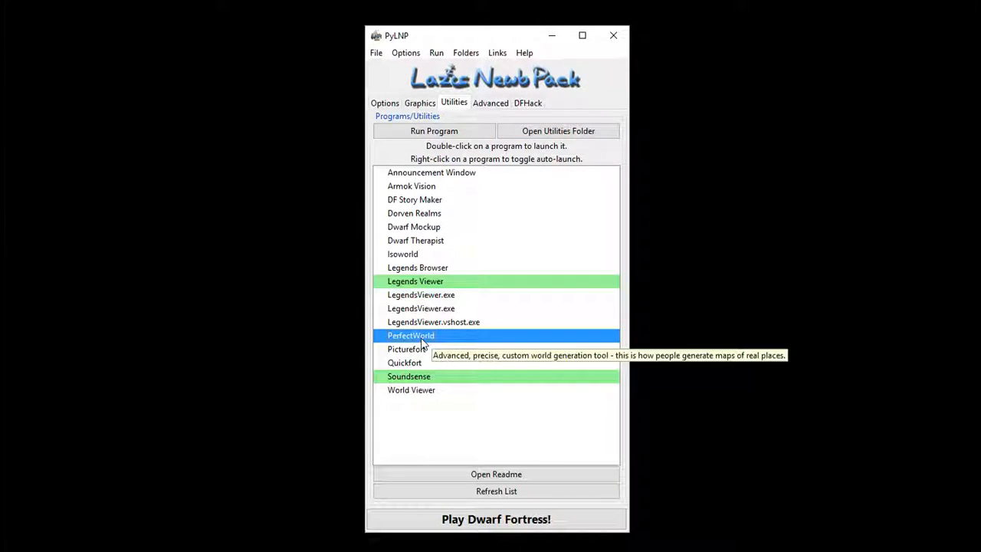
{"action": "left_click", "coordinate": [434, 131]}
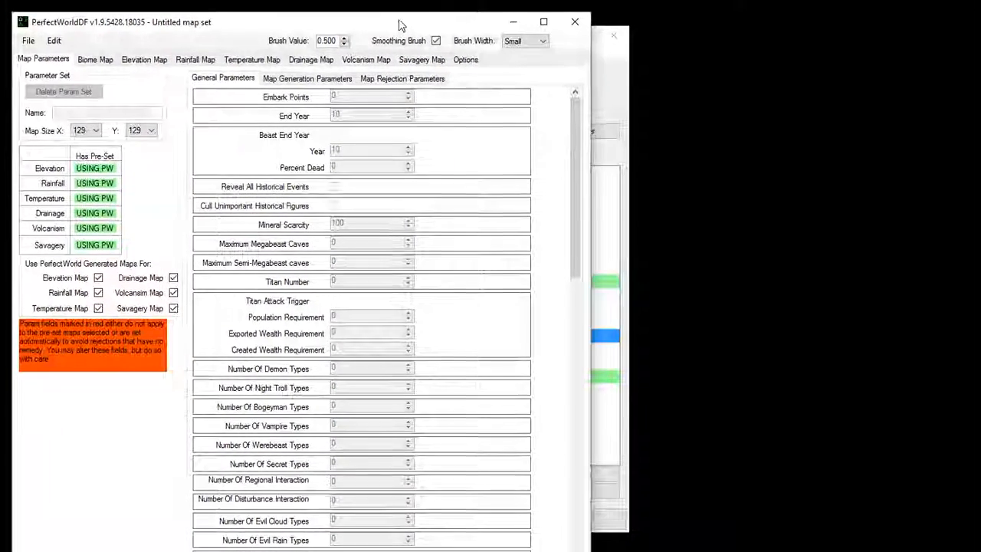
{"action": "left_click_drag", "start_coordinate": [398, 25], "coordinate": [390, 14]}
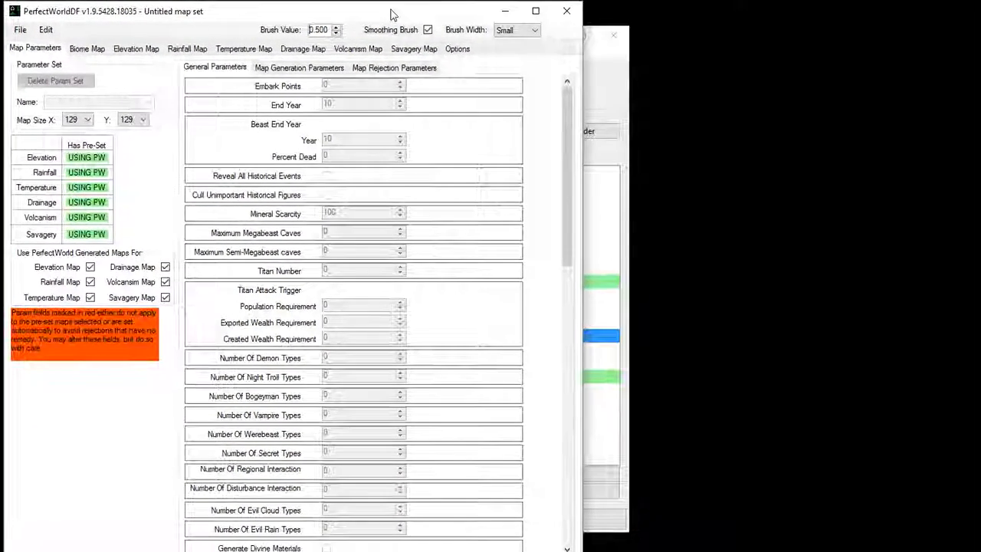
{"action": "left_click_drag", "start_coordinate": [585, 521], "coordinate": [970, 547]}
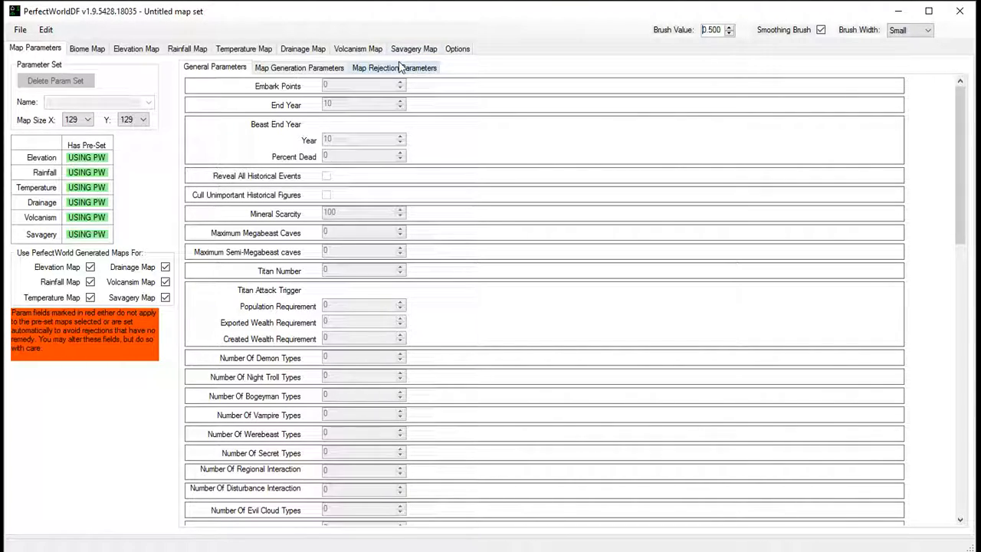
- Import the world_gen.txt file from the dwarf_fortress 43.03 data\init folder
{"action": "left_click", "coordinate": [20, 29]}
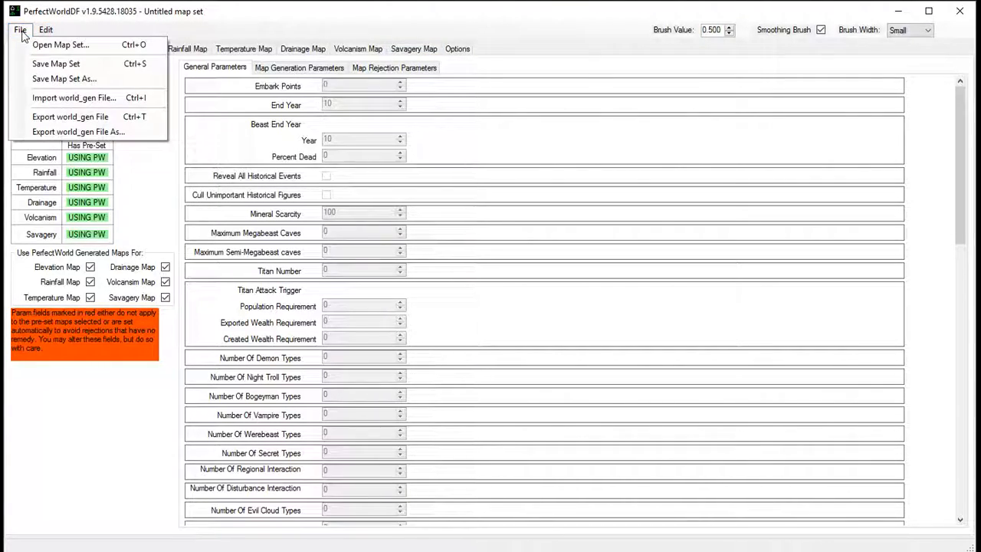
{"action": "left_click", "coordinate": [57, 100]}
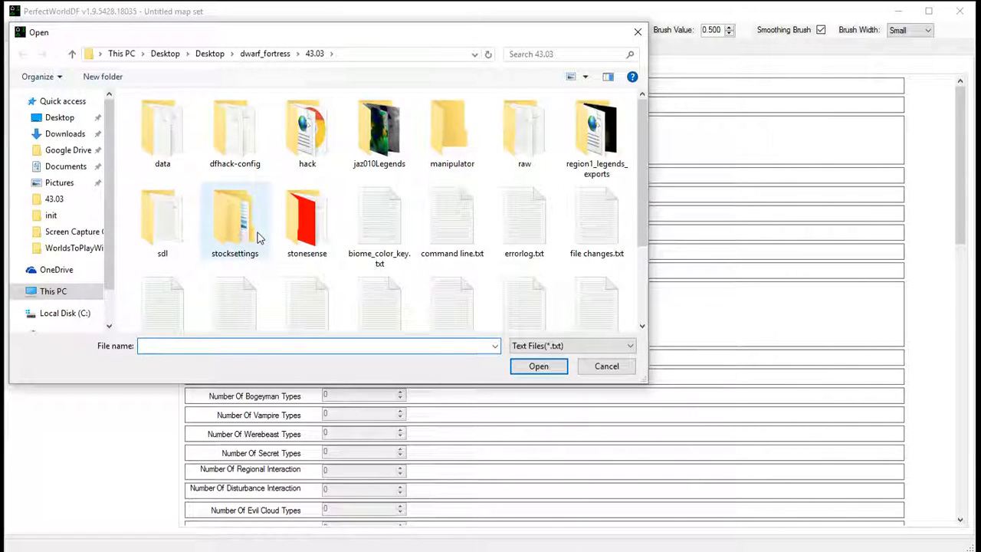
{"action": "left_click", "coordinate": [261, 55]}
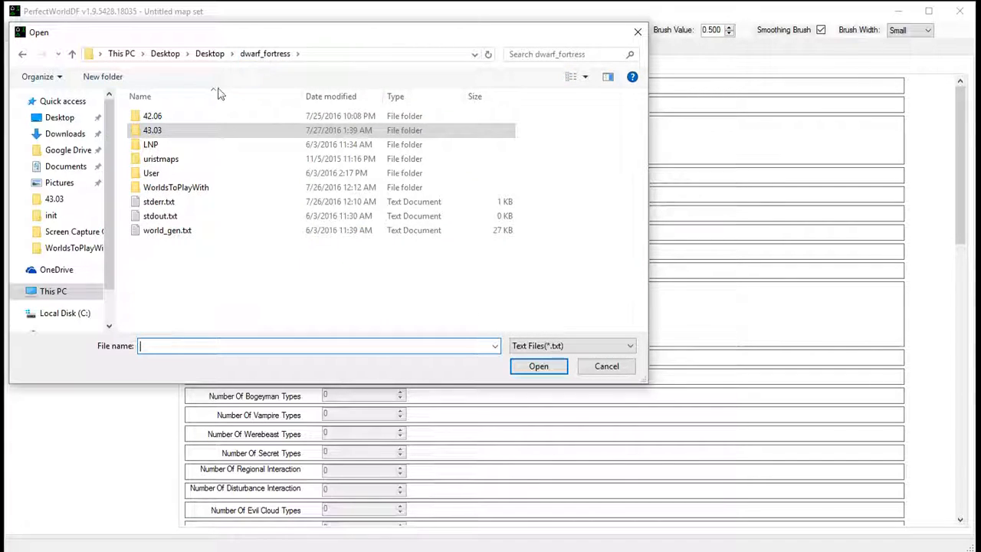
{"action": "double_click", "coordinate": [153, 131]}
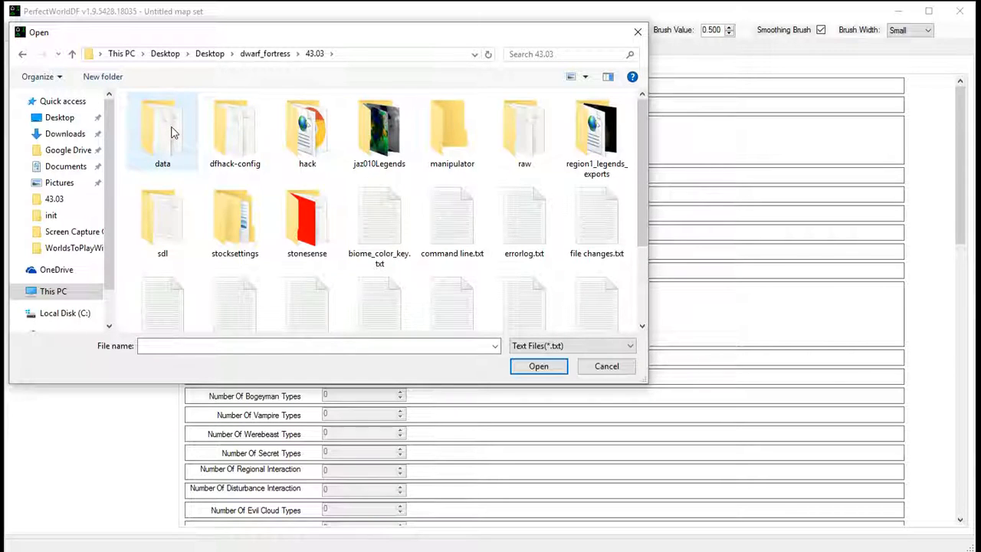
{"action": "double_click", "coordinate": [171, 132]}
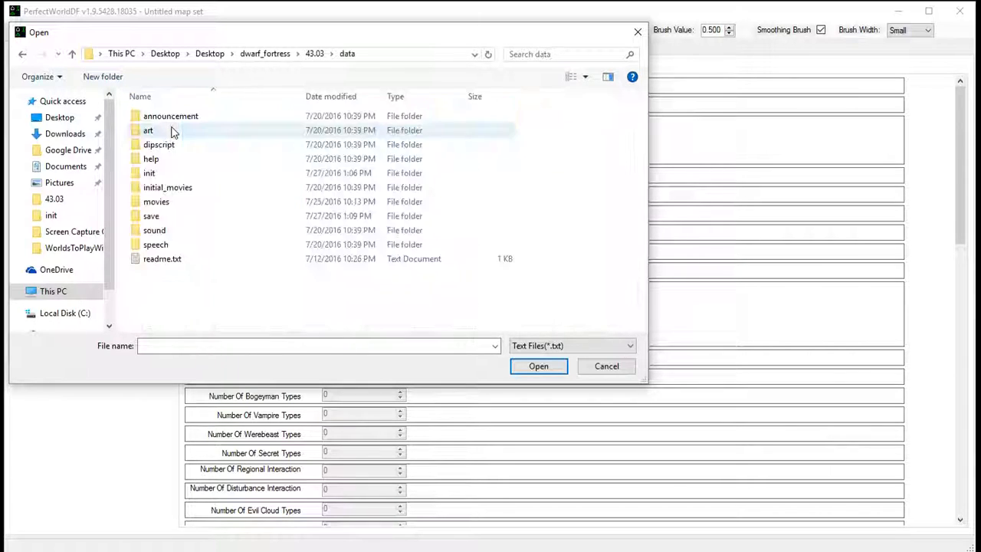
{"action": "double_click", "coordinate": [151, 174]}
{"action": "left_click", "coordinate": [161, 250]}
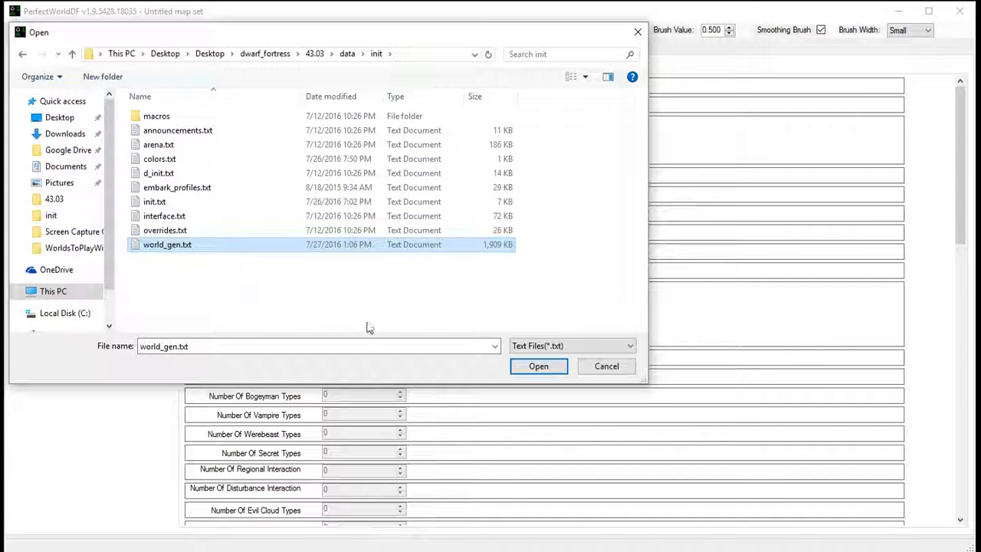
{"action": "left_click", "coordinate": [534, 368]}
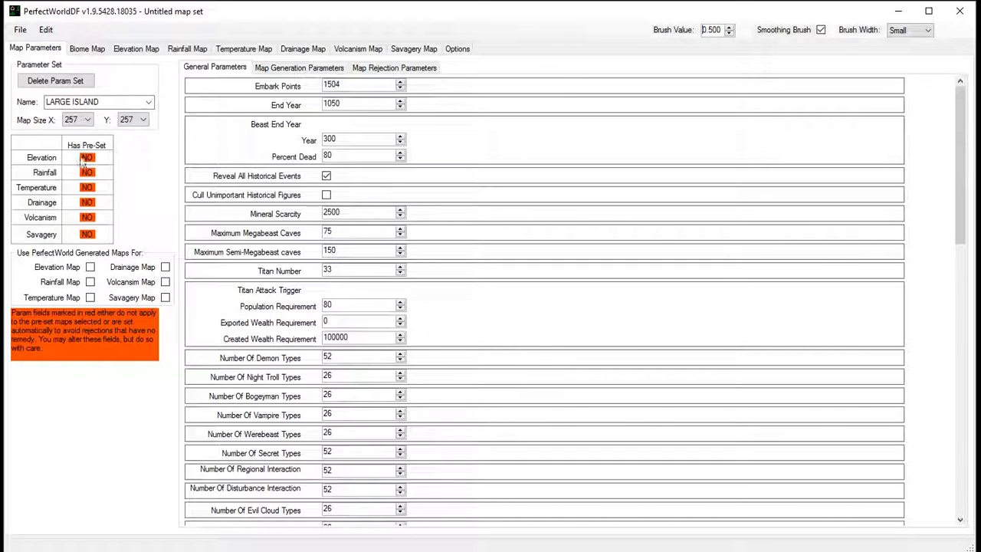
- Load the World001Region parameter set from the imported world generation presets
{"action": "left_click", "coordinate": [150, 103]}
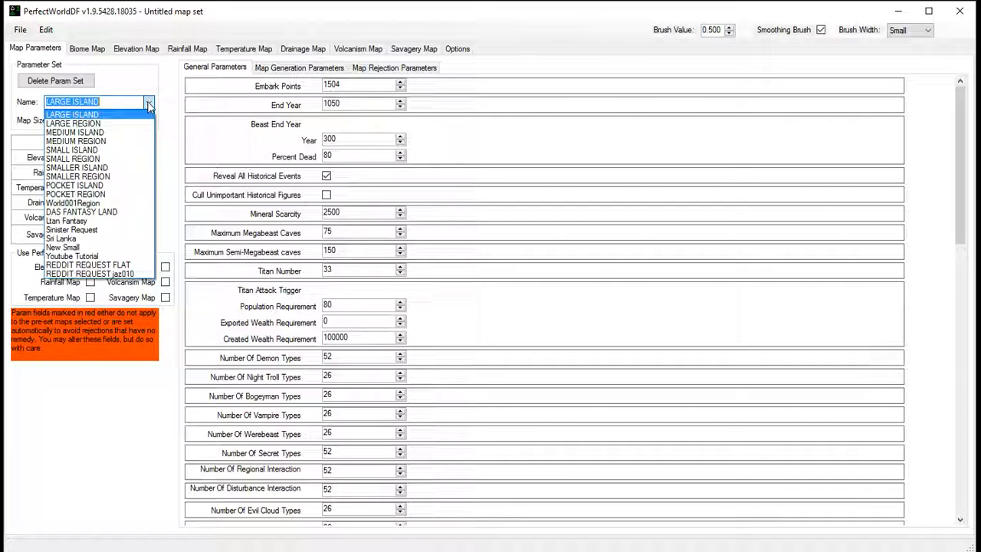
{"action": "left_click", "coordinate": [123, 69]}
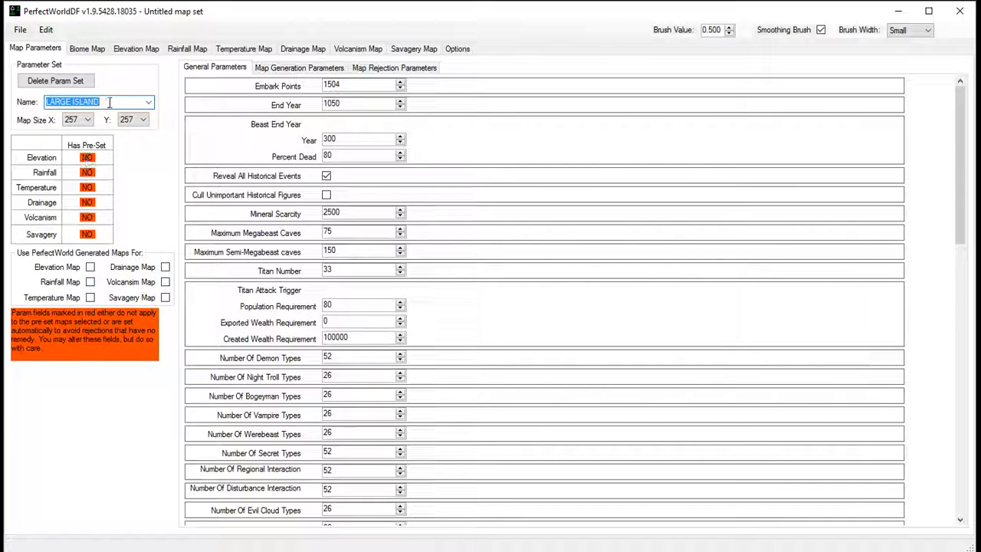
{"action": "left_click", "coordinate": [149, 105]}
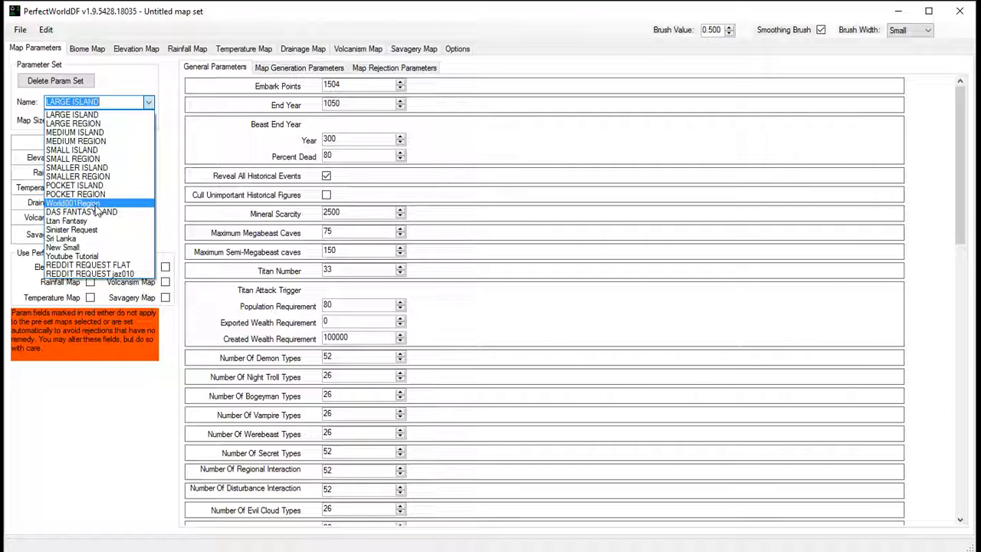
{"action": "left_click", "coordinate": [95, 205]}
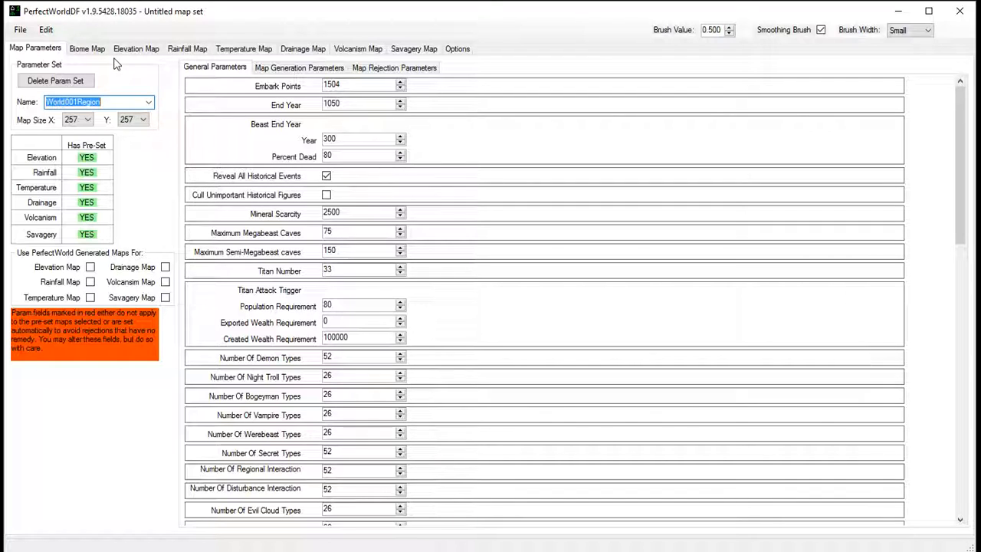
- Display the biome map preview at 25% zoom and examine the whole world from its northern to its southern edge
{"action": "left_click", "coordinate": [93, 47]}
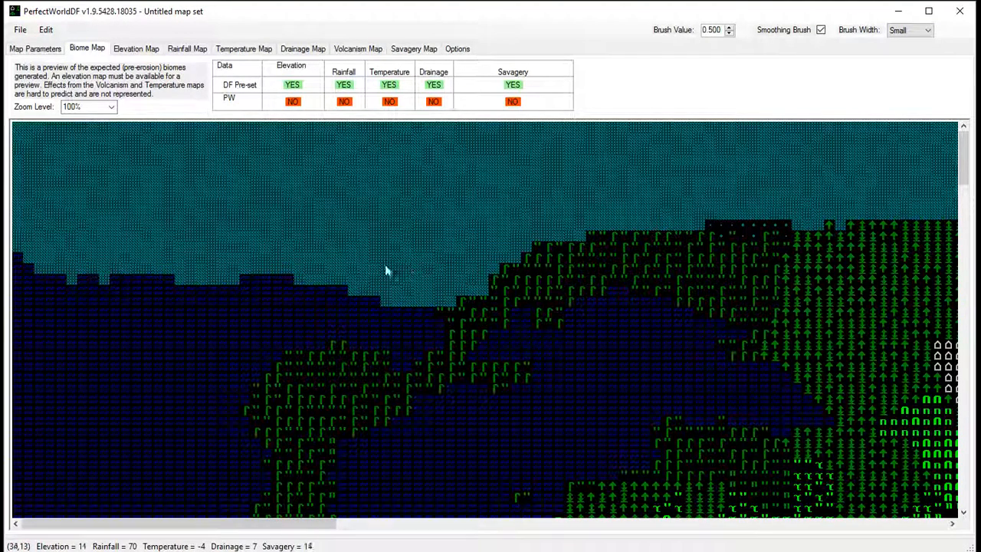
{"action": "left_click", "coordinate": [111, 107]}
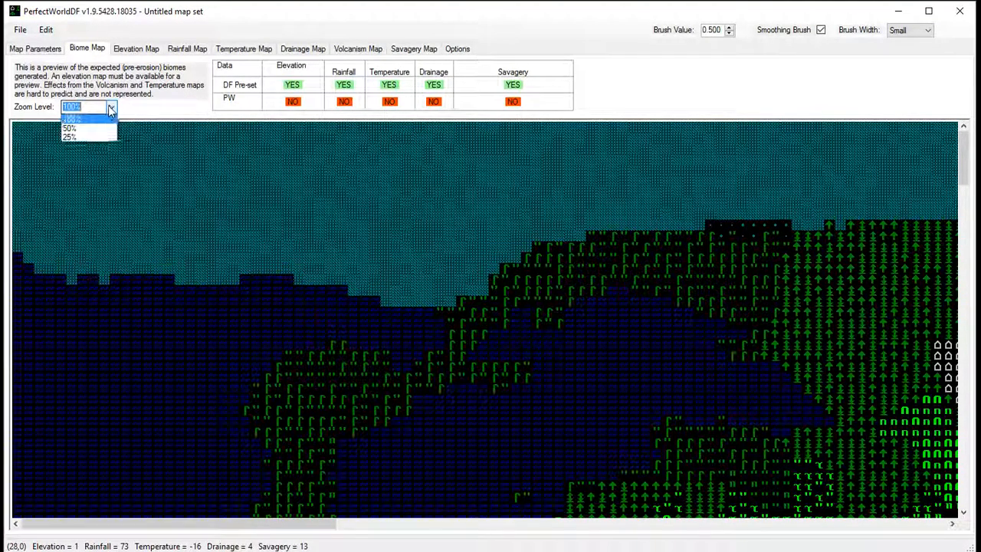
{"action": "left_click", "coordinate": [84, 142]}
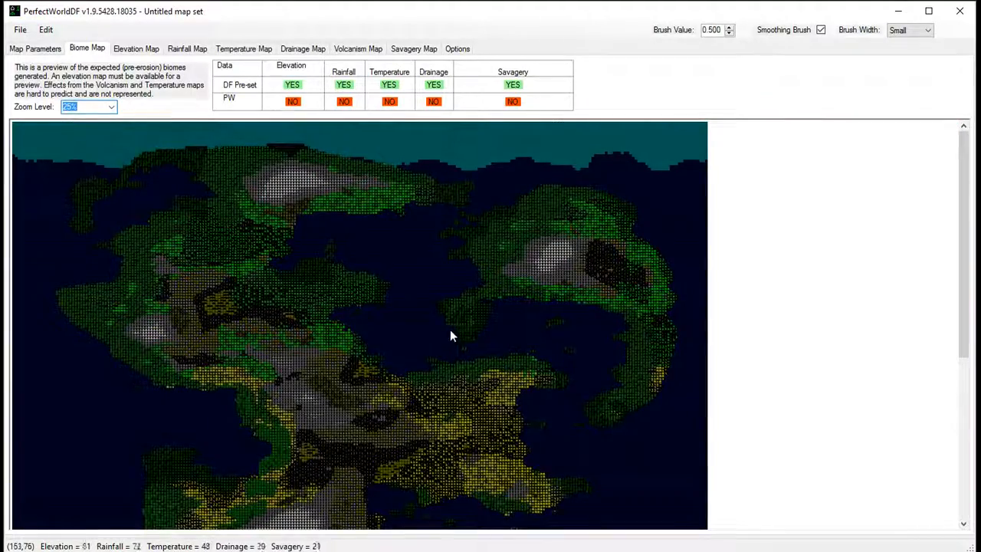
{"action": "scroll", "coordinate": [453, 331], "scroll_direction": "down", "scroll_amount": 4}
{"action": "scroll", "coordinate": [452, 330], "scroll_direction": "up", "scroll_amount": 1}
{"action": "scroll", "coordinate": [452, 329], "scroll_direction": "down", "scroll_amount": 2}
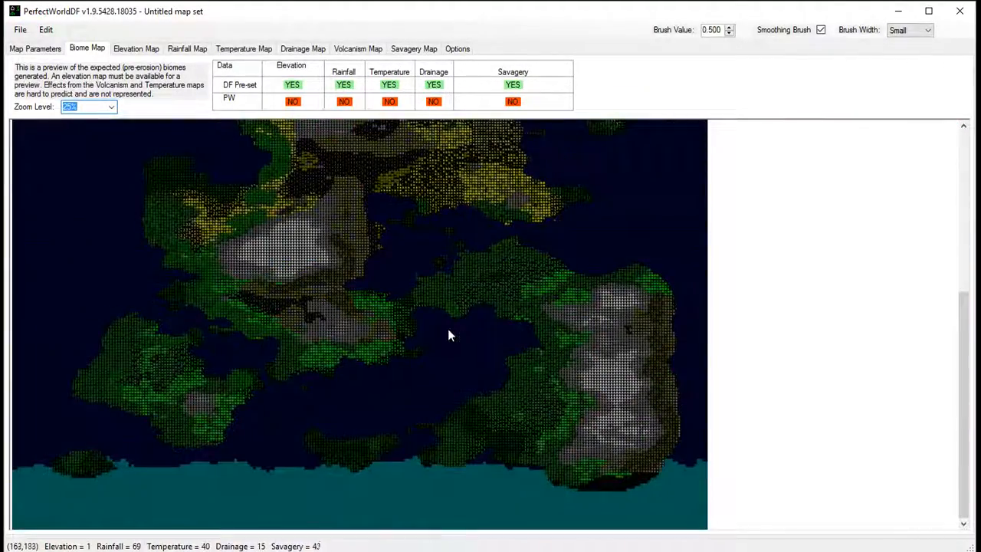
{"action": "scroll", "coordinate": [475, 418], "scroll_direction": "up", "scroll_amount": 6}
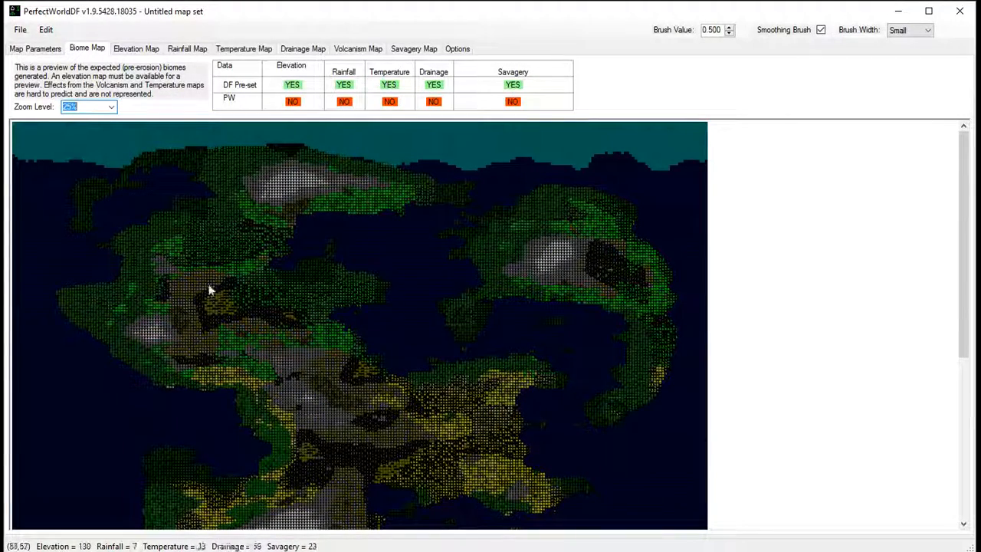
{"action": "scroll", "coordinate": [303, 294], "scroll_direction": "down", "scroll_amount": 4}
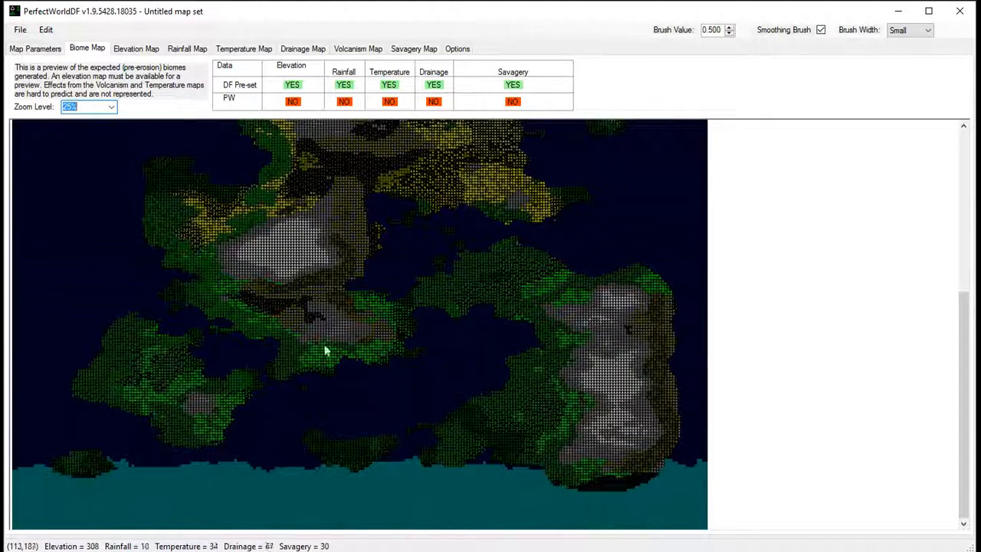
{"action": "scroll", "coordinate": [371, 370], "scroll_direction": "up", "scroll_amount": 5}
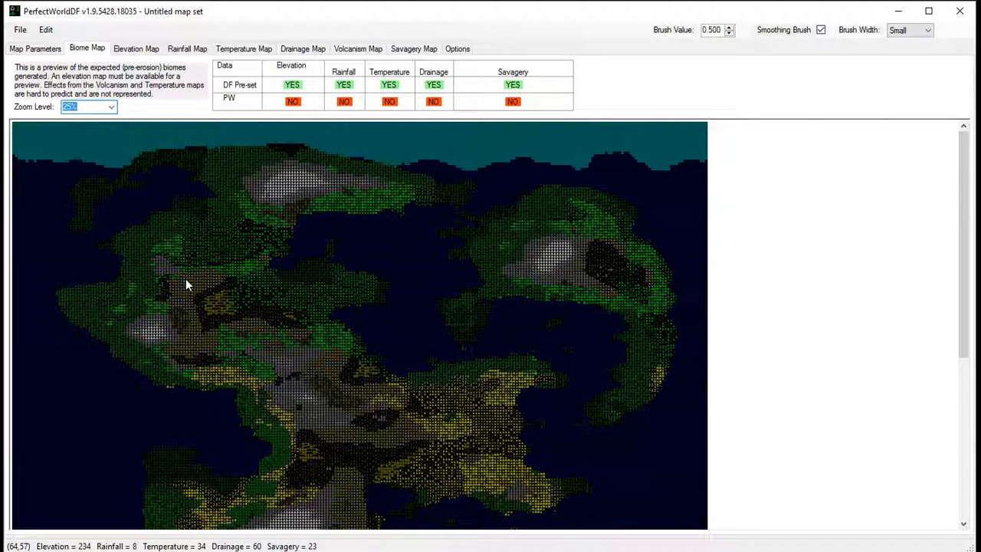
{"action": "scroll", "coordinate": [192, 284], "scroll_direction": "down", "scroll_amount": 5}
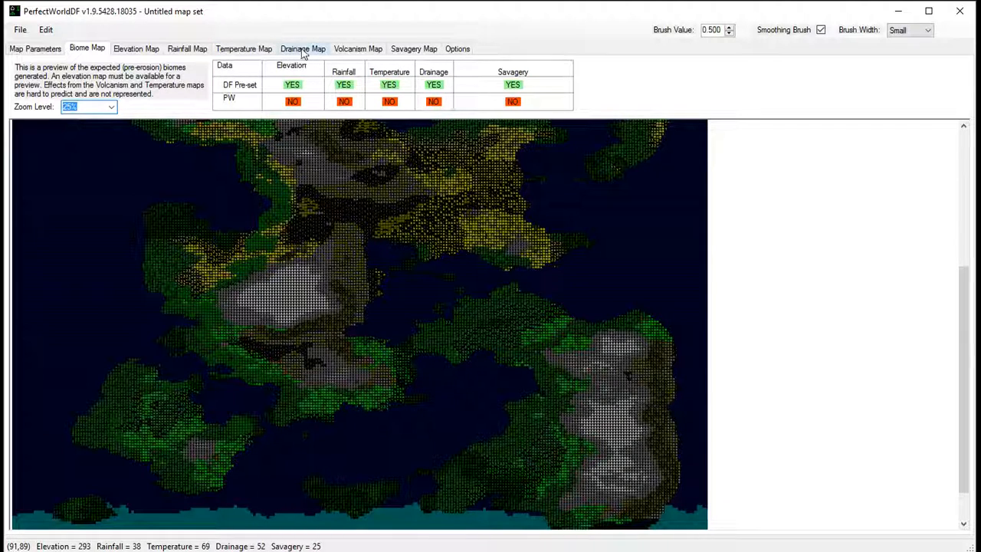
- Glance at the elevation map, then return to the map parameters and load the Youtube Tutorial parameter set
{"action": "left_click", "coordinate": [142, 48]}
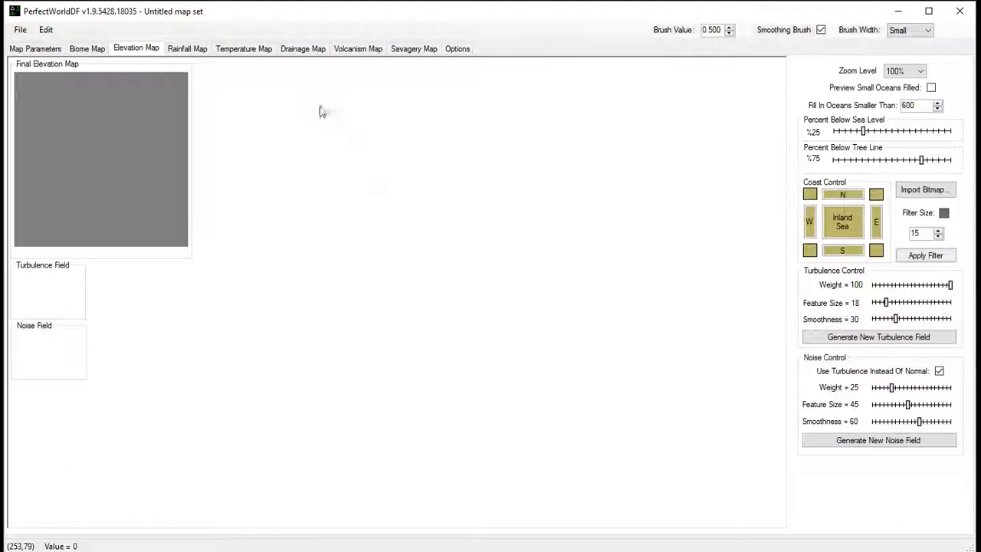
{"action": "left_click", "coordinate": [35, 49]}
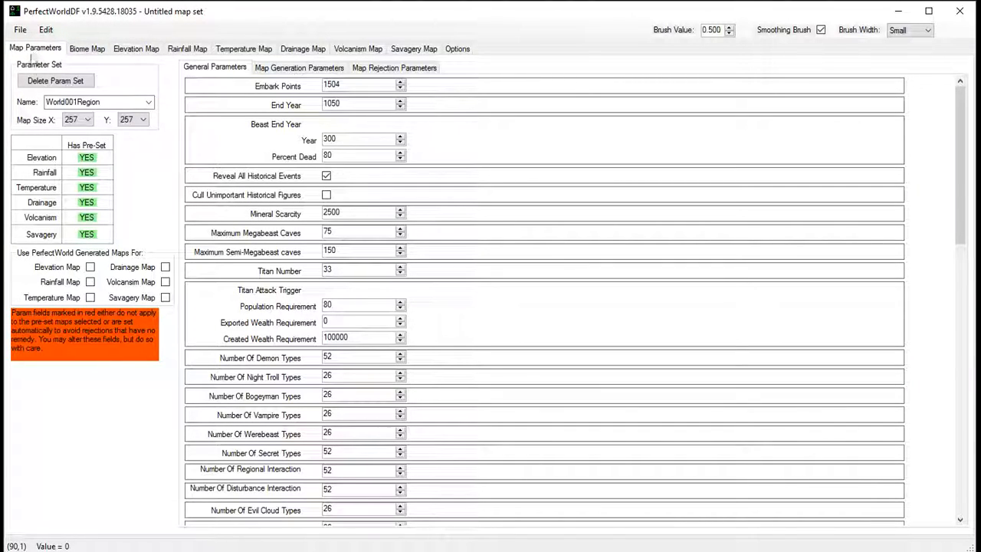
{"action": "left_click", "coordinate": [149, 102]}
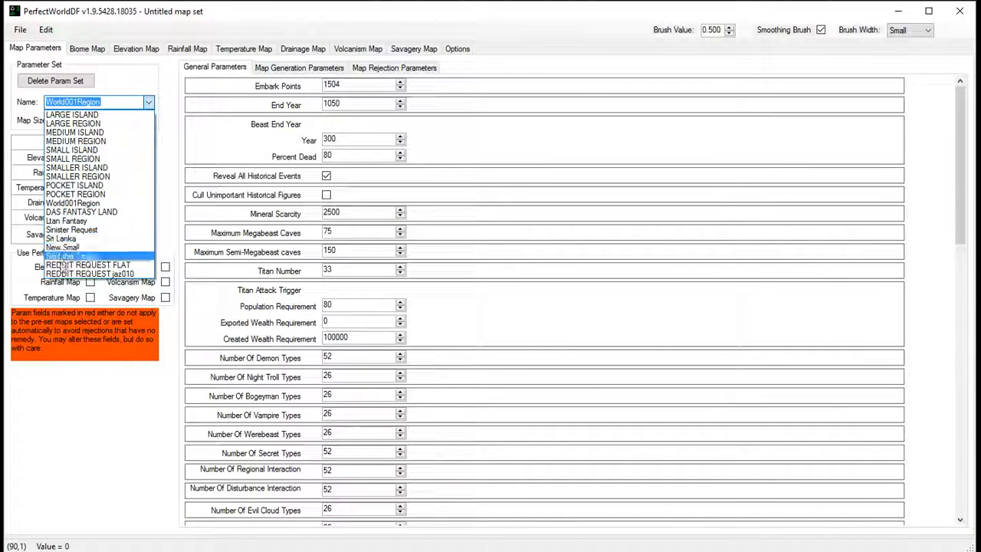
{"action": "left_click", "coordinate": [65, 256]}
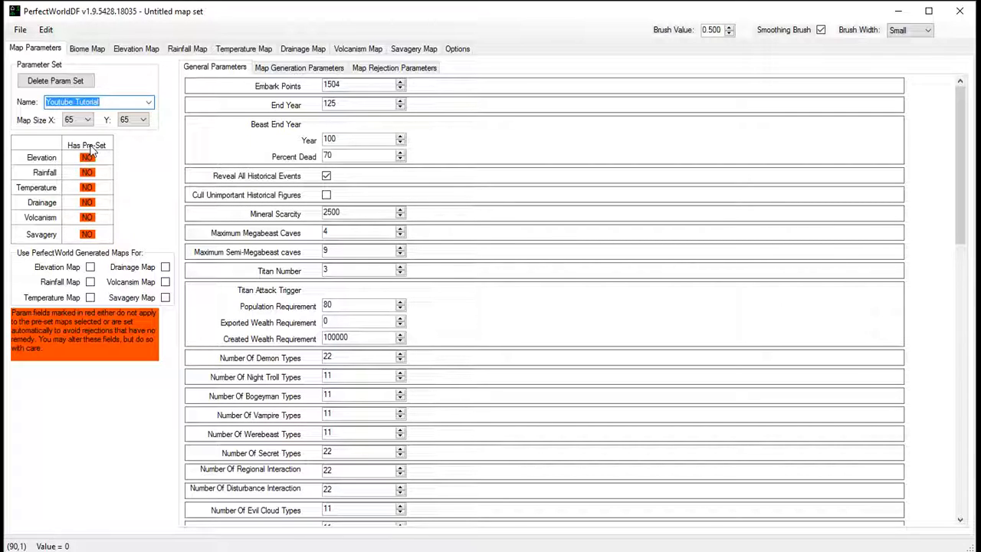
- Review the Youtube Tutorial set's map generation parameters and its full list of general parameters
{"action": "left_click", "coordinate": [275, 69]}
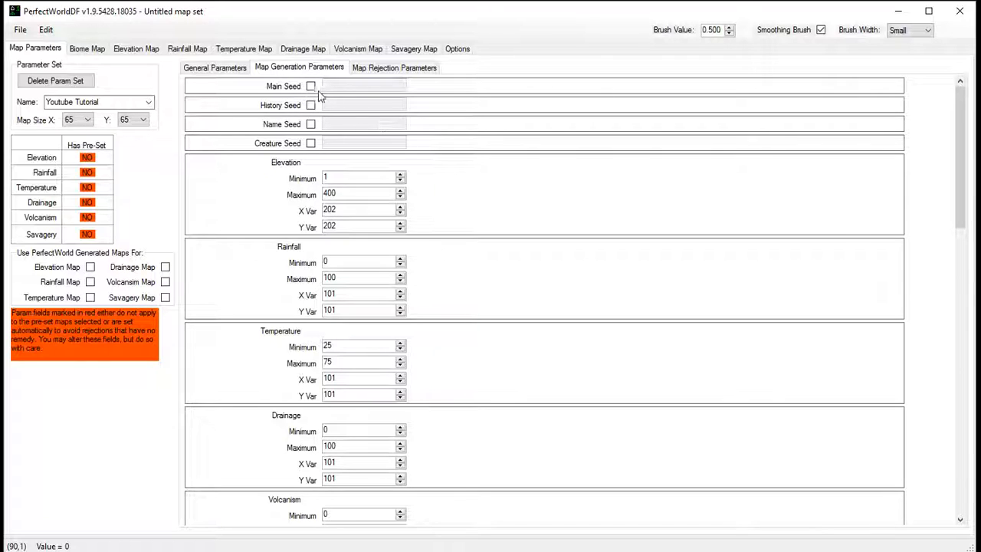
{"action": "left_click", "coordinate": [215, 67]}
{"action": "scroll", "coordinate": [266, 324], "scroll_direction": "down", "scroll_amount": 5}
{"action": "scroll", "coordinate": [266, 324], "scroll_direction": "down", "scroll_amount": 8}
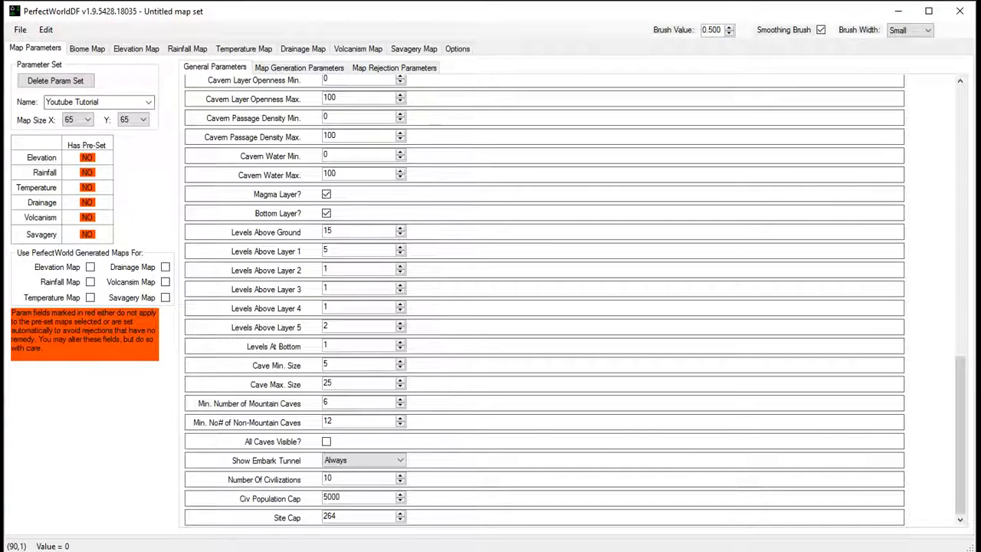
- Switch to File Explorer's init folder, view world_gen.txt in Notepad, and dismiss the Notepad window
{"action": "key", "text": "super"}
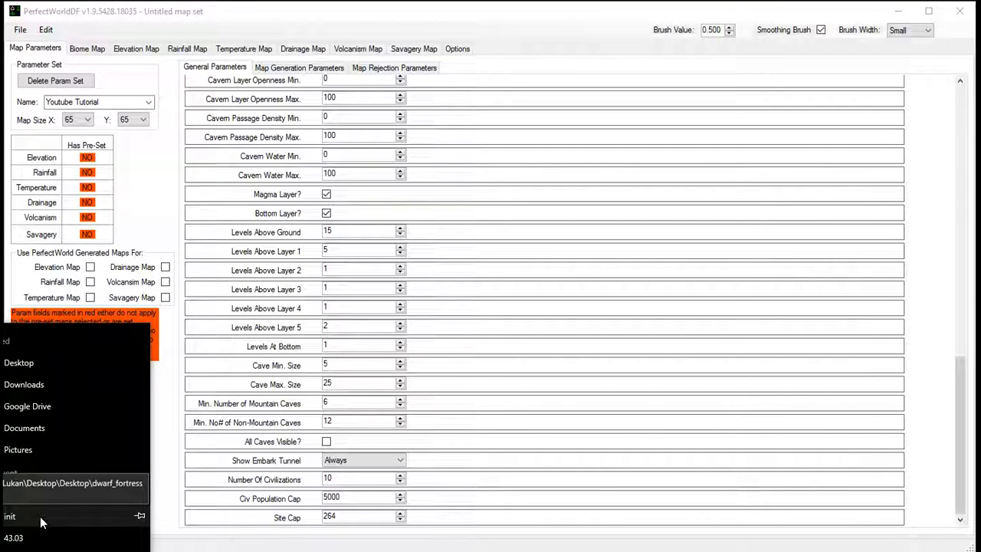
{"action": "left_click", "coordinate": [39, 515]}
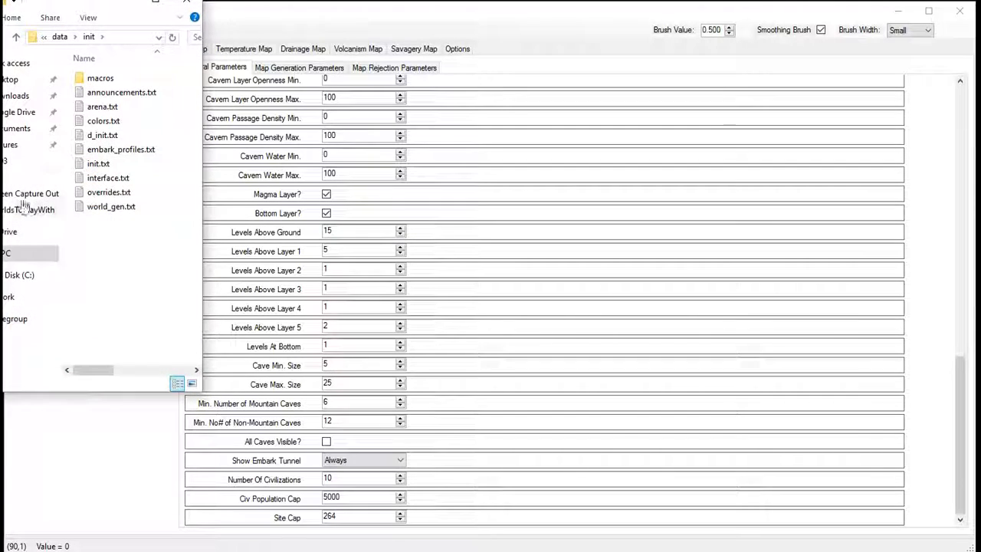
{"action": "left_click_drag", "start_coordinate": [92, 4], "coordinate": [196, 72]}
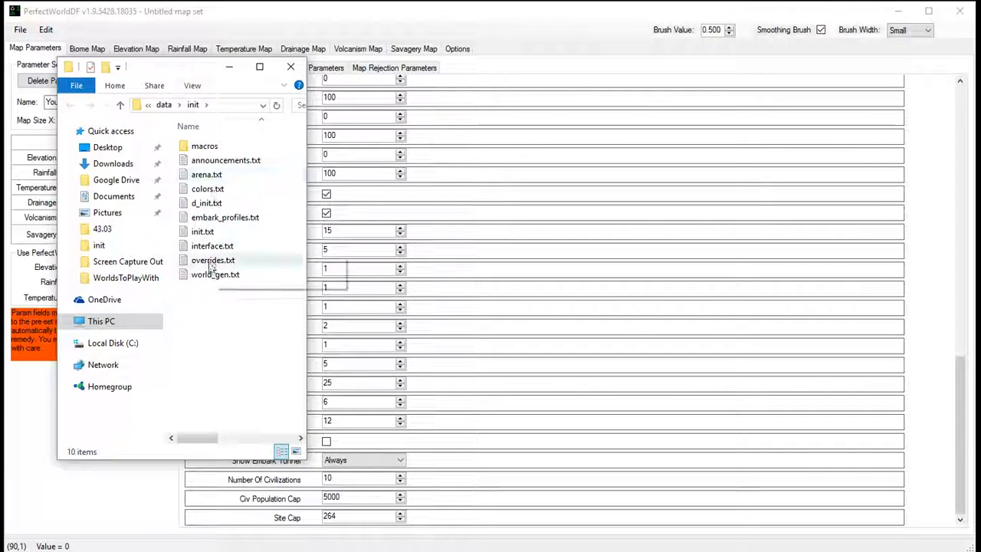
{"action": "left_click", "coordinate": [208, 281]}
{"action": "right_click", "coordinate": [206, 283]}
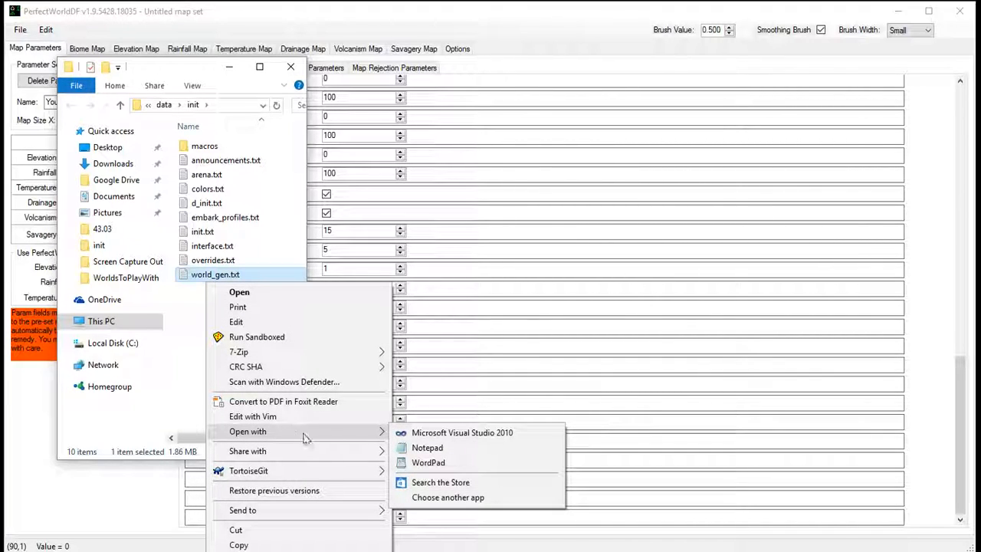
{"action": "left_click", "coordinate": [256, 322]}
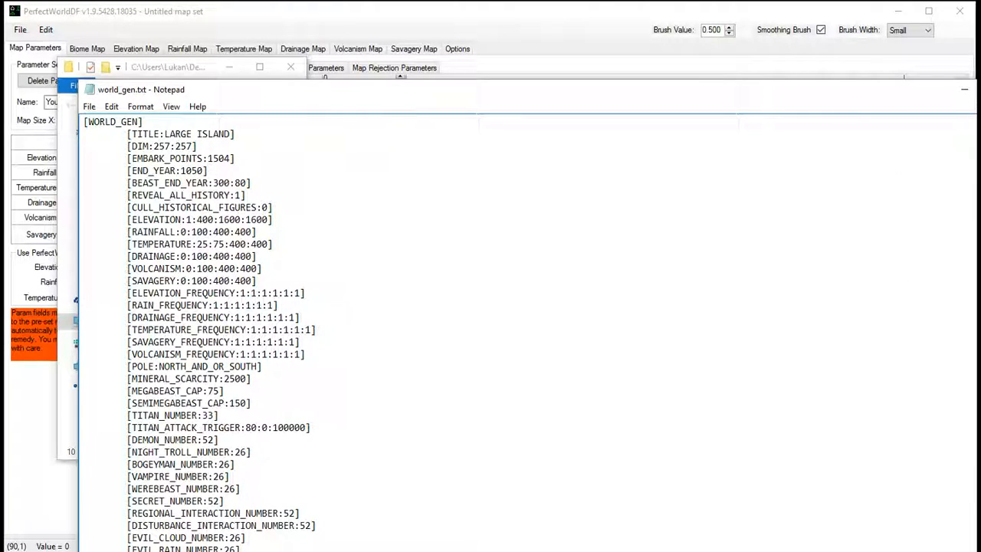
{"action": "left_click", "coordinate": [964, 90]}
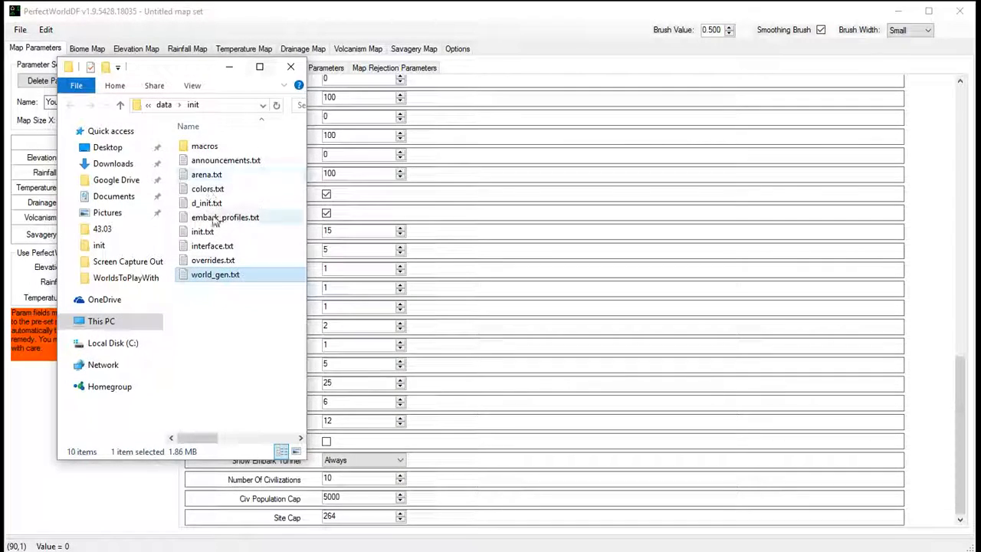
- Open world_gen.txt from the init folder for editing in Notepad and place its narrowed window beside the general parameters
{"action": "right_click", "coordinate": [217, 276]}
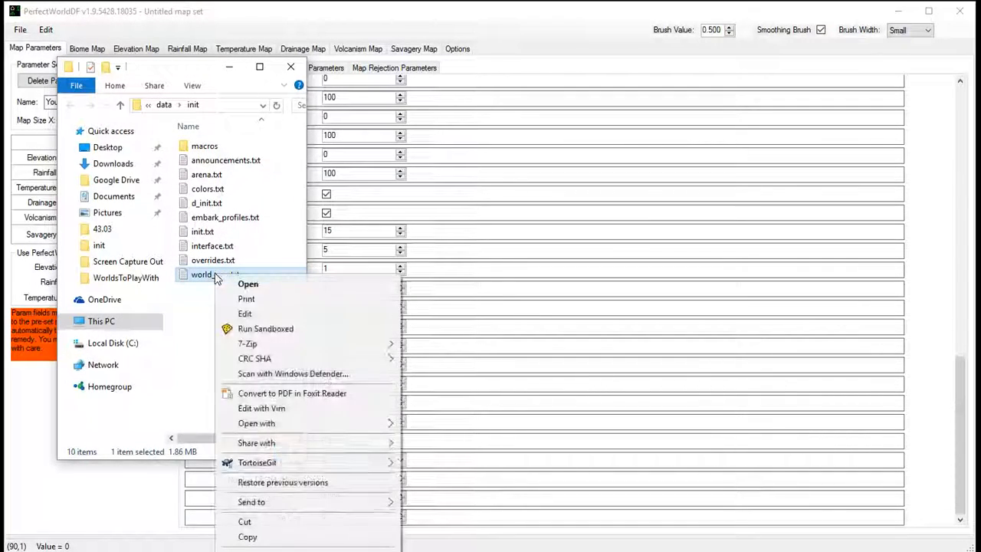
{"action": "left_click", "coordinate": [249, 313]}
{"action": "left_click_drag", "start_coordinate": [470, 90], "coordinate": [414, 25]}
{"action": "left_click_drag", "start_coordinate": [974, 134], "coordinate": [375, 124]}
{"action": "left_click_drag", "start_coordinate": [217, 28], "coordinate": [735, 36]}
{"action": "left_click", "coordinate": [464, 15]}
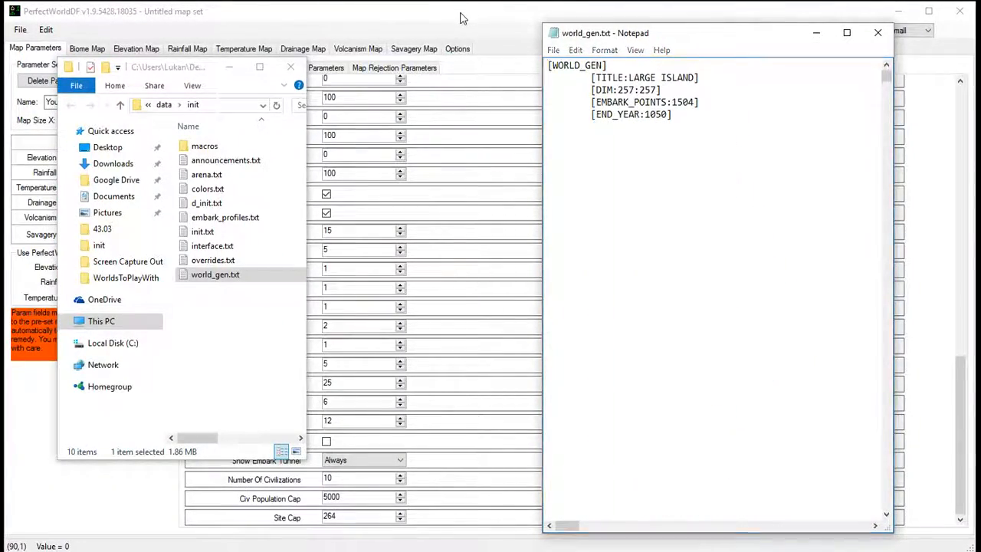
{"action": "key", "text": "alt+Tab"}
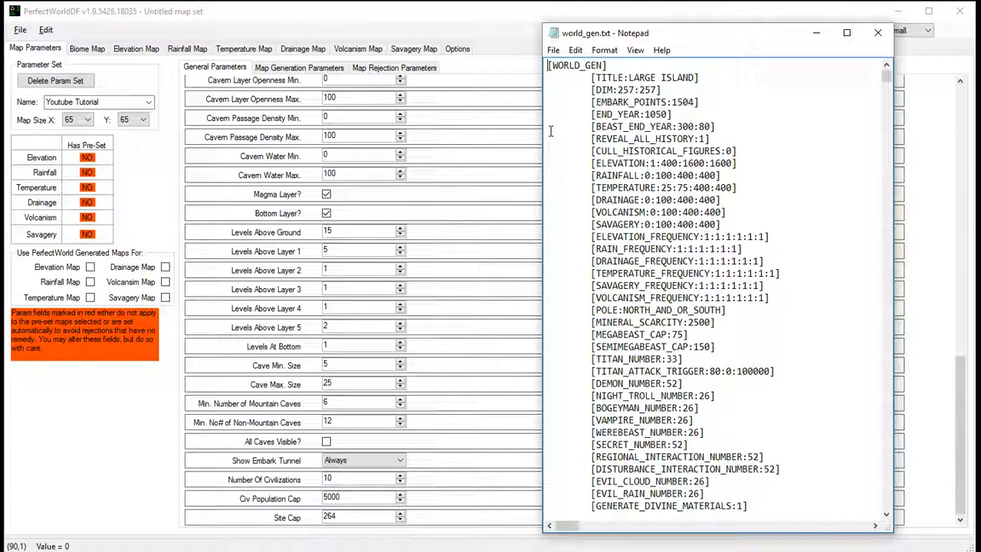
- Bring the general parameters back to their beginning, then find "youtube" in world_gen.txt and show the Youtube Tutorial entry from its [WORLD_GEN] line
{"action": "left_click", "coordinate": [459, 125]}
{"action": "scroll", "coordinate": [442, 128], "scroll_direction": "up", "scroll_amount": 10}
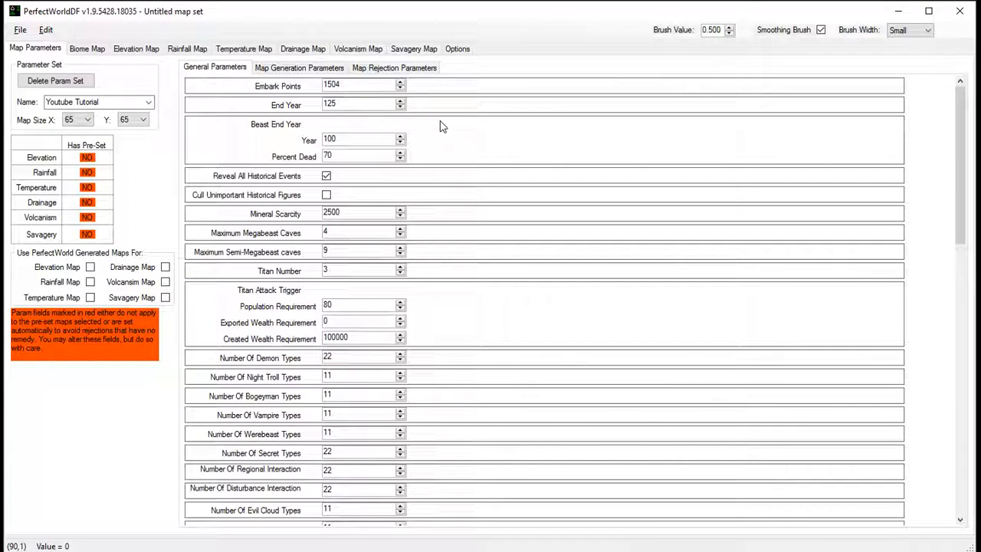
{"action": "key", "text": "alt+Tab"}
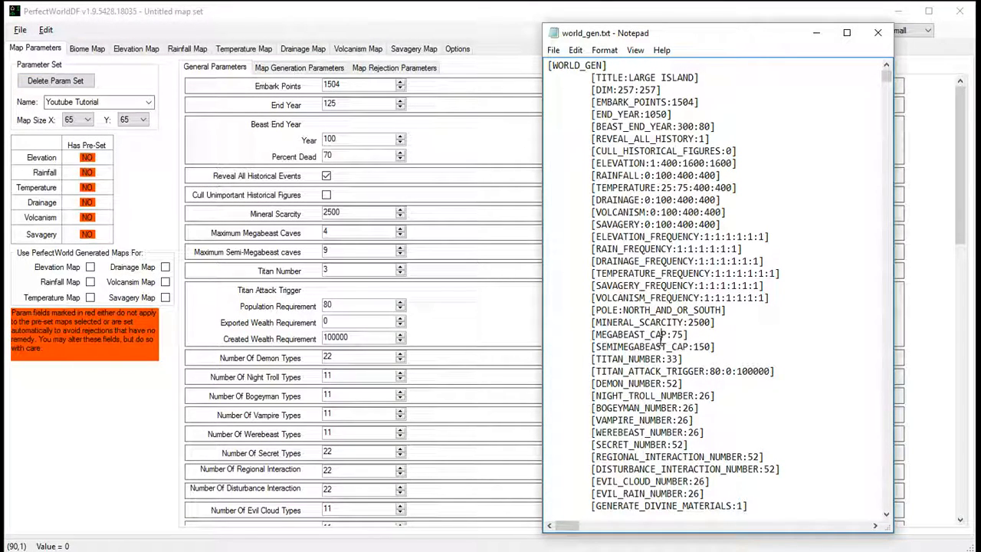
{"action": "key", "text": "ctrl+f"}
{"action": "type", "text": "youtuber"}
{"action": "key", "text": "Return"}
{"action": "key", "text": "Return"}
{"action": "key", "text": "BackSpace"}
{"action": "key", "text": "Return"}
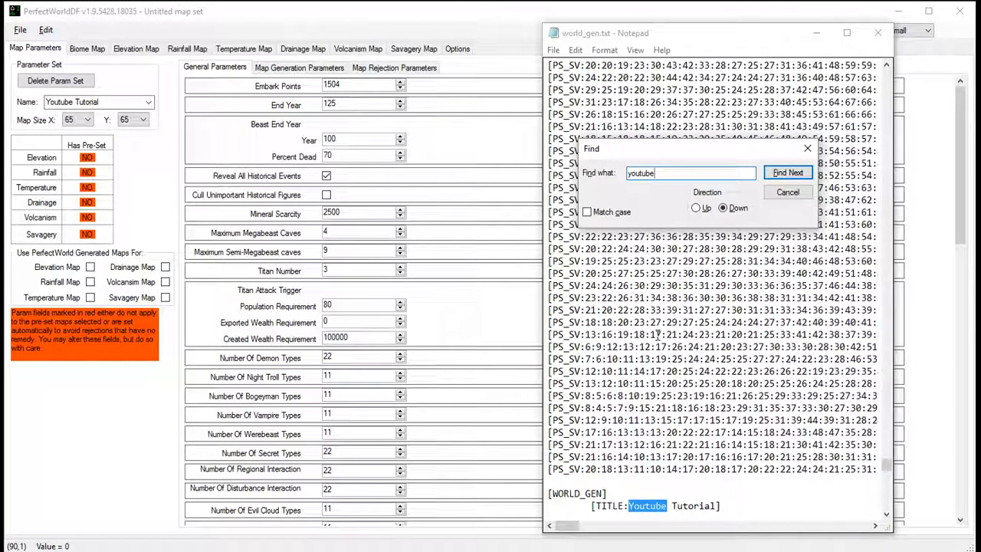
{"action": "key", "text": "Escape"}
{"action": "scroll", "coordinate": [663, 293], "scroll_direction": "down", "scroll_amount": 12}
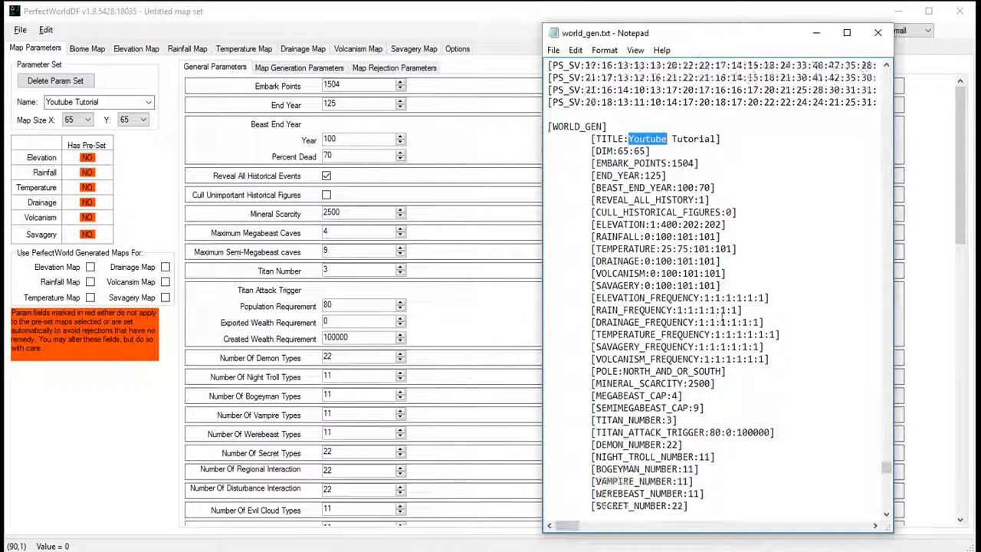
{"action": "left_click", "coordinate": [886, 64]}
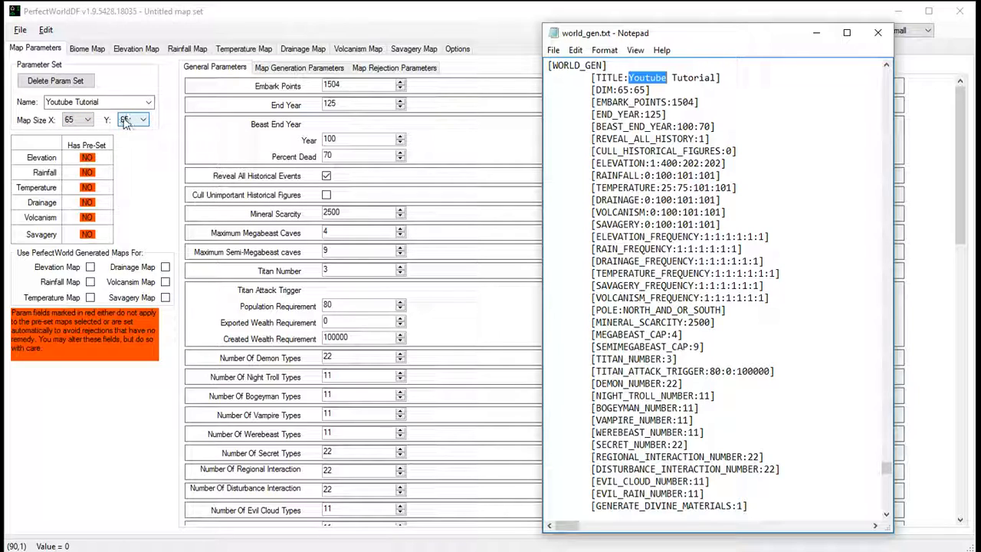
- Compare the Youtube Tutorial entry's dimensions, embark points and end year in world_gen.txt with the matching PerfectWorldDF parameters
{"action": "left_click_drag", "start_coordinate": [596, 91], "coordinate": [653, 90]}
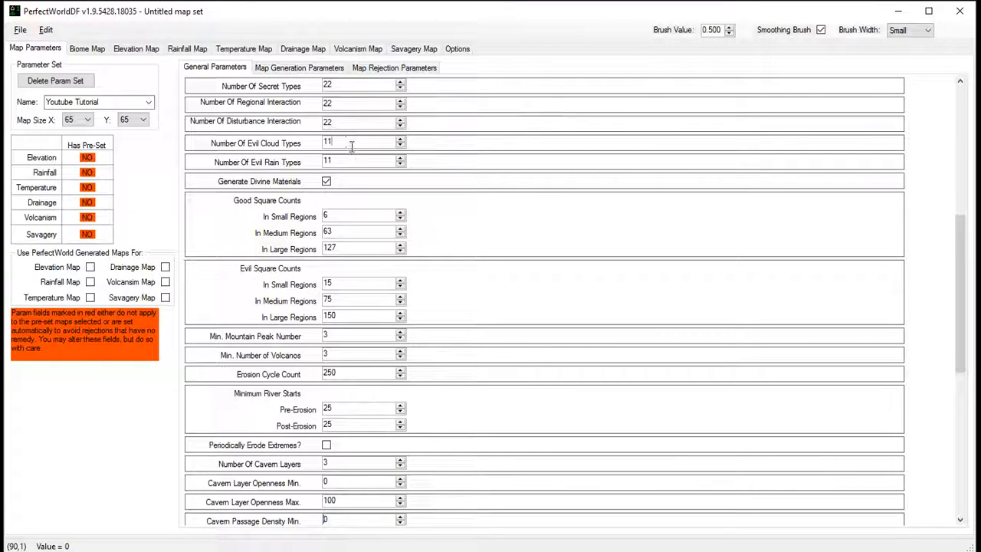
{"action": "left_click", "coordinate": [352, 146]}
{"action": "left_click_drag", "start_coordinate": [956, 226], "coordinate": [959, 90]}
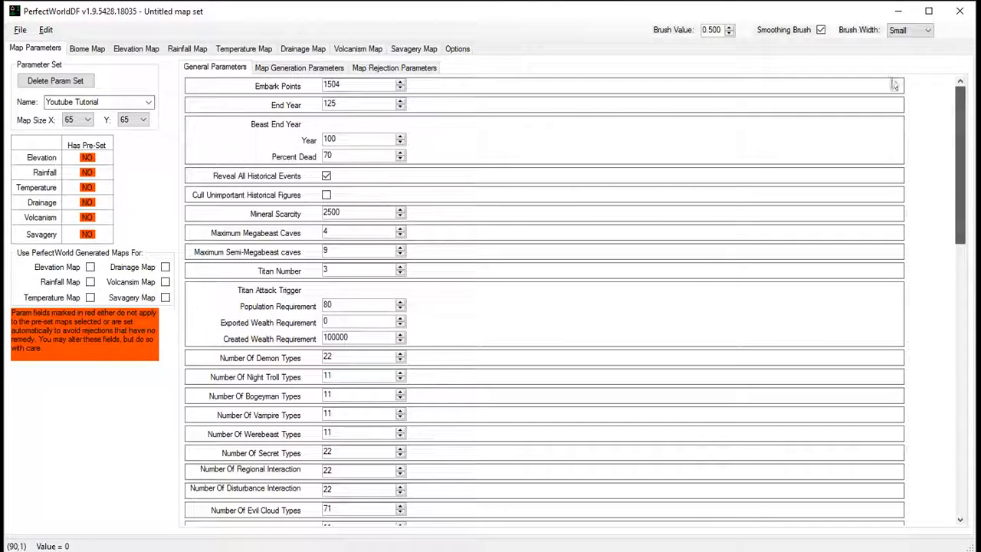
{"action": "double_click", "coordinate": [352, 89]}
{"action": "key", "text": "alt+Tab"}
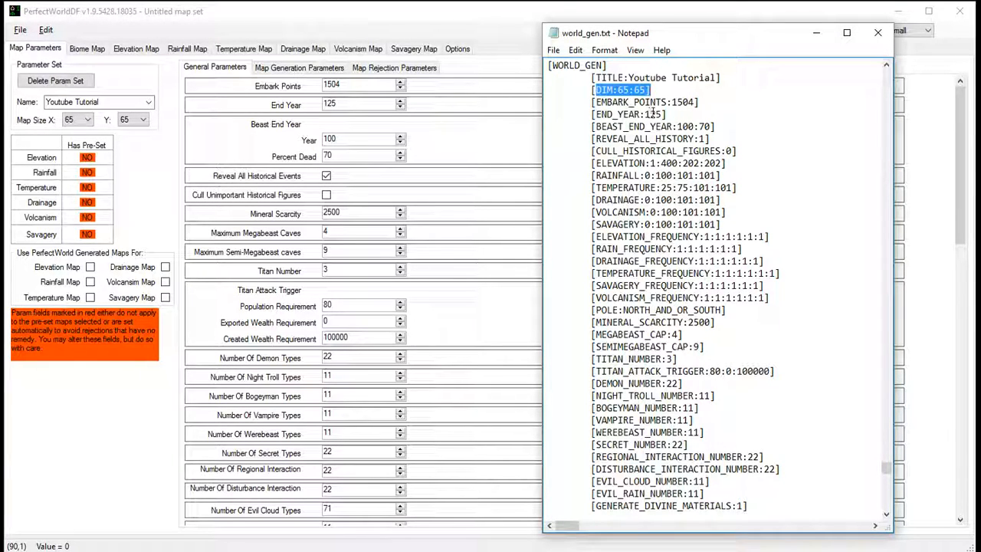
{"action": "left_click", "coordinate": [337, 103]}
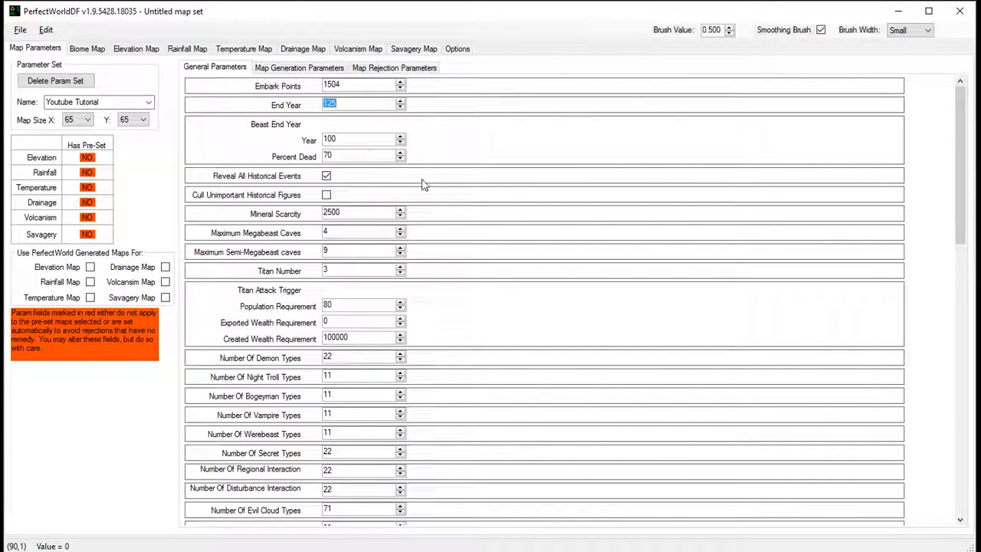
- Highlight the BEAST_END_YEAR line in world_gen.txt and compare it with the Beast End Year's Year and Percent Dead parameters
{"action": "key", "text": "alt+Tab"}
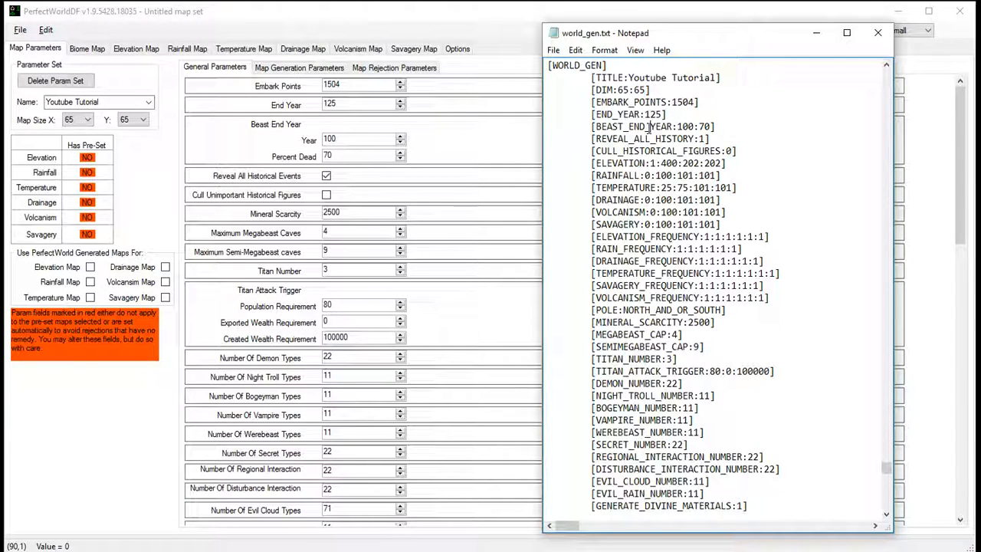
{"action": "double_click", "coordinate": [634, 126]}
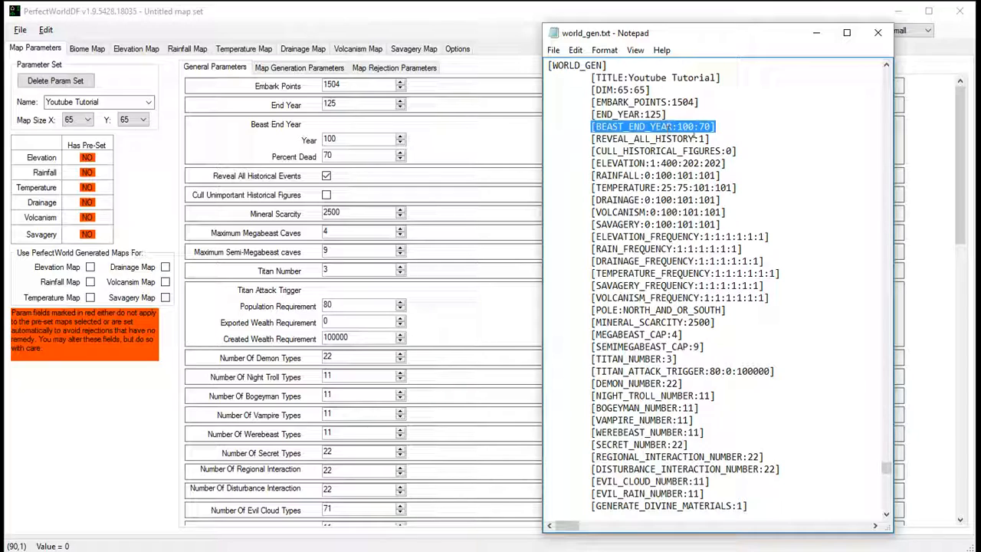
{"action": "left_click", "coordinate": [428, 141]}
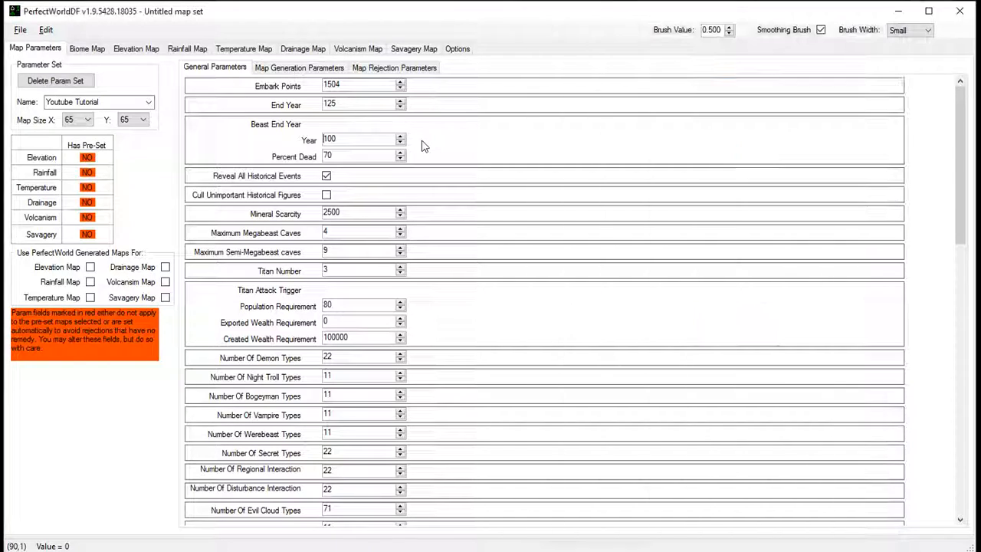
{"action": "double_click", "coordinate": [343, 140]}
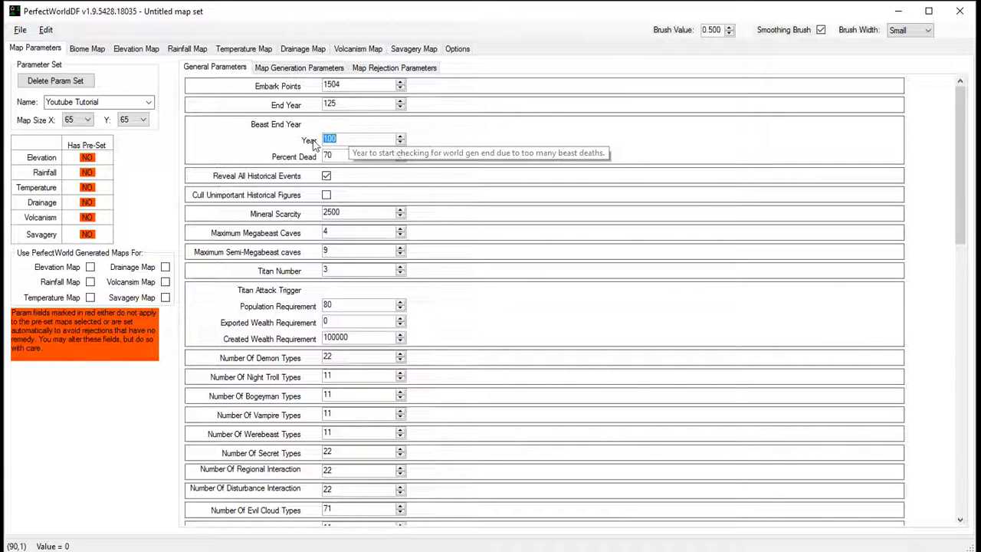
{"action": "left_click", "coordinate": [342, 153]}
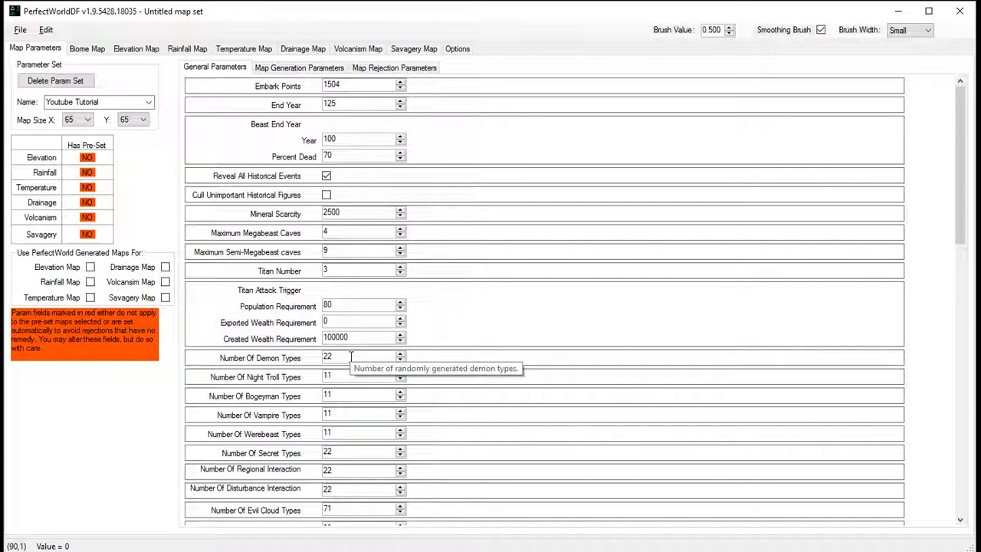
- Highlight the ELEVATION_FREQUENCY values in world_gen.txt and look through the remaining general parameters for a matching setting
{"action": "scroll", "coordinate": [493, 333], "scroll_direction": "down", "scroll_amount": 3}
{"action": "scroll", "coordinate": [492, 333], "scroll_direction": "down", "scroll_amount": 2}
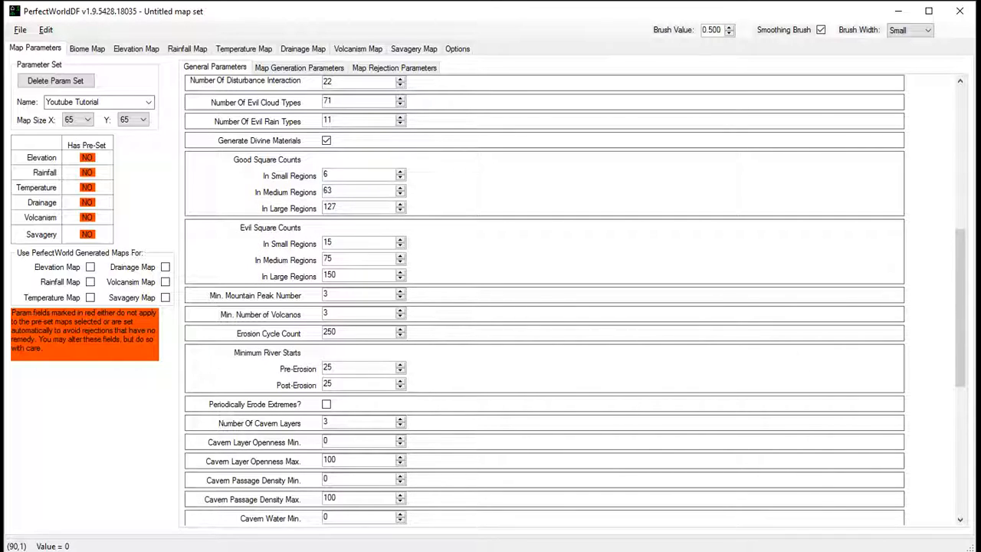
{"action": "key", "text": "alt+Tab"}
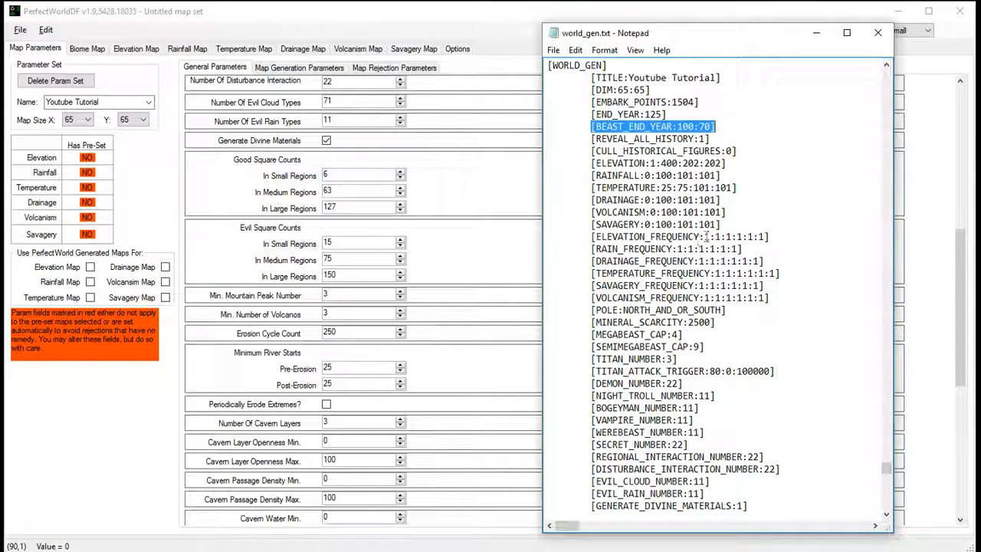
{"action": "left_click_drag", "start_coordinate": [703, 238], "coordinate": [763, 241]}
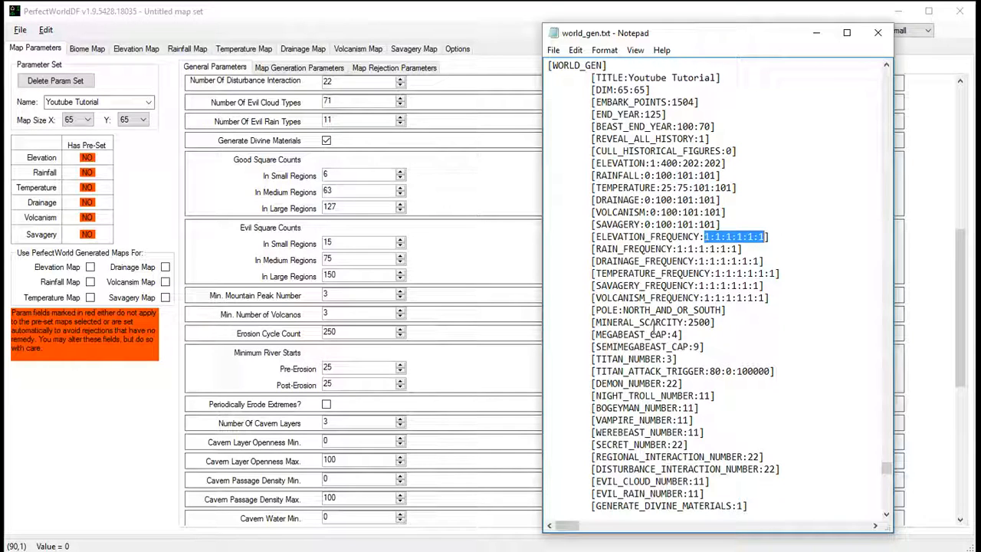
{"action": "left_click", "coordinate": [454, 207]}
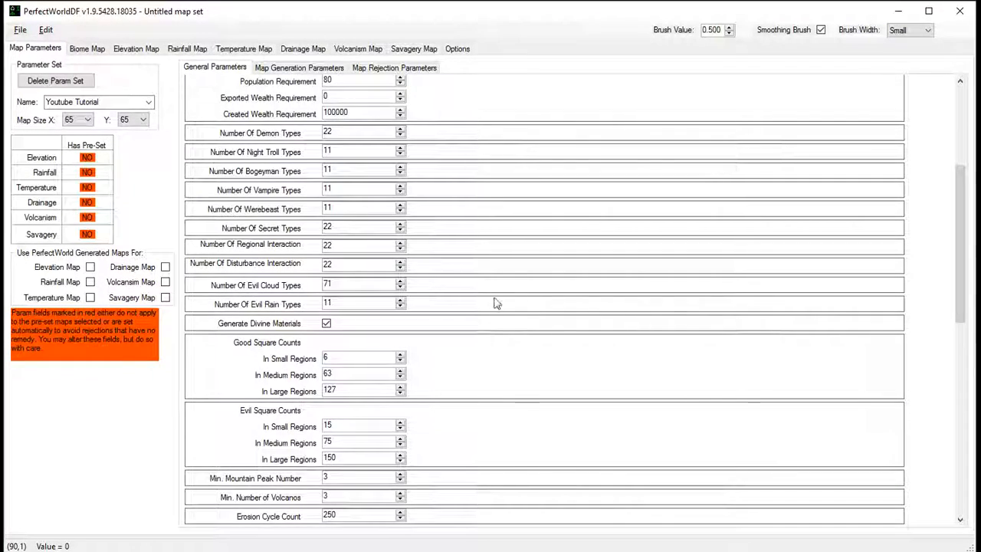
{"action": "scroll", "coordinate": [498, 300], "scroll_direction": "up", "scroll_amount": 4}
{"action": "scroll", "coordinate": [499, 306], "scroll_direction": "down", "scroll_amount": 5}
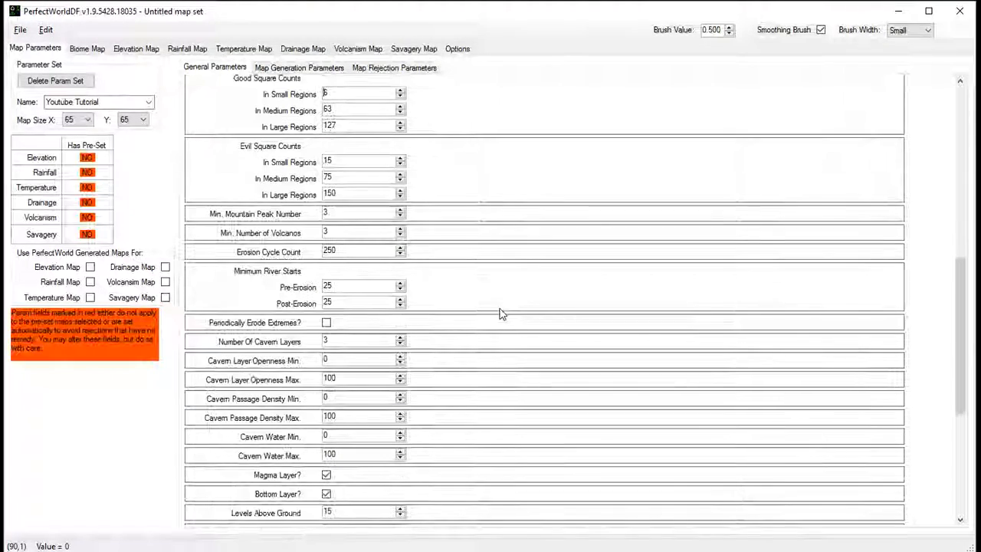
{"action": "scroll", "coordinate": [499, 312], "scroll_direction": "down", "scroll_amount": 5}
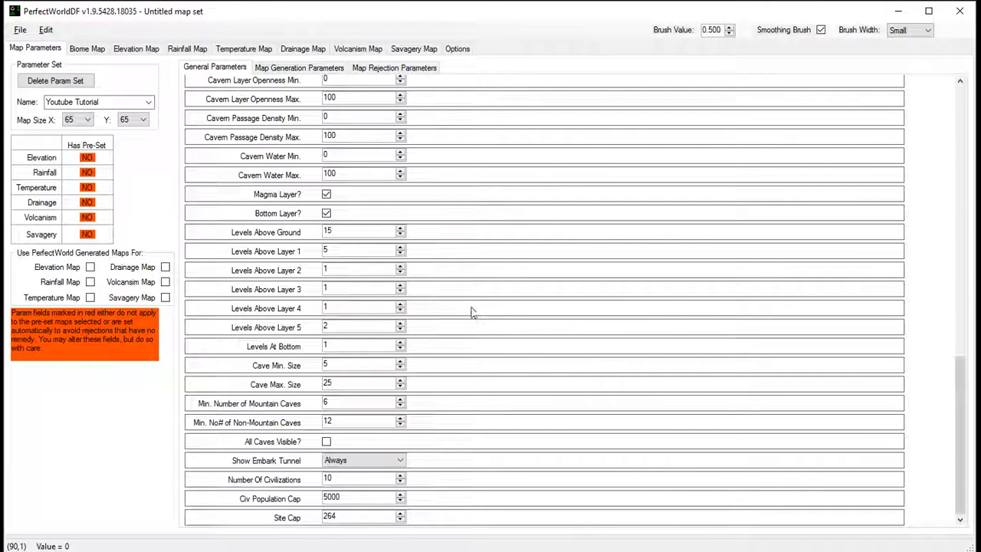
{"action": "scroll", "coordinate": [475, 306], "scroll_direction": "up", "scroll_amount": 10}
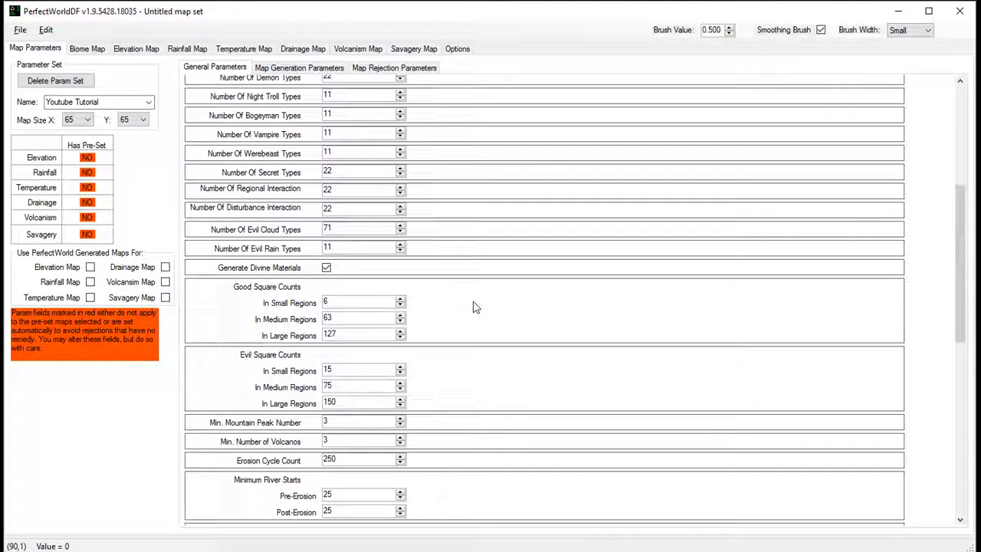
- Show the map generation parameters and examine the Elevation Mesh Size and weighted range settings
{"action": "left_click", "coordinate": [298, 67]}
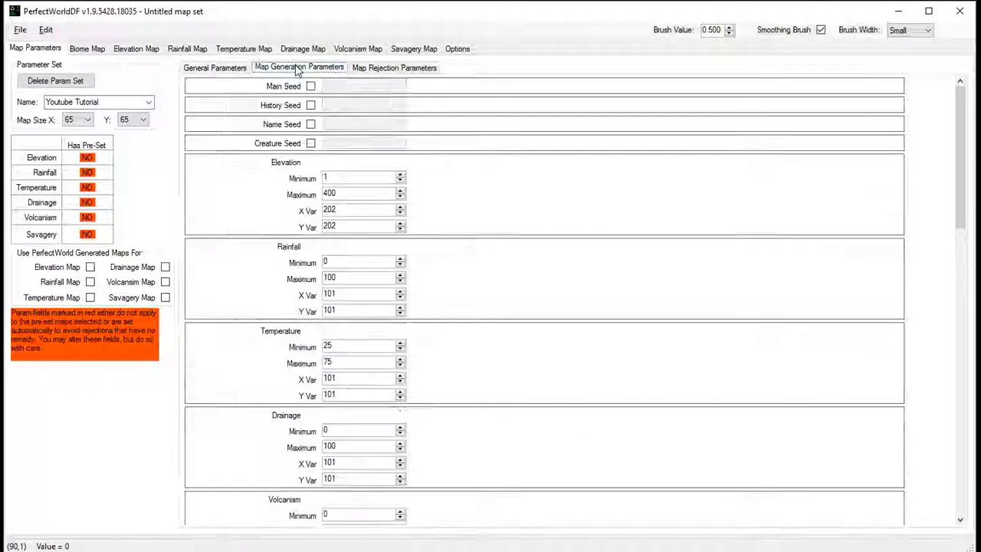
{"action": "scroll", "coordinate": [464, 341], "scroll_direction": "down", "scroll_amount": 6}
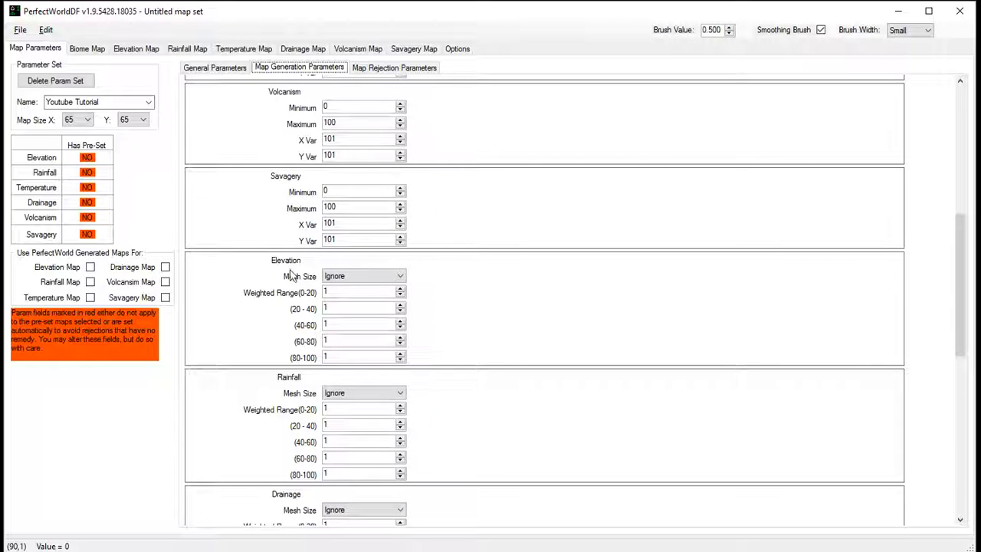
{"action": "left_click", "coordinate": [341, 276]}
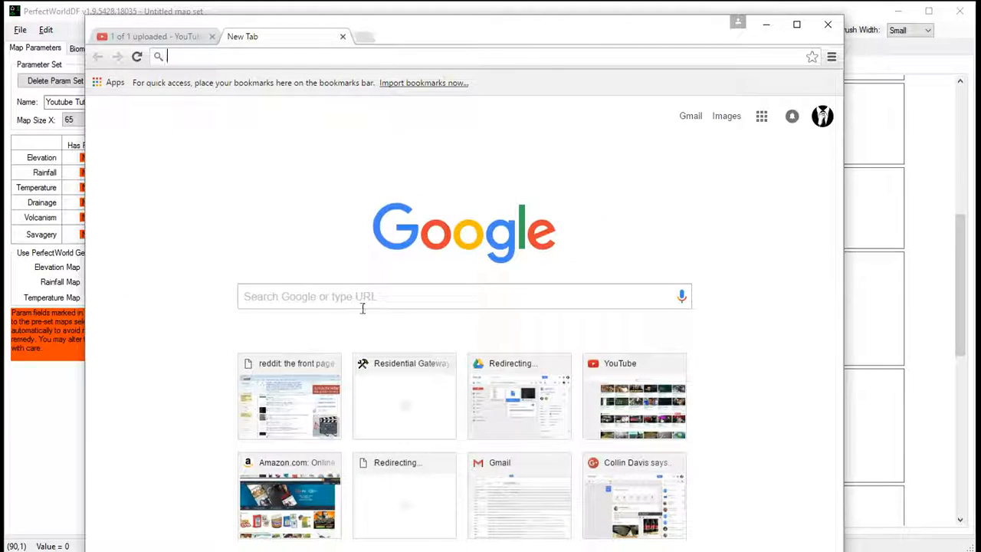
- Switch to Chrome and open the Dwarf Fortress Wiki's DF2014:Advanced world generation page
{"action": "left_click", "coordinate": [362, 296]}
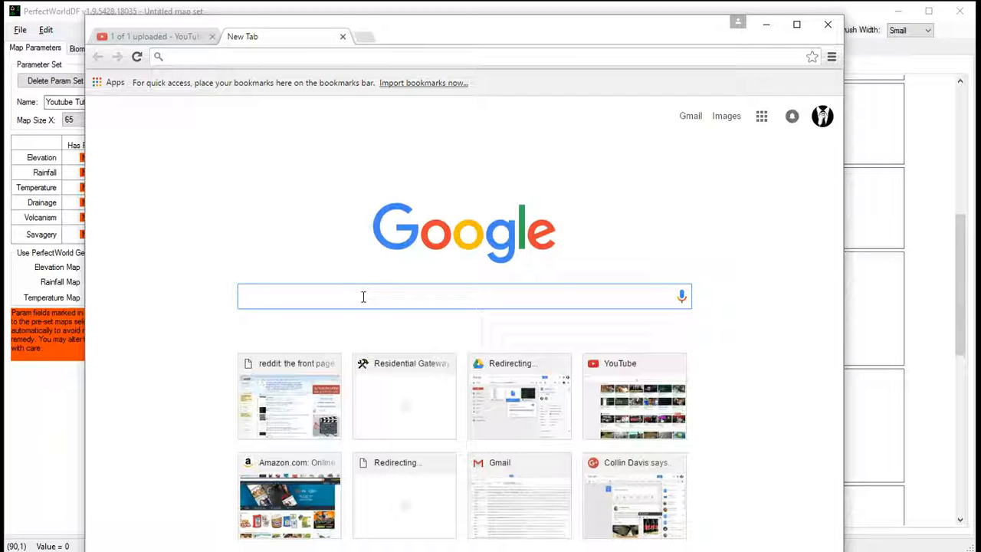
{"action": "left_click", "coordinate": [293, 56]}
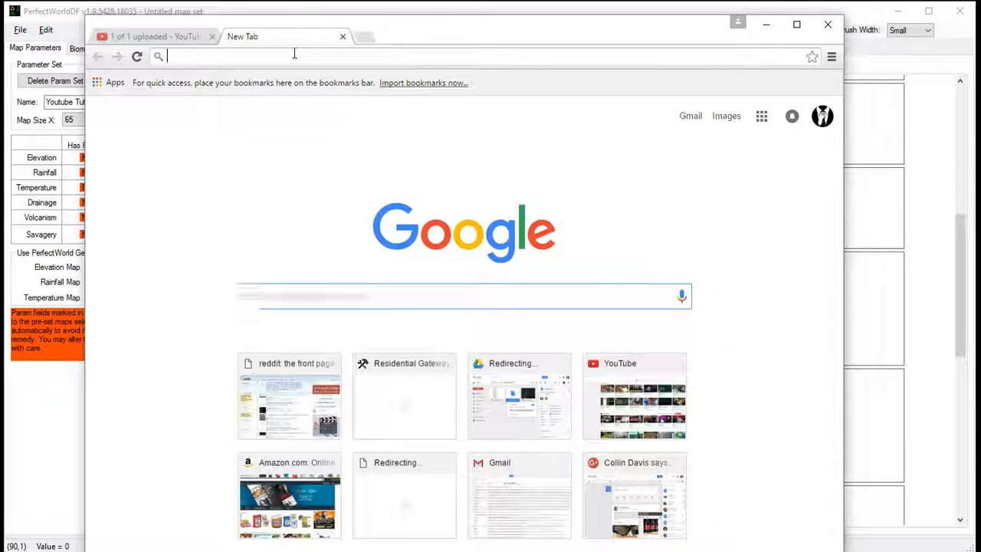
{"action": "type", "text": "dwarf"}
{"action": "key", "text": "Delete"}
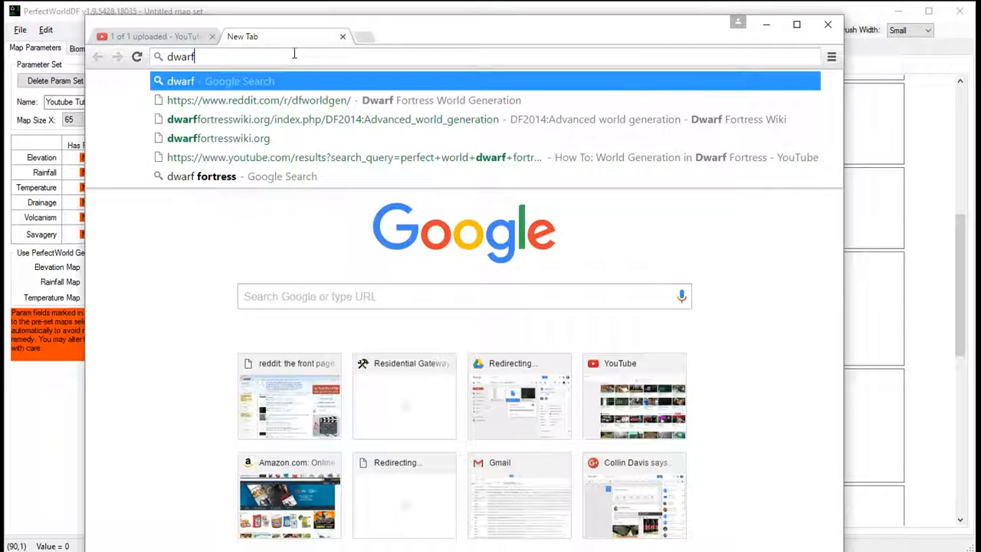
{"action": "key", "text": "Down"}
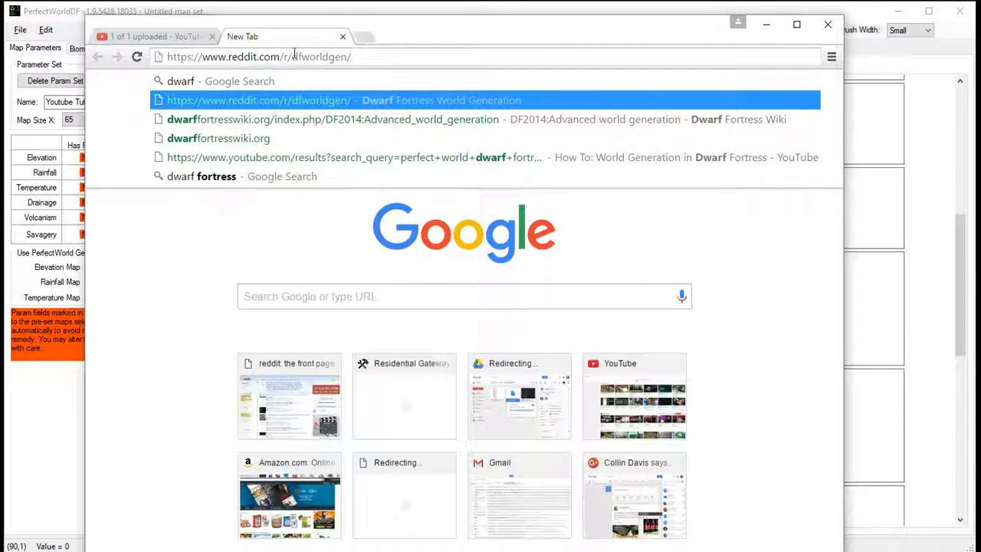
{"action": "key", "text": "Down"}
{"action": "key", "text": "Return"}
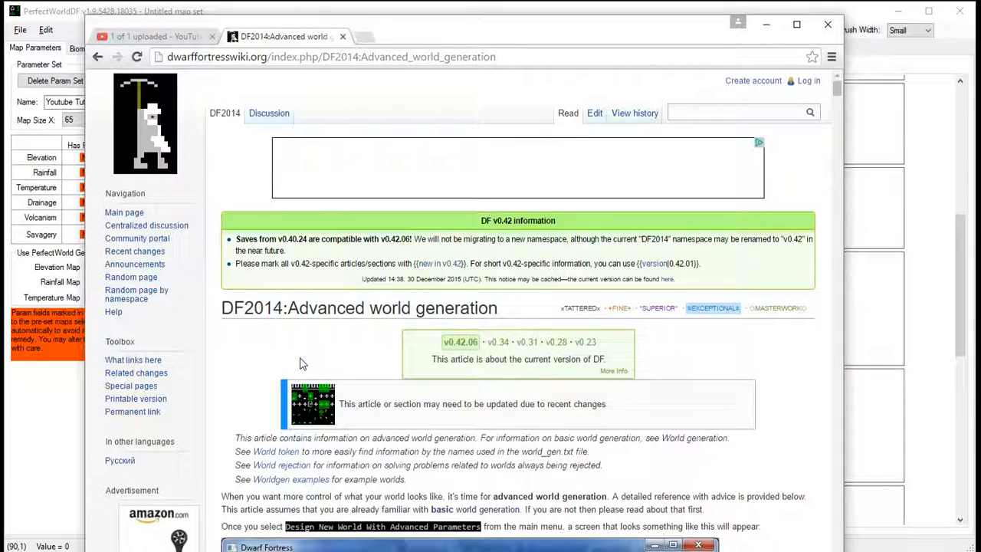
- Search the wiki page for "mesh" and go to its Mesh Size section
{"action": "key", "text": "ctrl+f"}
{"action": "type", "text": "mesh"}
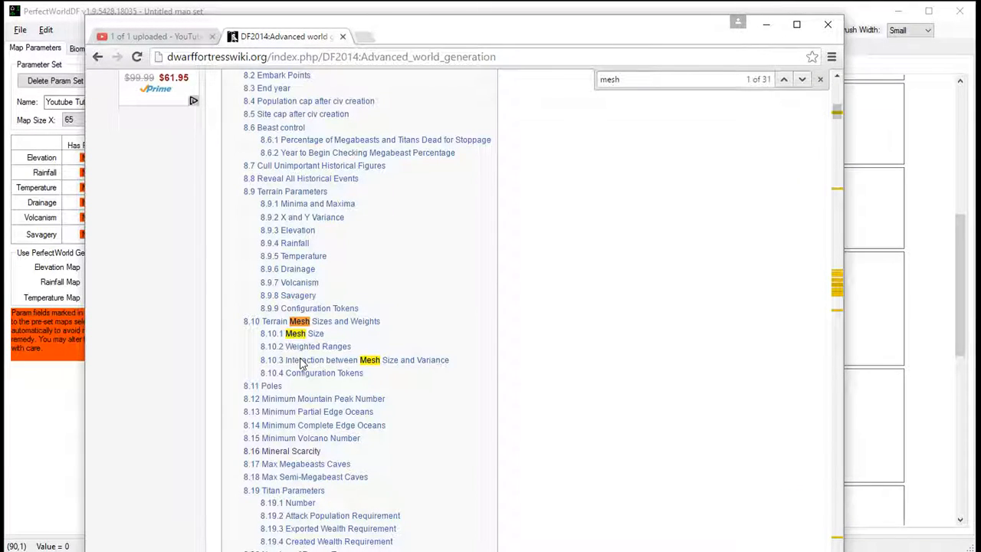
{"action": "left_click", "coordinate": [311, 337]}
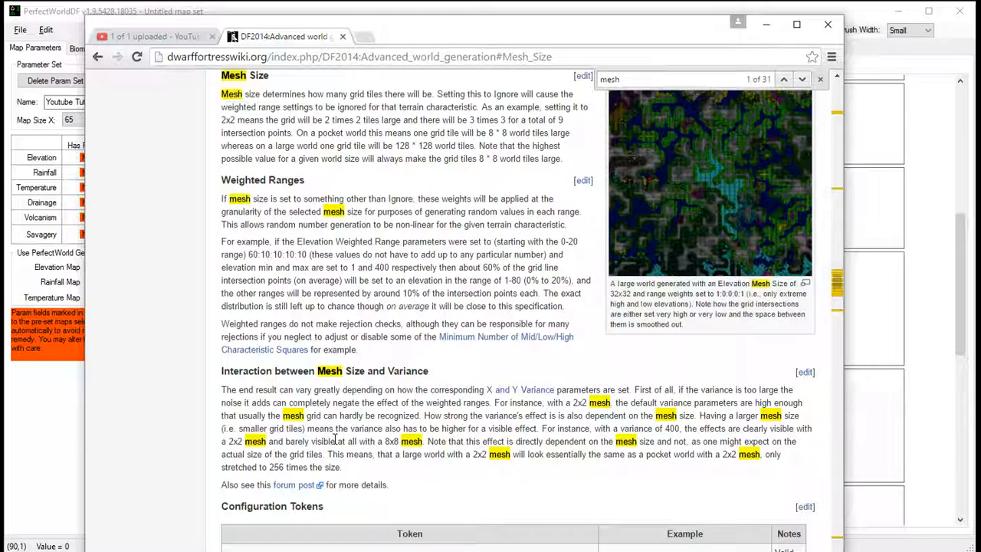
- Read the wiki's Mesh Size, Weighted Ranges and Interaction between Mesh Size and Variance sections, highlighting the passages on 2x2 meshes
{"action": "scroll", "coordinate": [335, 441], "scroll_direction": "up", "scroll_amount": 4}
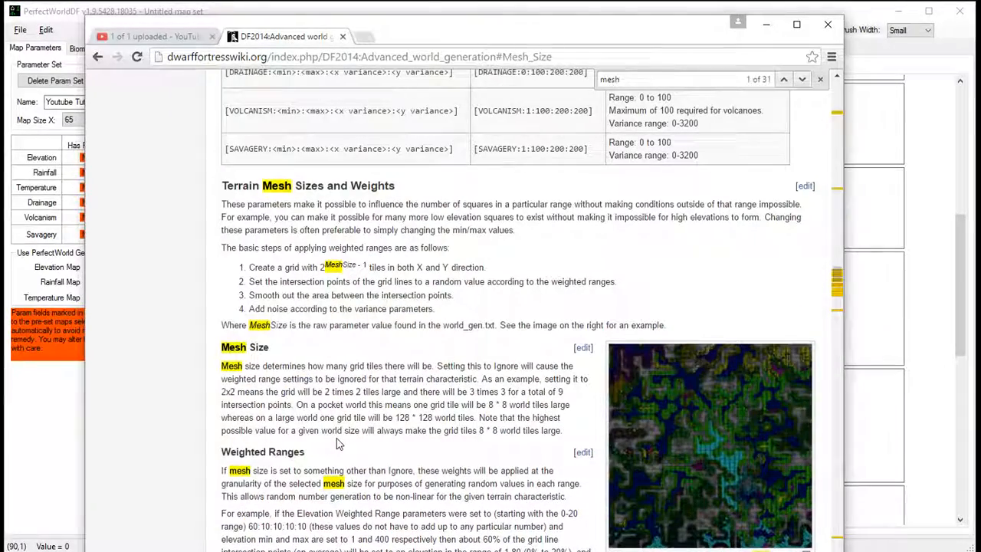
{"action": "scroll", "coordinate": [338, 443], "scroll_direction": "down", "scroll_amount": 1}
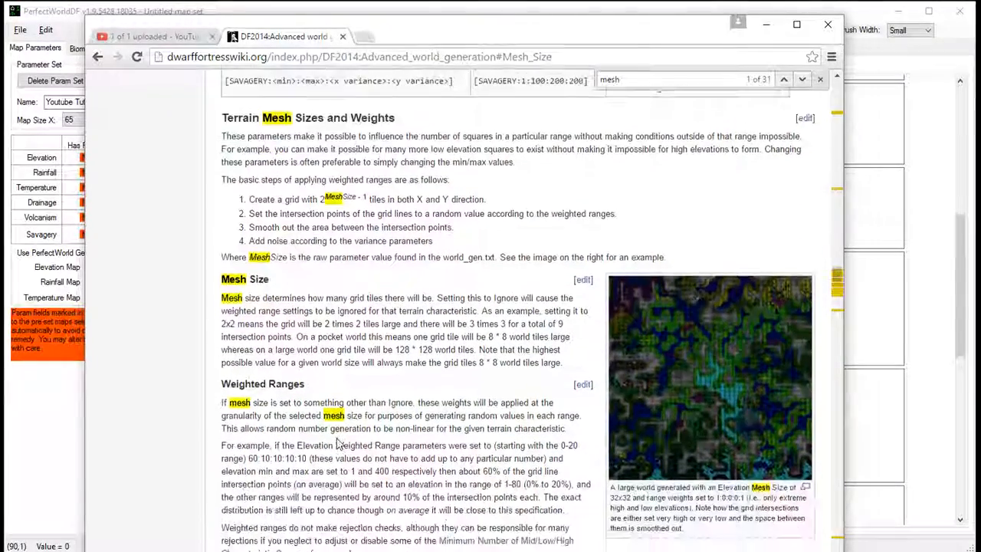
{"action": "scroll", "coordinate": [337, 439], "scroll_direction": "down", "scroll_amount": 1}
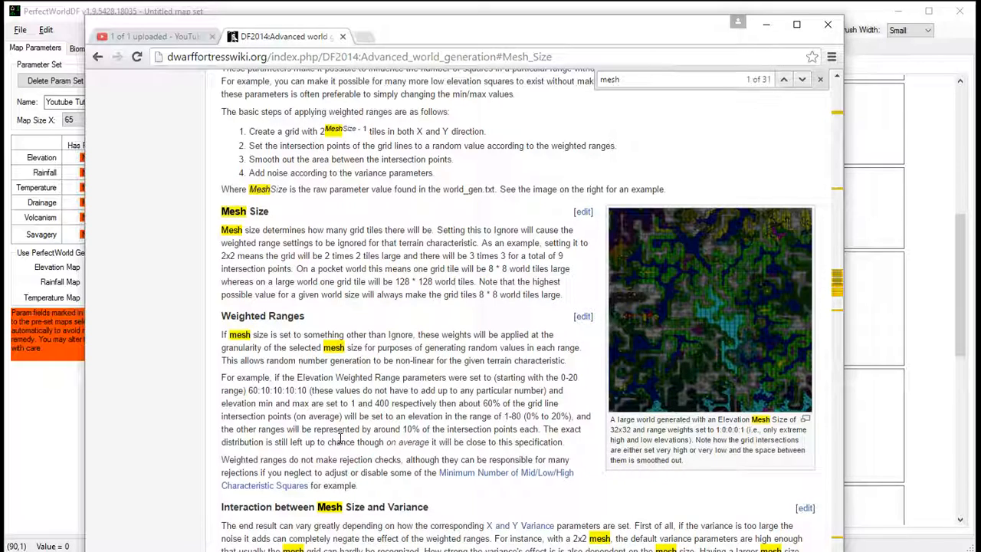
{"action": "scroll", "coordinate": [342, 437], "scroll_direction": "down", "scroll_amount": 1}
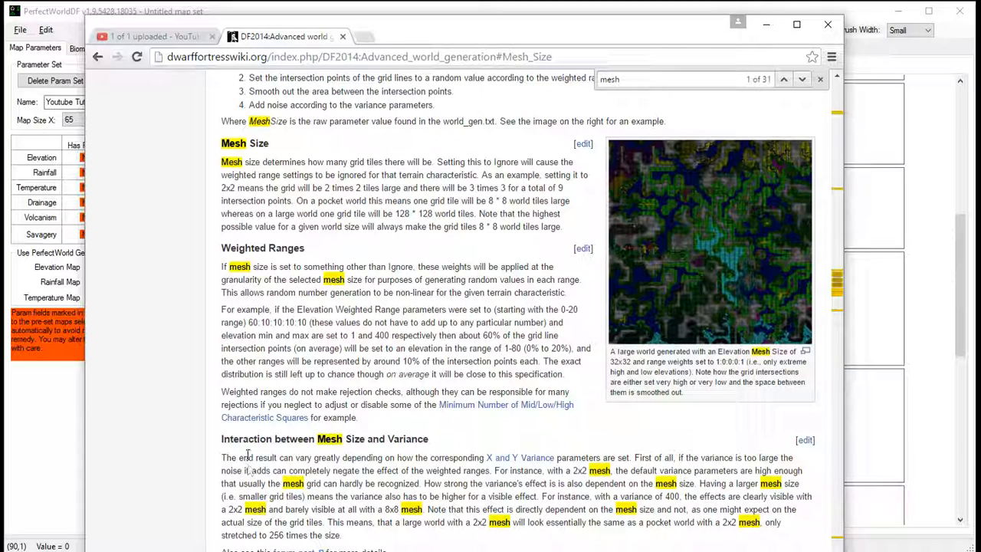
{"action": "left_click_drag", "start_coordinate": [223, 438], "coordinate": [431, 444]}
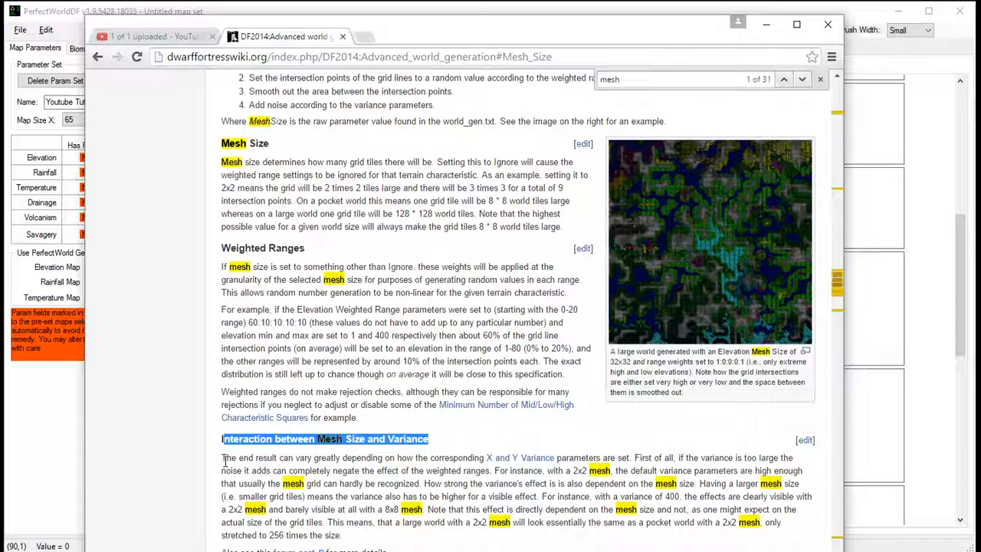
{"action": "scroll", "coordinate": [226, 464], "scroll_direction": "down", "scroll_amount": 1}
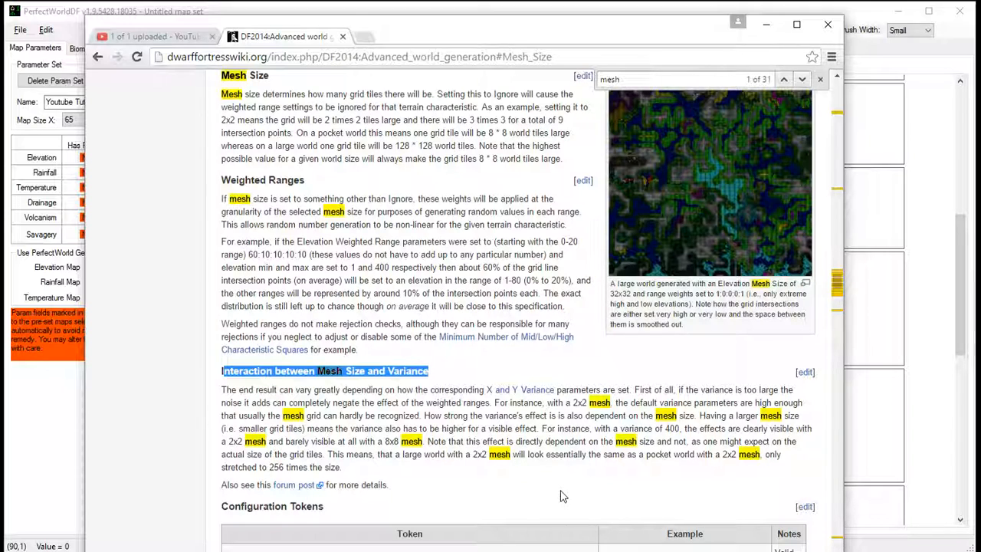
{"action": "left_click_drag", "start_coordinate": [330, 453], "coordinate": [350, 466]}
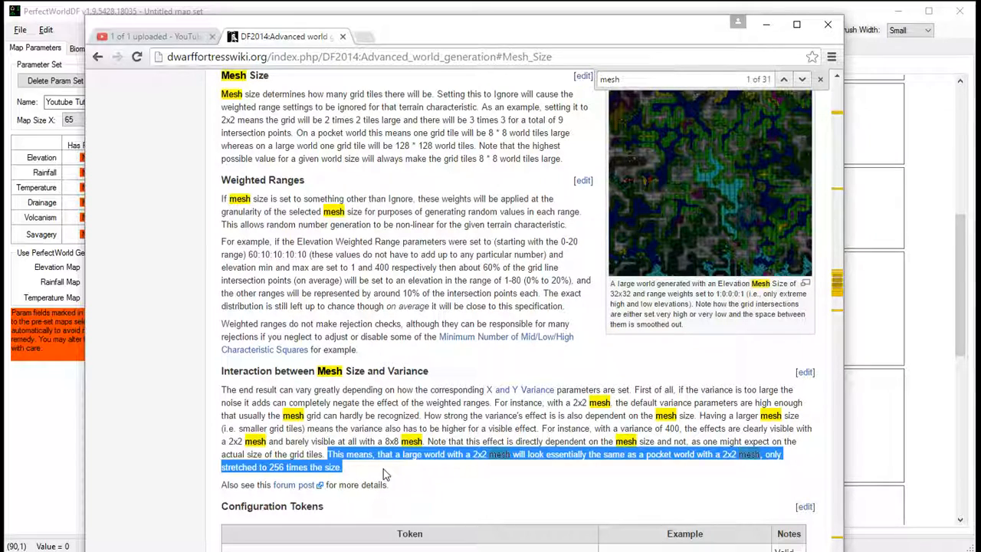
{"action": "left_click_drag", "start_coordinate": [495, 403], "coordinate": [605, 404]}
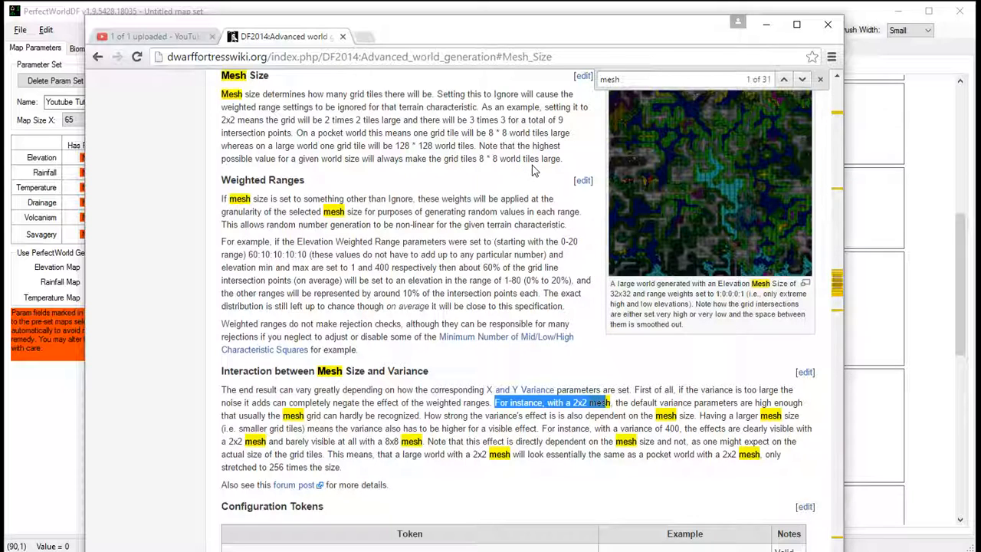
- Switch to PerfectWorldDF to try a mesh size of 8x8 for Elevation and Rainfall, and return to the wiki page
{"action": "left_click", "coordinate": [857, 23]}
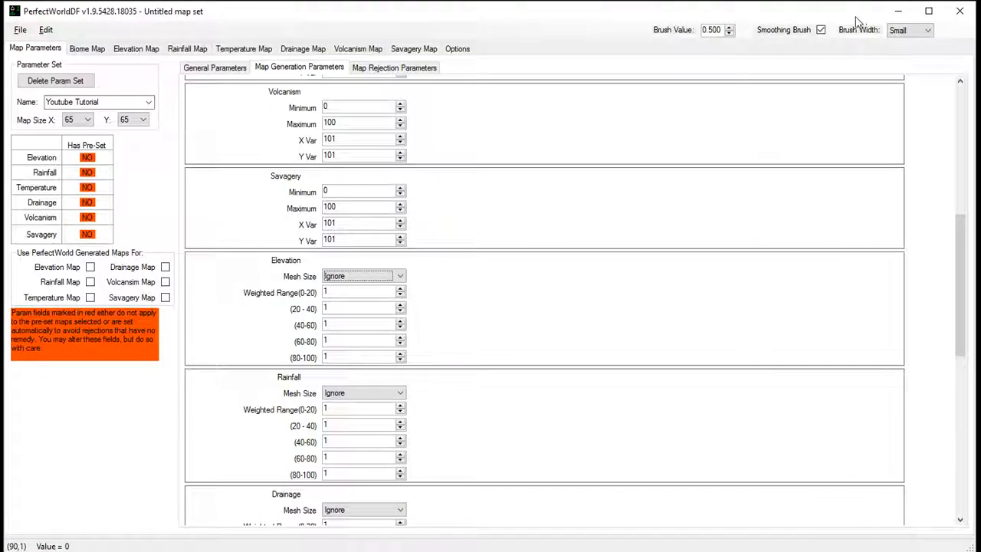
{"action": "left_click", "coordinate": [402, 281]}
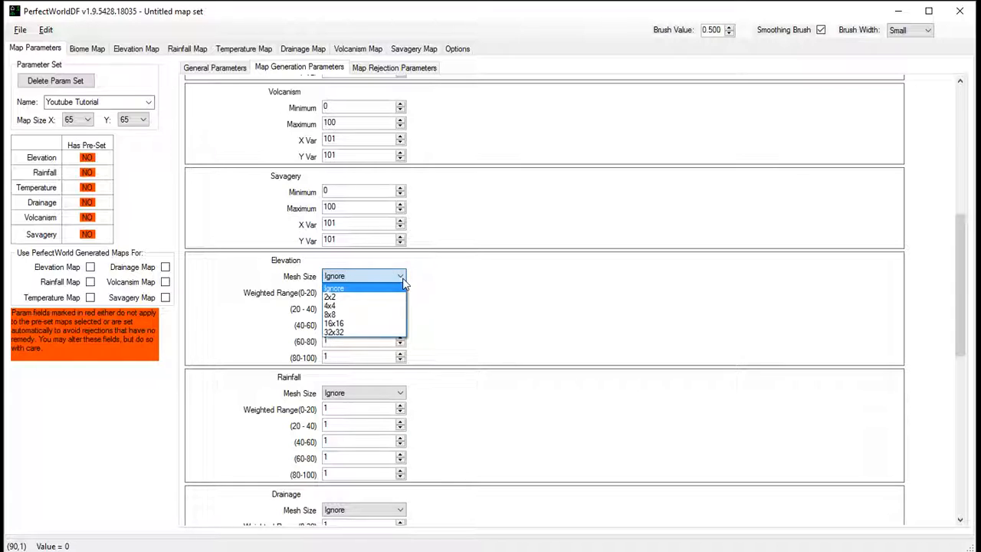
{"action": "left_click", "coordinate": [366, 316]}
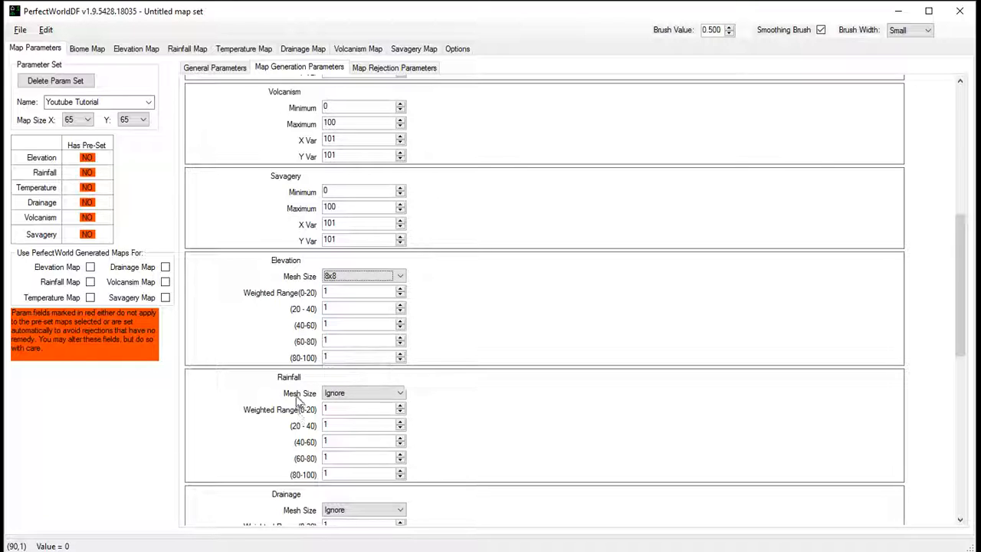
{"action": "left_click", "coordinate": [364, 393]}
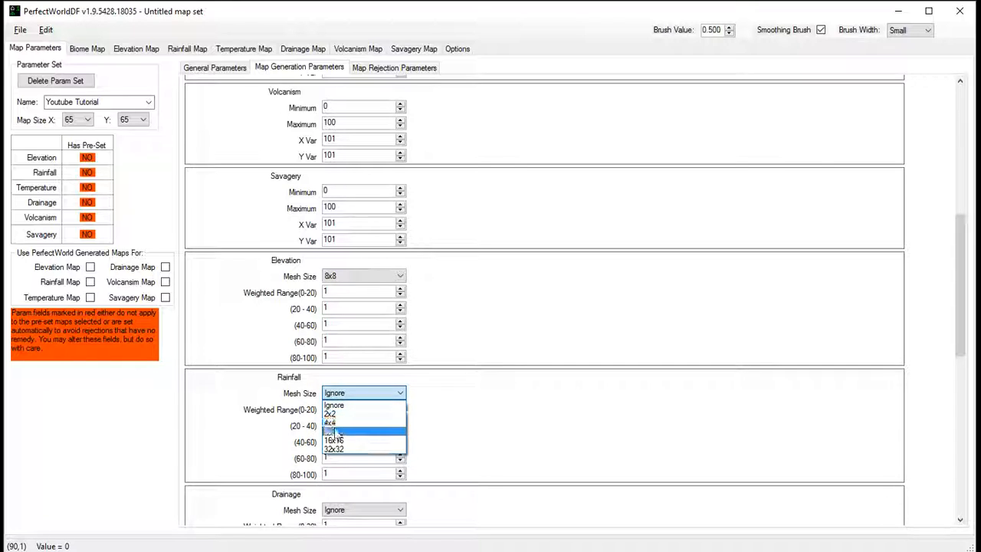
{"action": "left_click", "coordinate": [335, 431]}
{"action": "key", "text": "alt+Tab"}
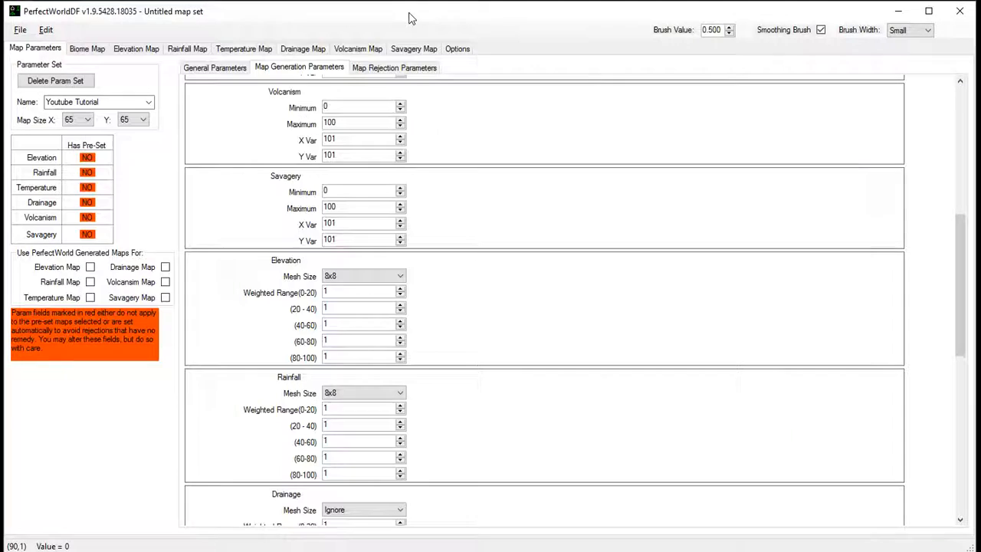
- Switch to PerfectWorldDF and set the Rainfall and Elevation mesh sizes to 32x32
{"action": "left_click", "coordinate": [409, 11]}
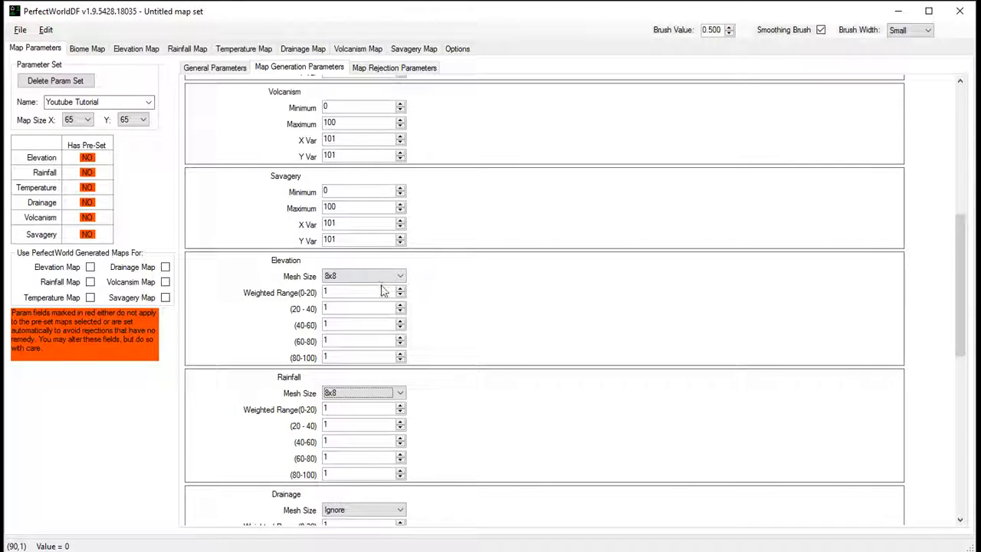
{"action": "left_click", "coordinate": [372, 394]}
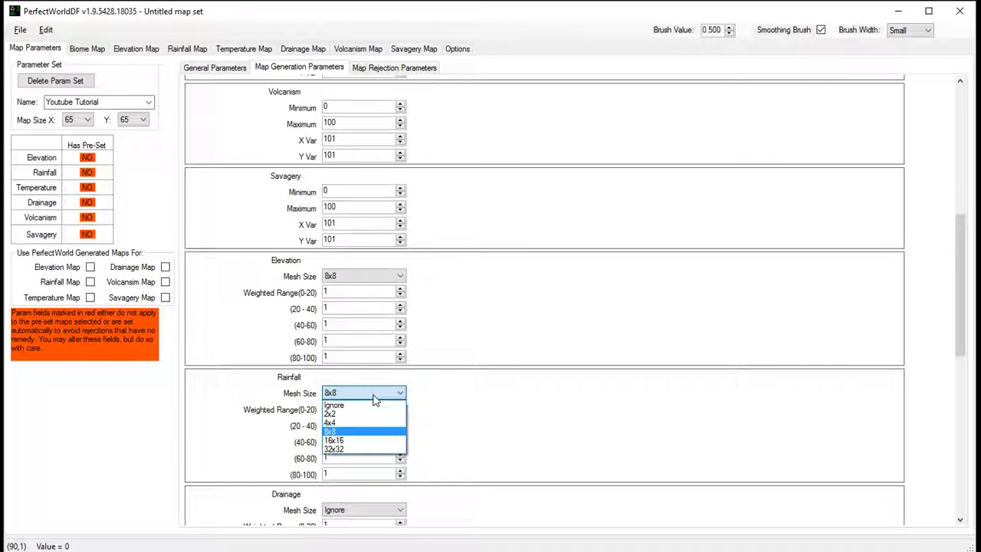
{"action": "left_click", "coordinate": [352, 449]}
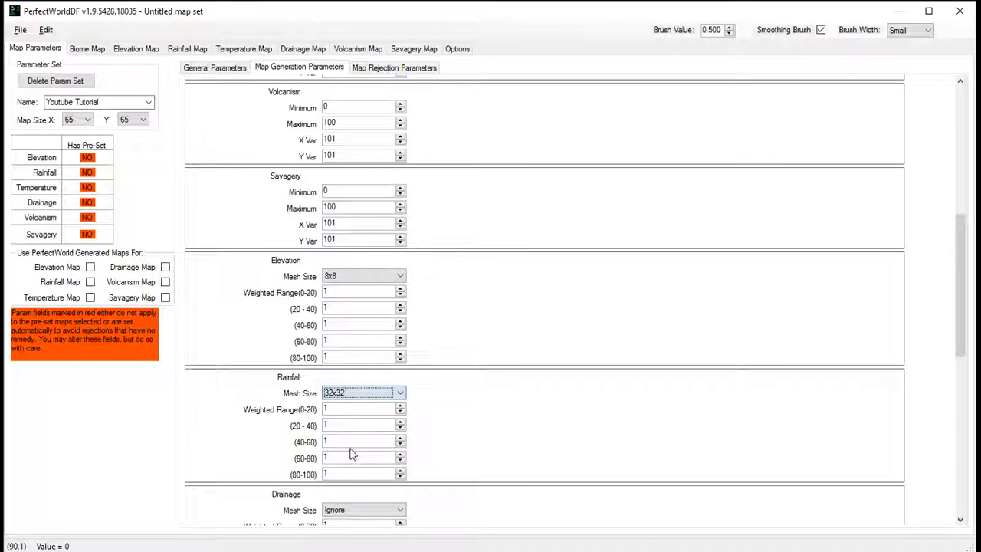
{"action": "left_click", "coordinate": [341, 275]}
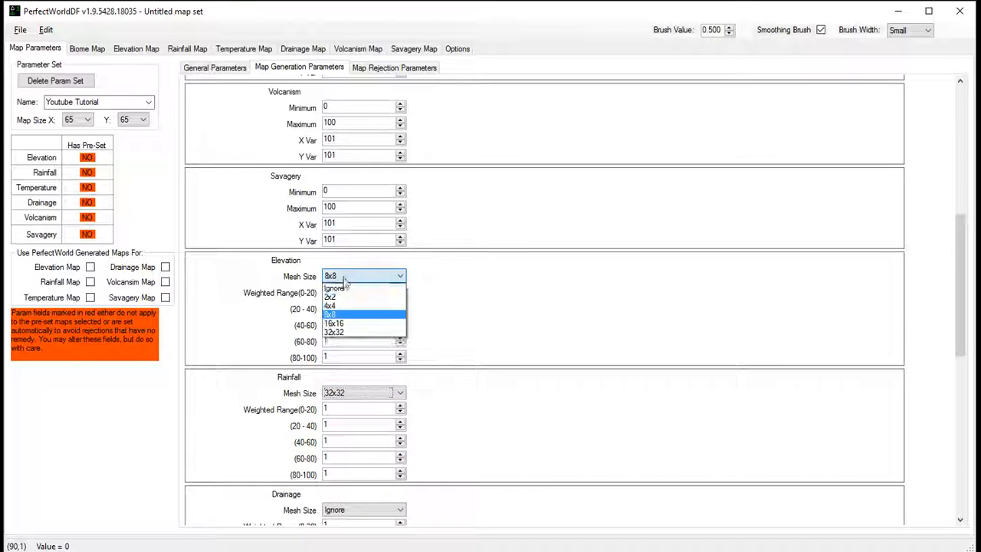
{"action": "left_click", "coordinate": [337, 331]}
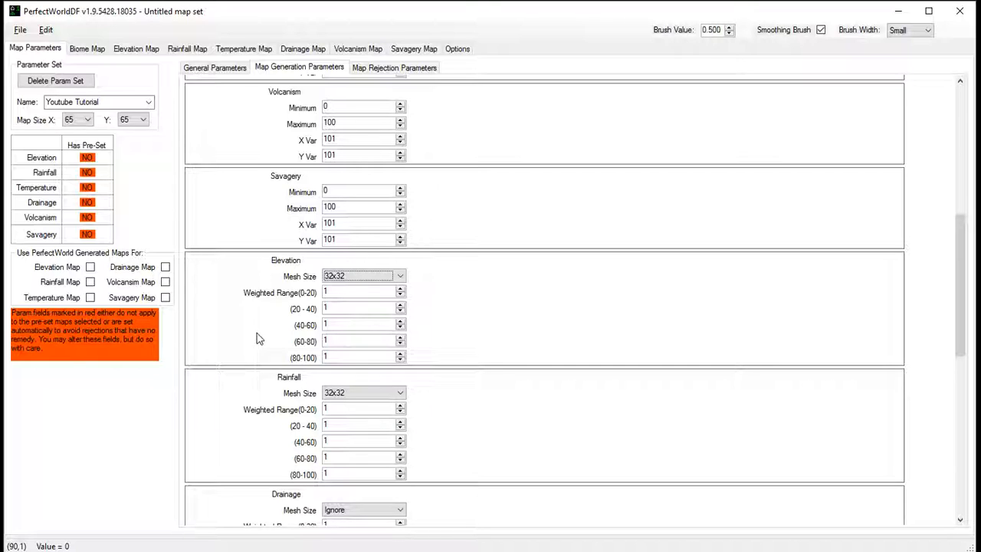
- Try a Rainfall weighted range (0-20) of 0 and restore it to 1
{"action": "double_click", "coordinate": [333, 407]}
{"action": "type", "text": "3"}
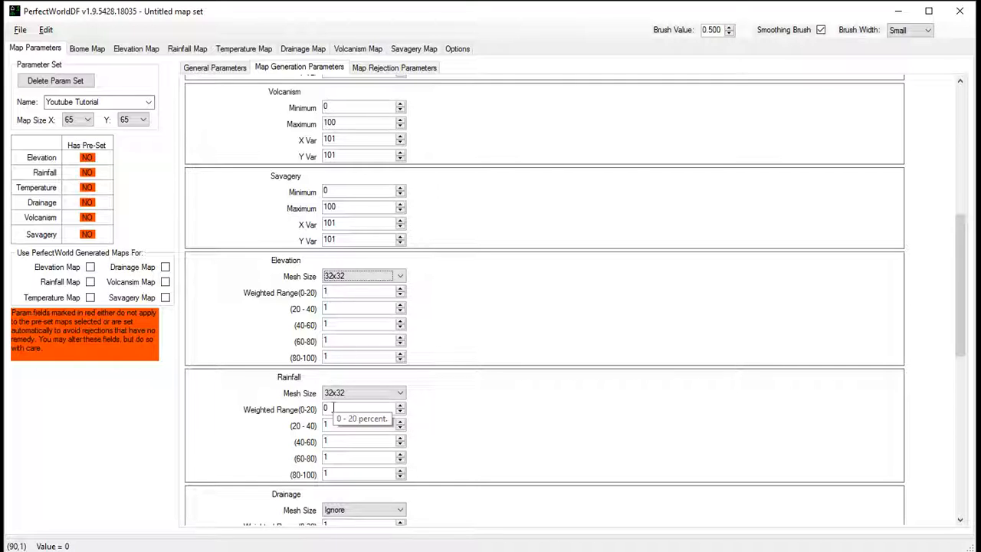
{"action": "double_click", "coordinate": [333, 408]}
{"action": "type", "text": "1"}
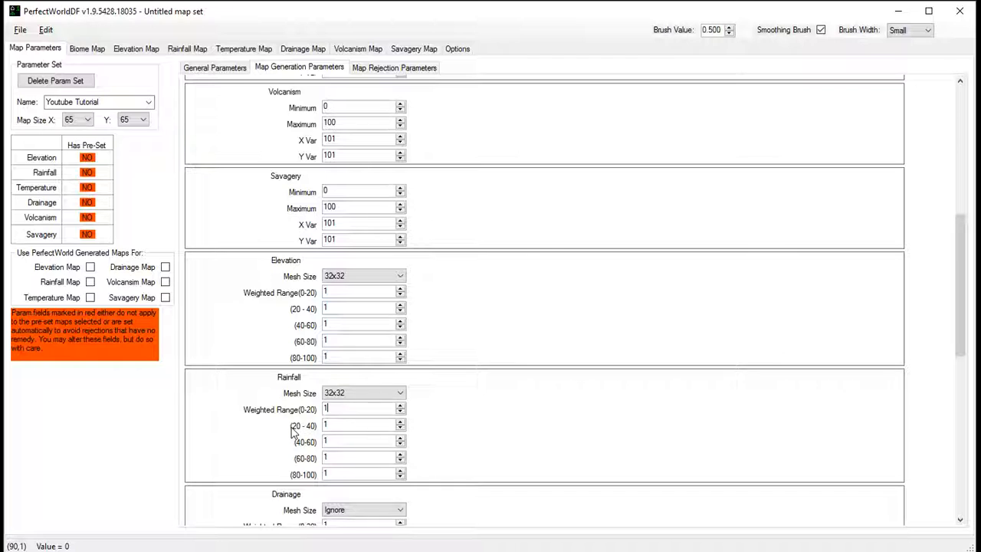
- Set the Drainage and Temperature mesh sizes to 32x32
{"action": "scroll", "coordinate": [234, 425], "scroll_direction": "down", "scroll_amount": 3}
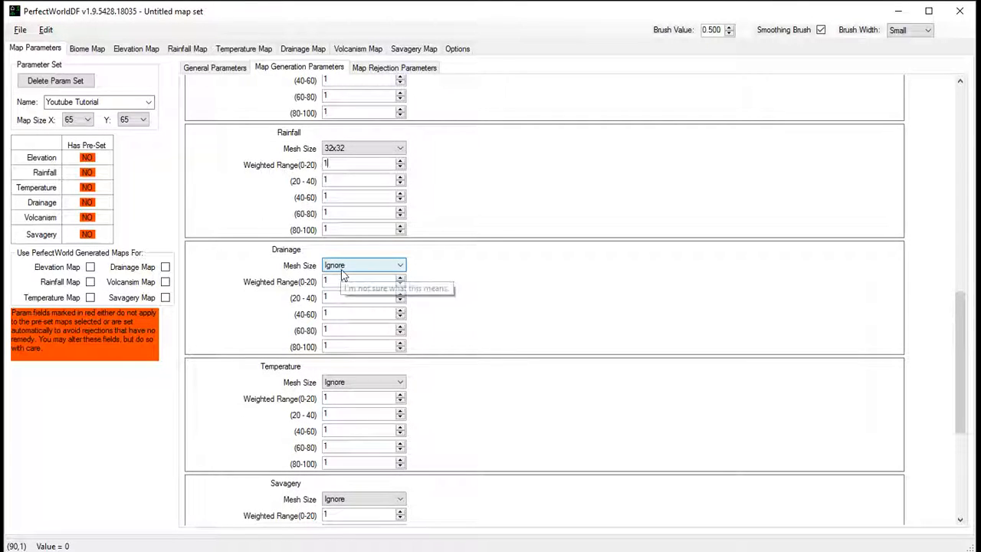
{"action": "left_click", "coordinate": [344, 274]}
{"action": "left_click", "coordinate": [347, 328]}
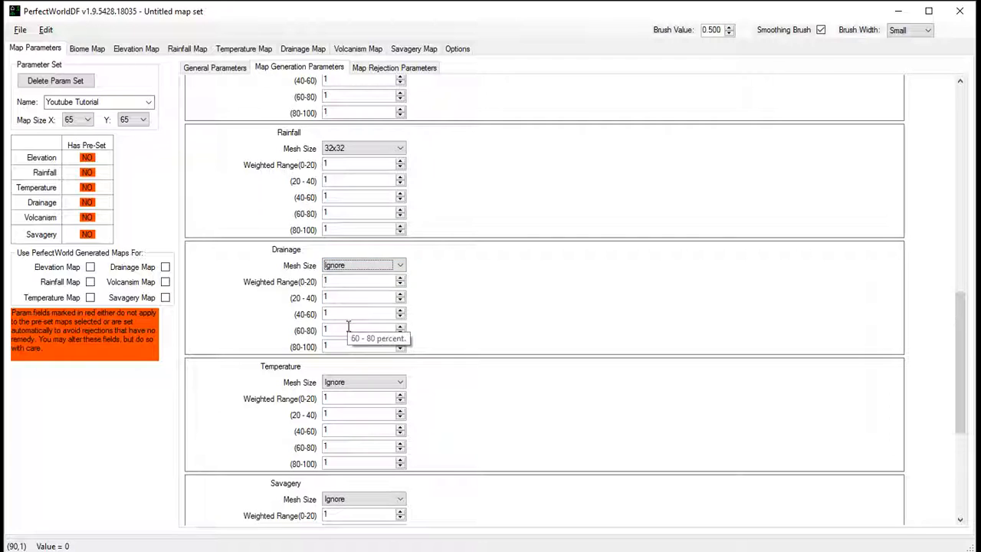
{"action": "left_click", "coordinate": [351, 267]}
{"action": "left_click", "coordinate": [337, 322]}
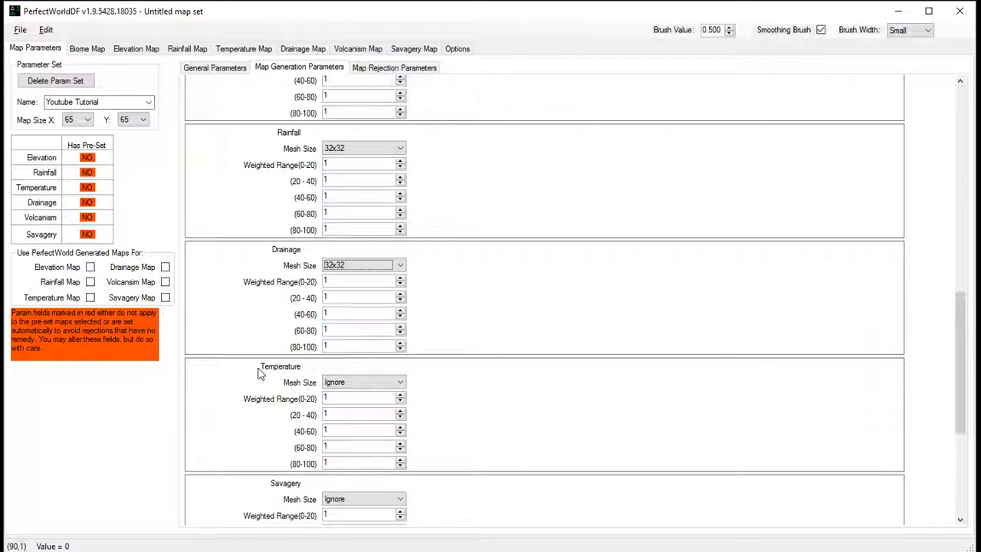
{"action": "scroll", "coordinate": [258, 375], "scroll_direction": "down", "scroll_amount": 1}
{"action": "left_click", "coordinate": [354, 301]}
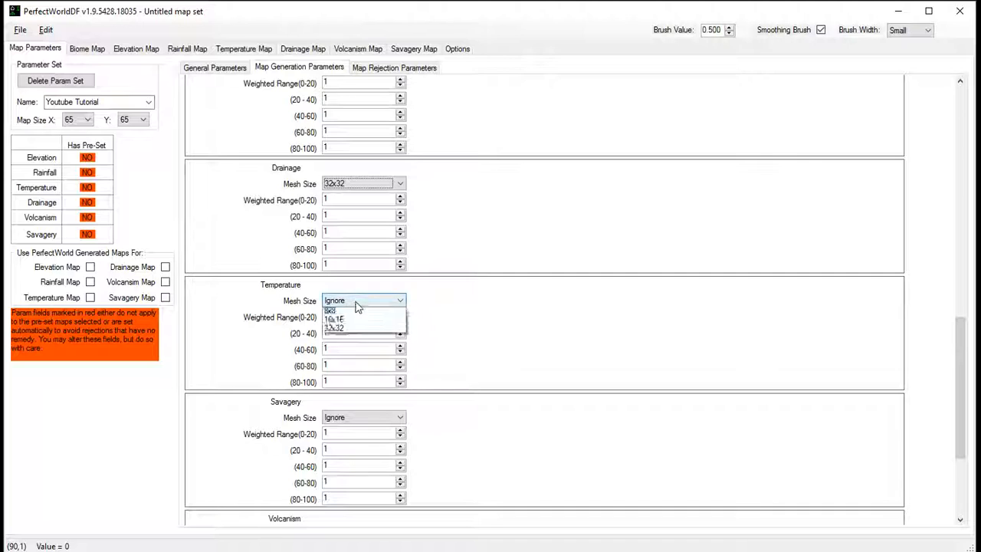
{"action": "left_click", "coordinate": [335, 357]}
- Set the Savagery and Volcanism mesh sizes to 32x32
{"action": "scroll", "coordinate": [237, 383], "scroll_direction": "down", "scroll_amount": 2}
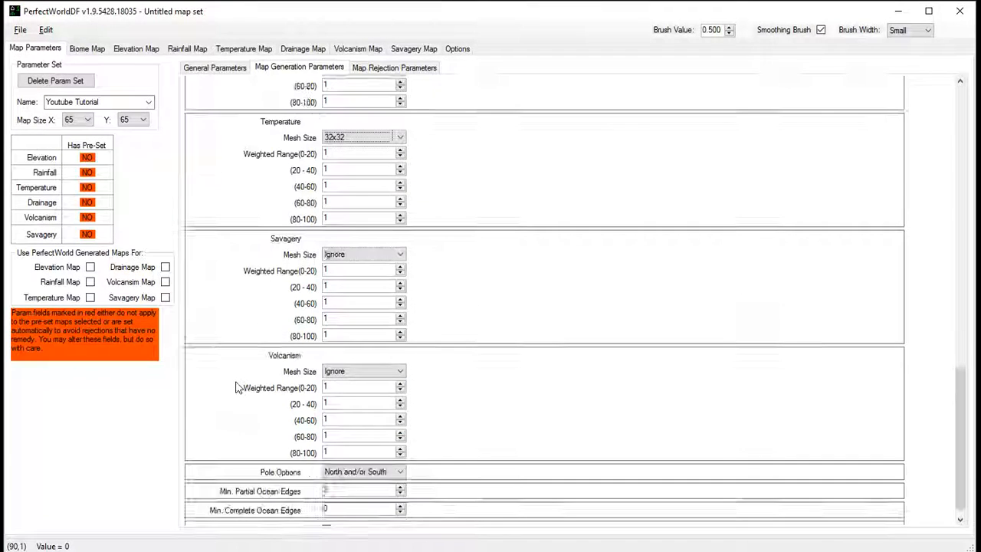
{"action": "left_click", "coordinate": [362, 258]}
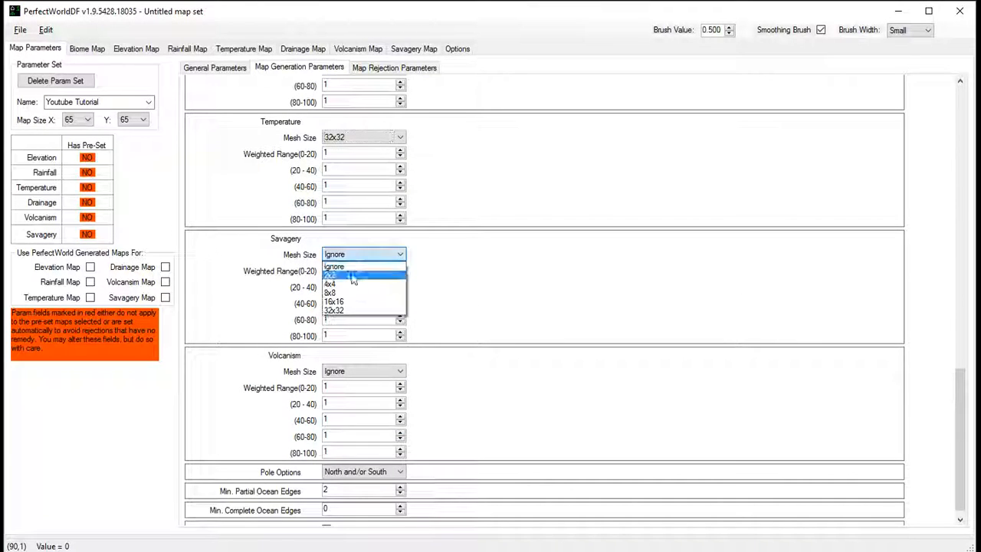
{"action": "left_click", "coordinate": [354, 310]}
{"action": "left_click", "coordinate": [345, 374]}
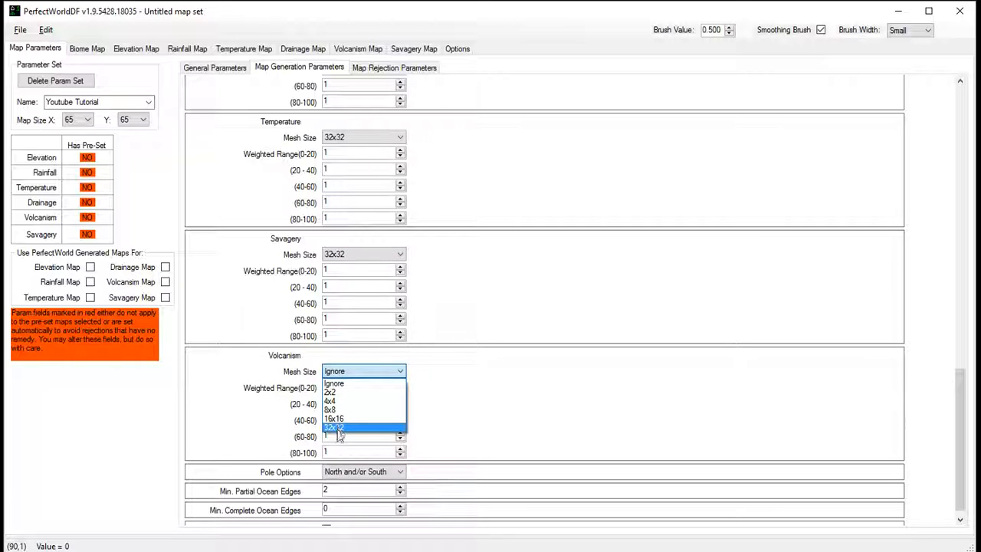
{"action": "left_click", "coordinate": [341, 431]}
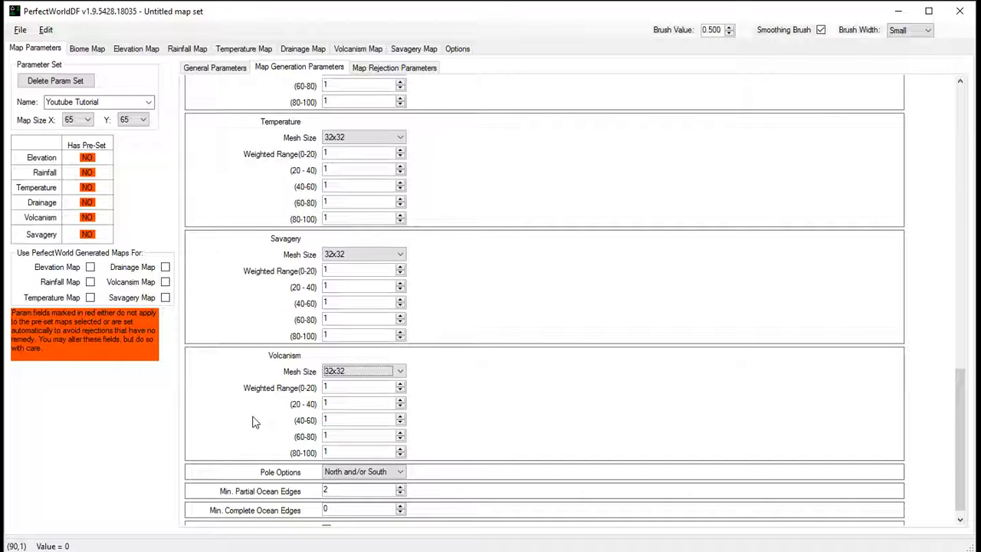
- Examine the available Pole Options for the map, keeping North and/or South selected
{"action": "scroll", "coordinate": [253, 409], "scroll_direction": "down", "scroll_amount": 1}
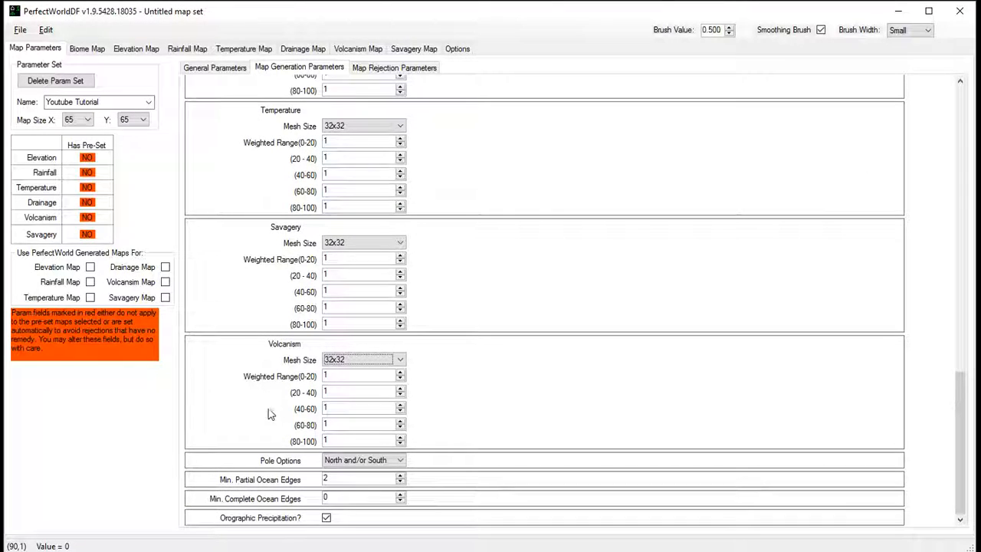
{"action": "left_click", "coordinate": [381, 461]}
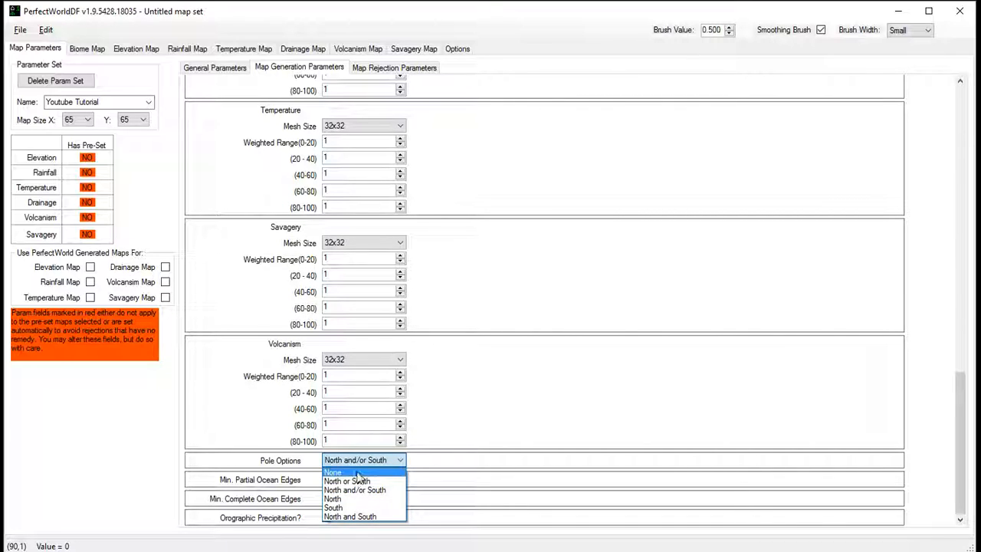
{"action": "left_click", "coordinate": [499, 430]}
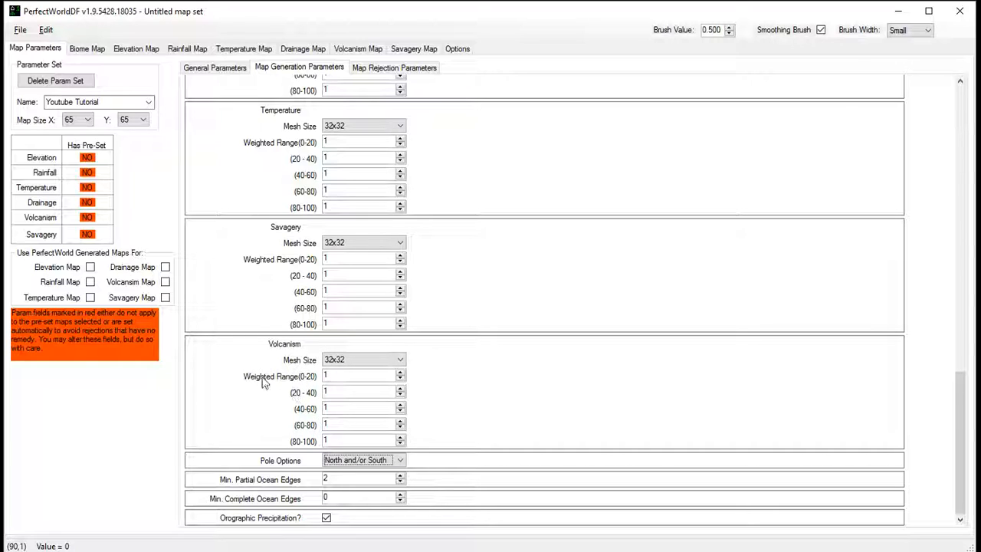
{"action": "left_click", "coordinate": [331, 374]}
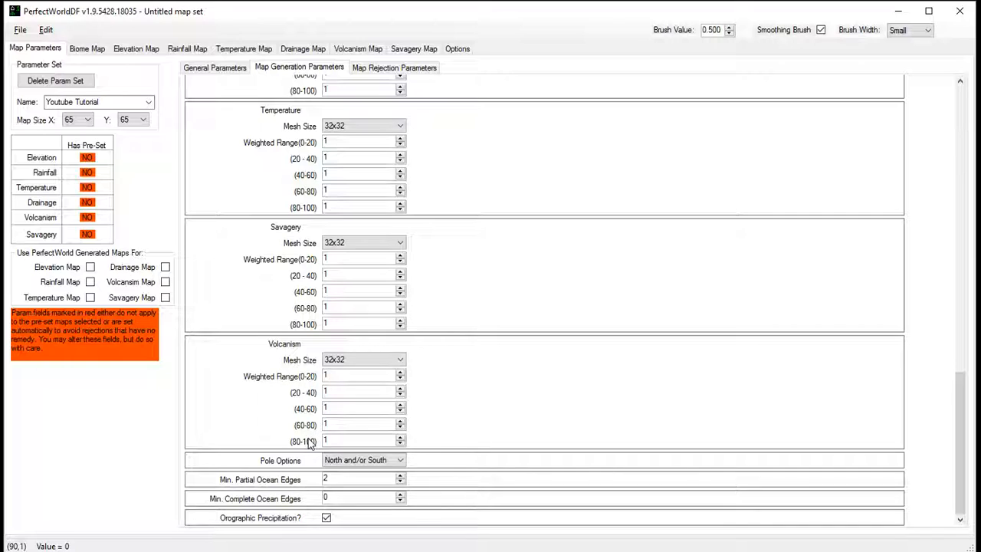
{"action": "left_click", "coordinate": [358, 462]}
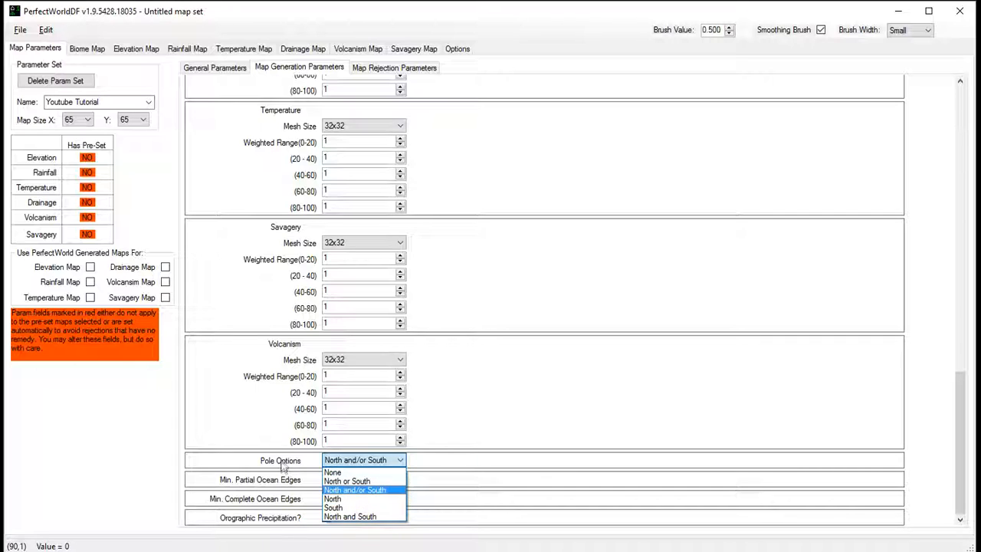
{"action": "left_click", "coordinate": [341, 490]}
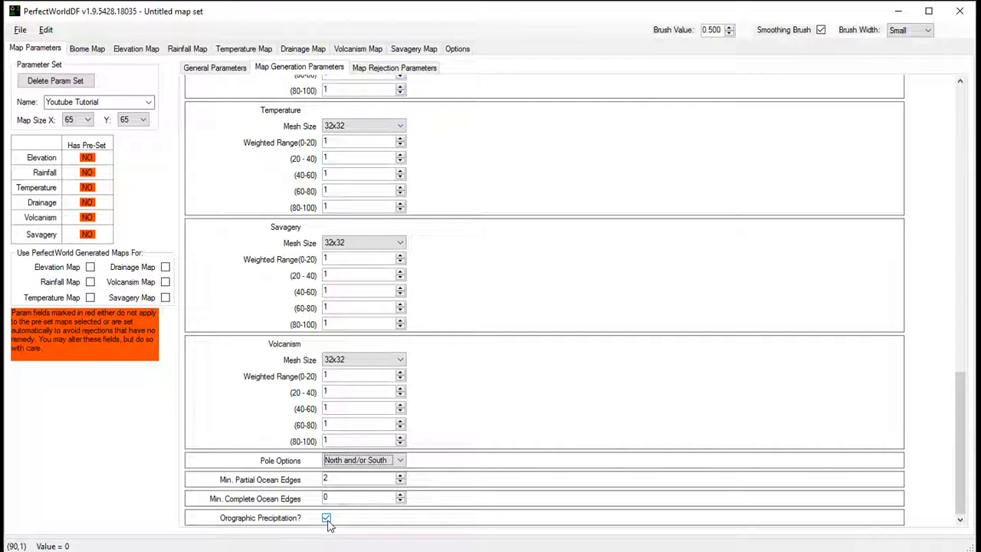
- View the Rainfall Map's rain shadow controls and return to the map parameters
{"action": "left_click", "coordinate": [179, 52]}
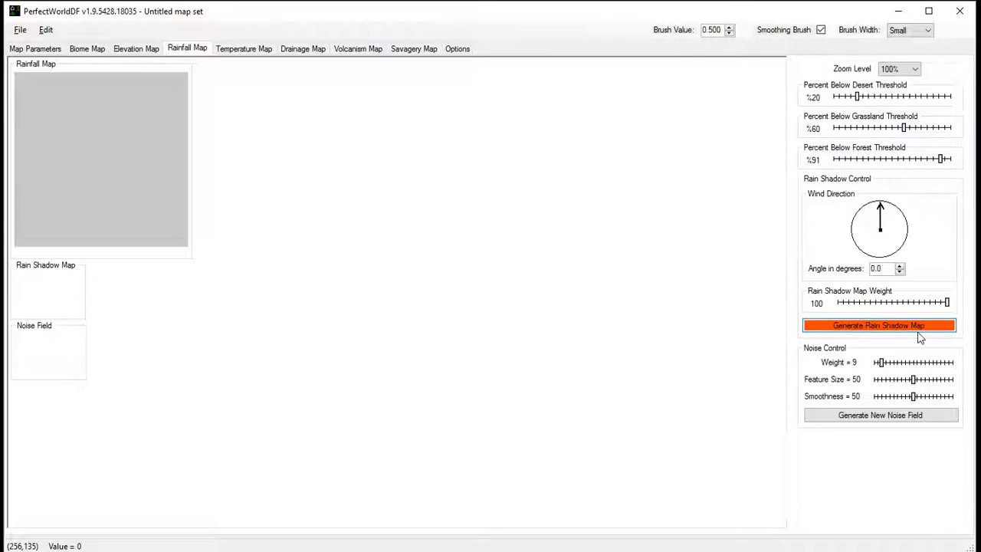
{"action": "left_click", "coordinate": [40, 48]}
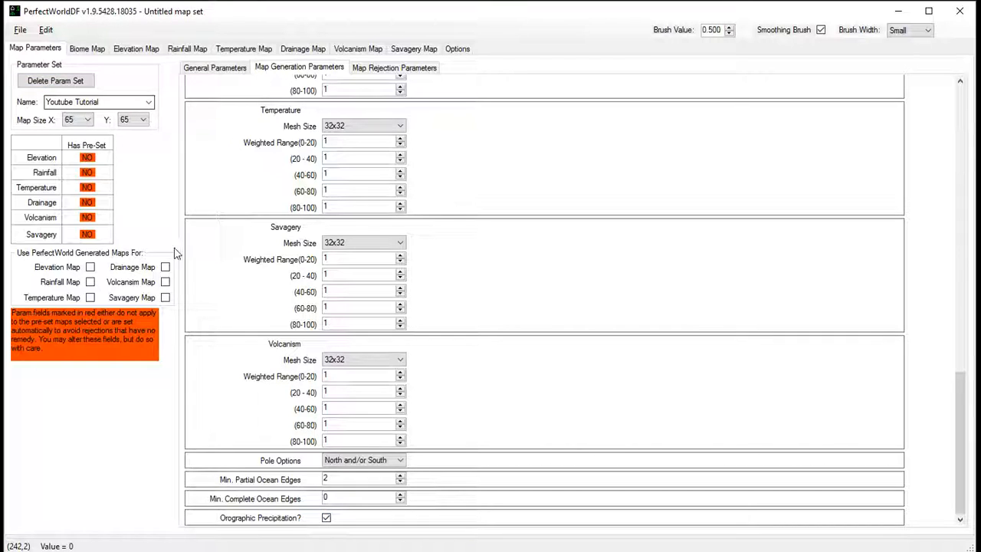
- Export the Youtube Tutorial parameter set to the Dwarf Fortress world_gen.txt file
{"action": "scroll", "coordinate": [452, 333], "scroll_direction": "up", "scroll_amount": 8}
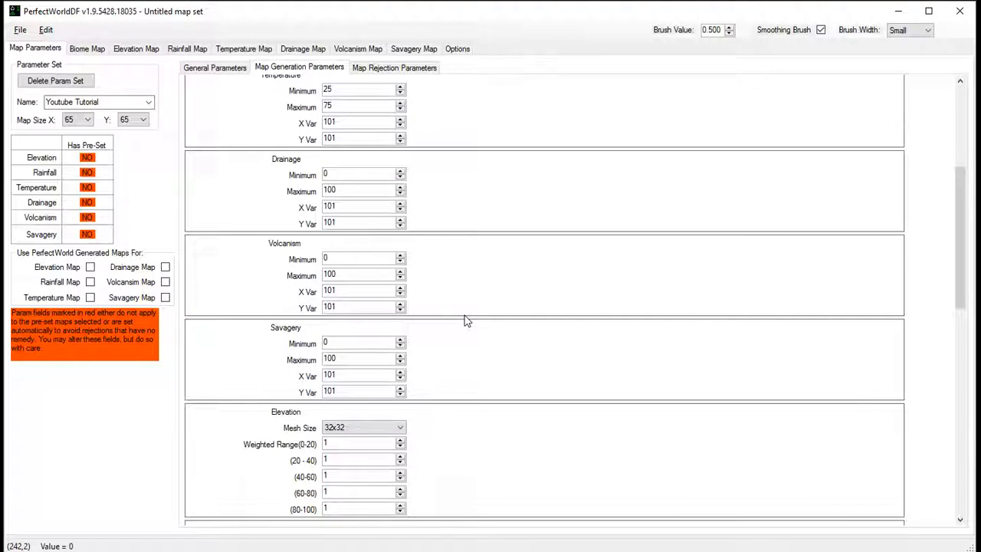
{"action": "left_click", "coordinate": [20, 31]}
{"action": "left_click", "coordinate": [108, 119]}
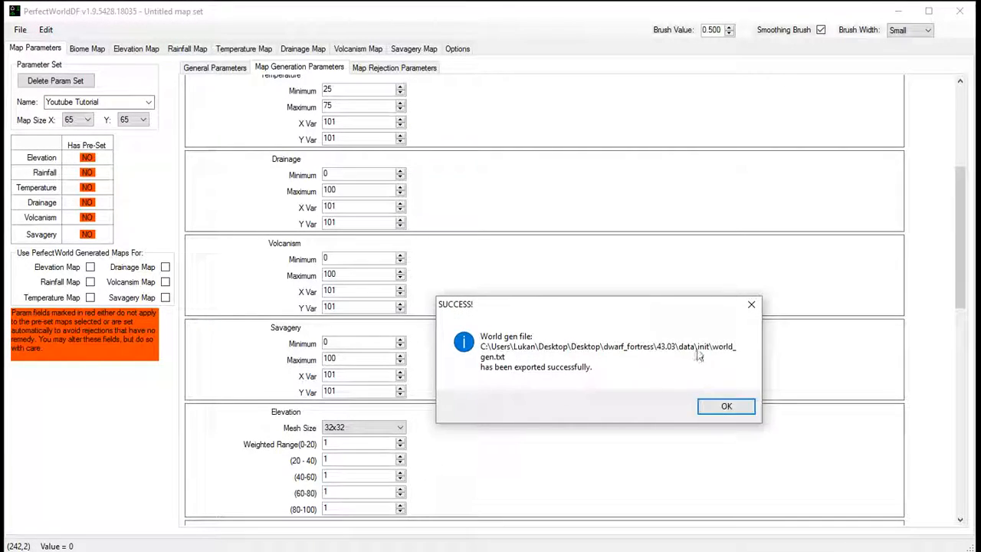
{"action": "left_click", "coordinate": [724, 406]}
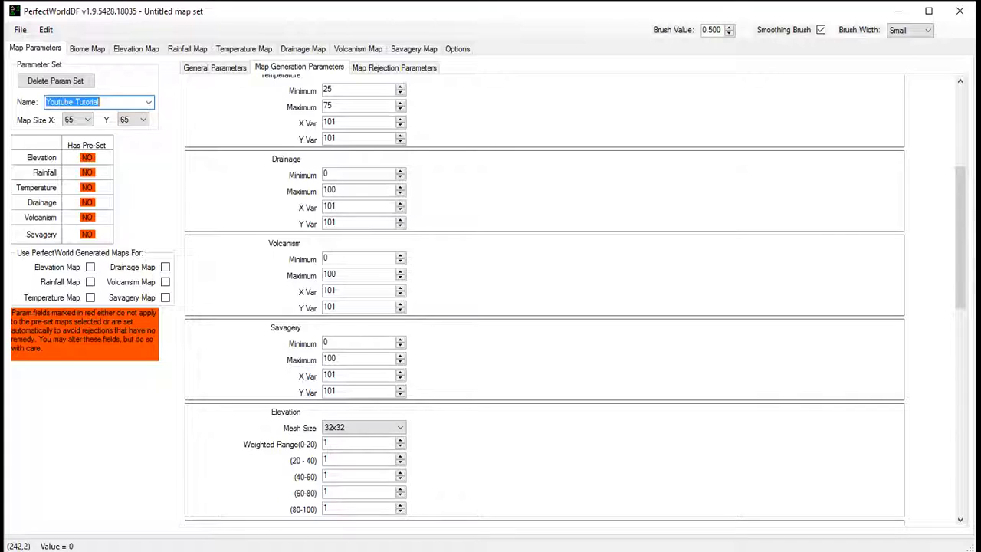
- Launch Dwarf Fortress, minimize its console window and move the game window up to fit the screen
{"action": "key", "text": "alt+Tab"}
{"action": "left_click", "coordinate": [452, 520]}
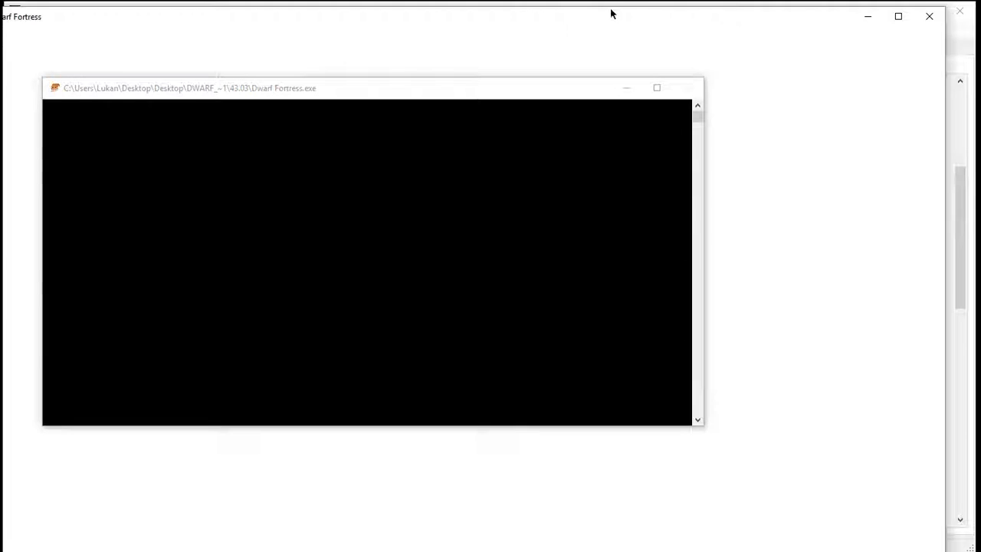
{"action": "left_click", "coordinate": [628, 88]}
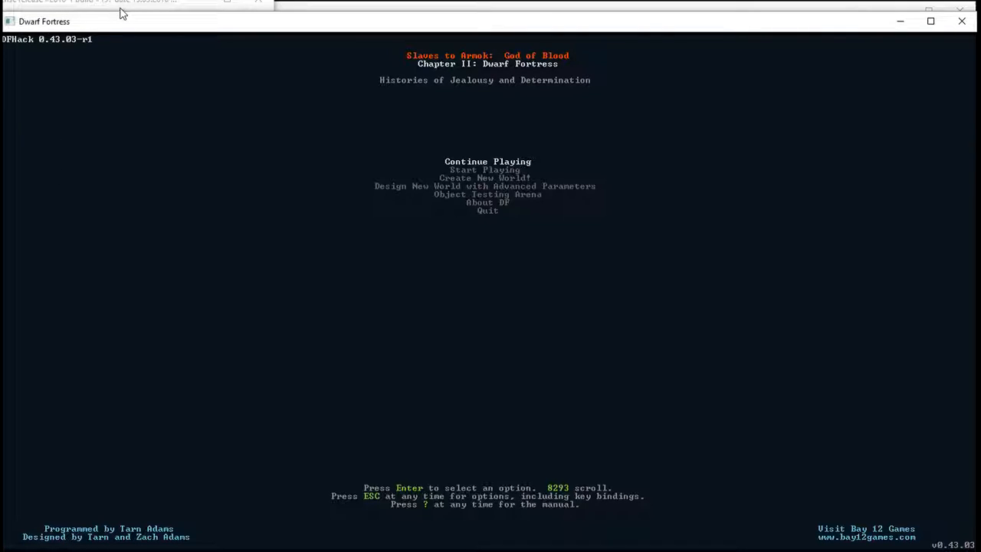
{"action": "left_click_drag", "start_coordinate": [119, 11], "coordinate": [125, 2]}
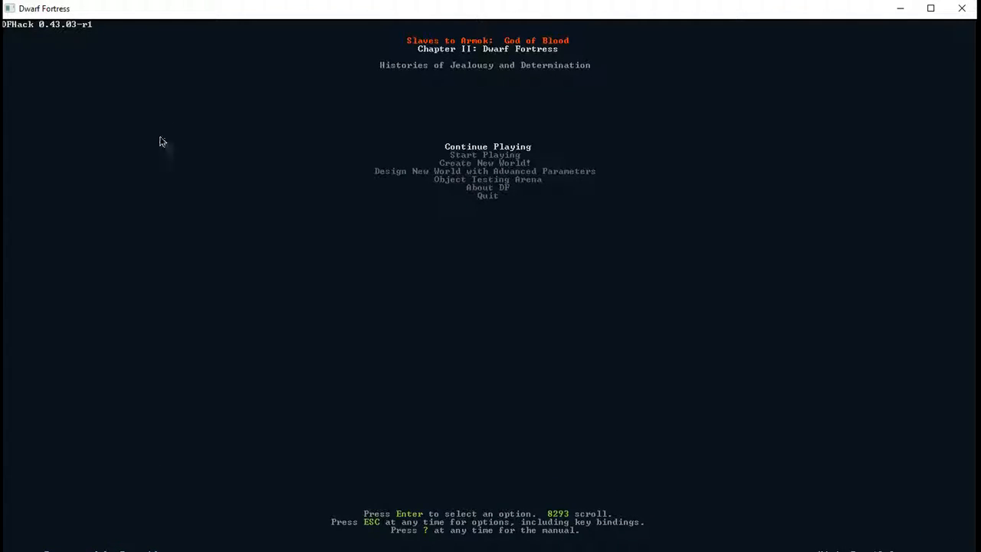
{"action": "left_click_drag", "start_coordinate": [162, 21], "coordinate": [164, 2]}
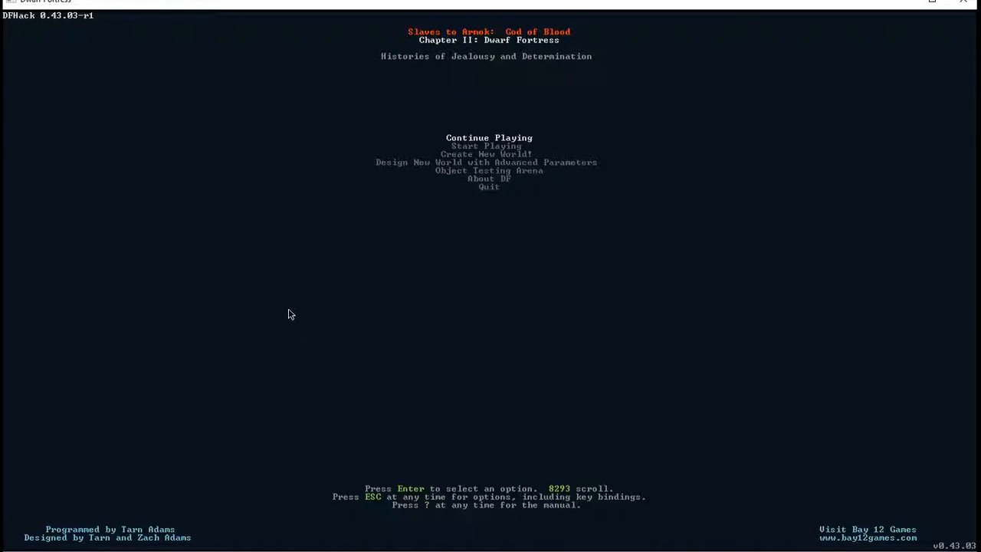
- Design a new world with advanced parameters and start generating it from the Youtube Tutorial parameter set
{"action": "key", "text": "Up"}
{"action": "key", "text": "Up"}
{"action": "key", "text": "Up"}
{"action": "key", "text": "Up"}
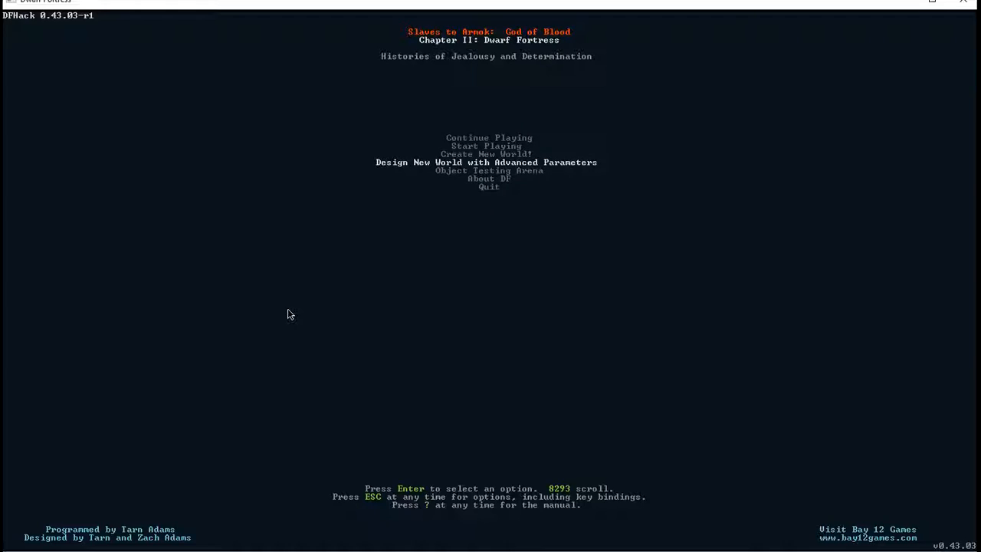
{"action": "key", "text": "Return"}
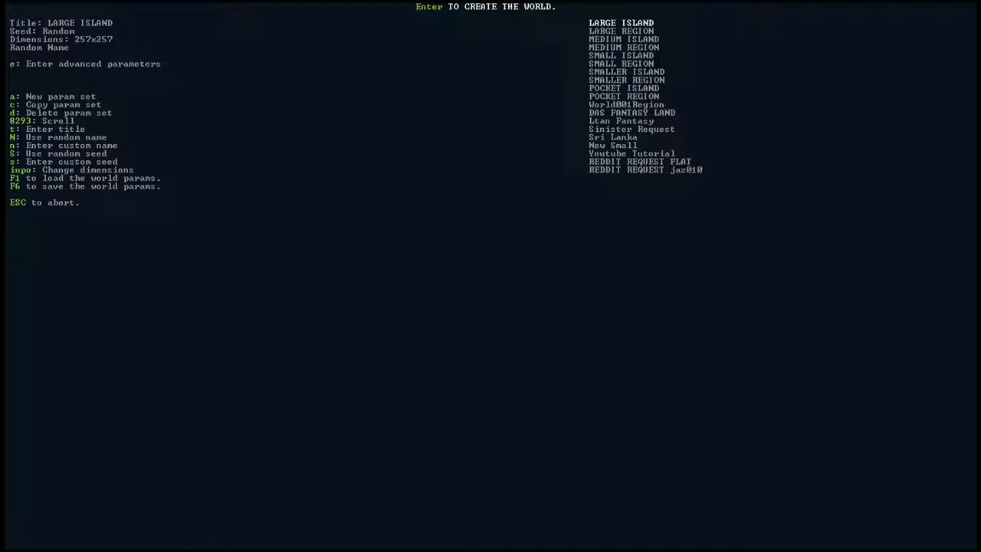
{"action": "key", "text": "Up"}
{"action": "key", "text": "Up"}
{"action": "key", "text": "Up"}
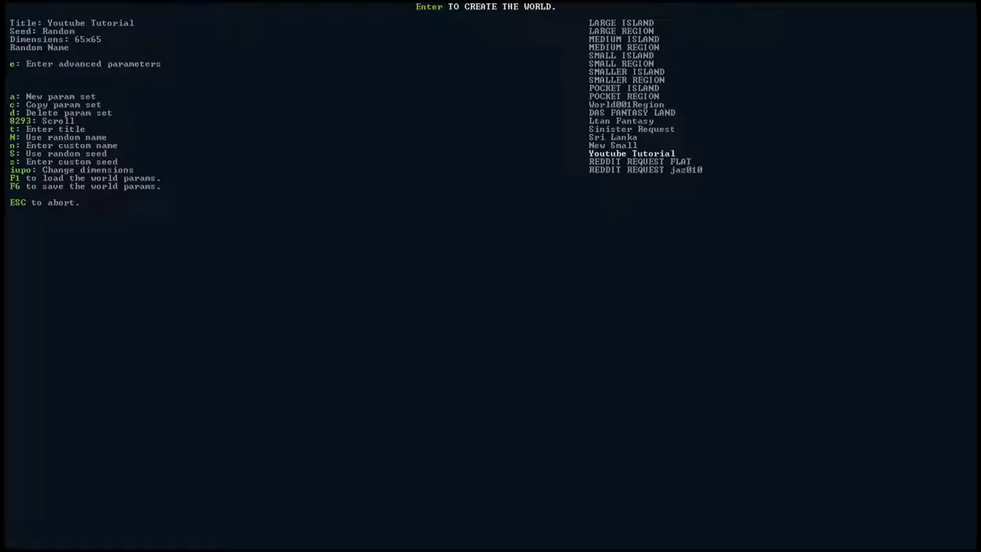
{"action": "key", "text": "Return"}
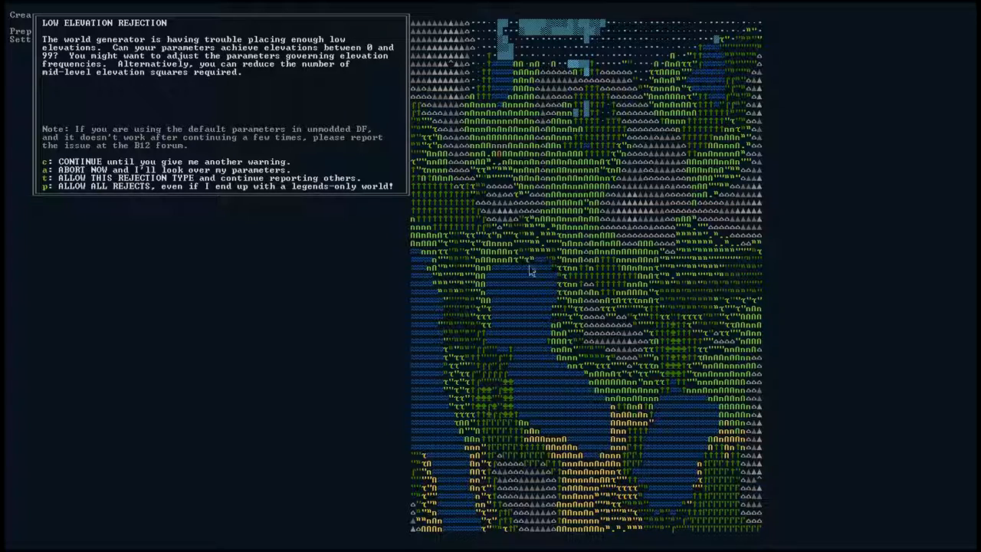
- Search the wiki's advanced world generation page for "rejection" and read the sections on weighted ranges, mesh size and variance
{"action": "key", "text": "alt+Tab"}
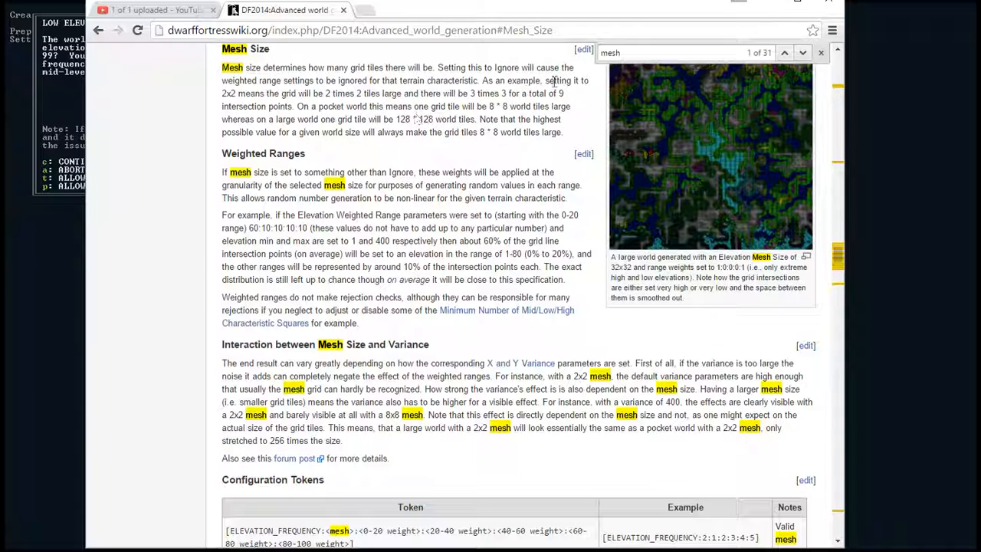
{"action": "key", "text": "ctrl+f"}
{"action": "type", "text": "re"}
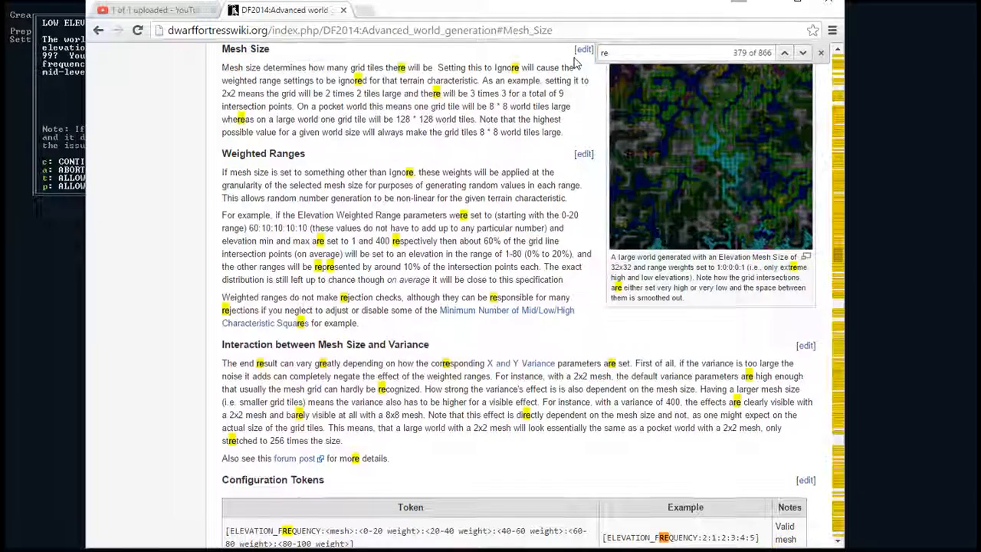
{"action": "type", "text": "jection"}
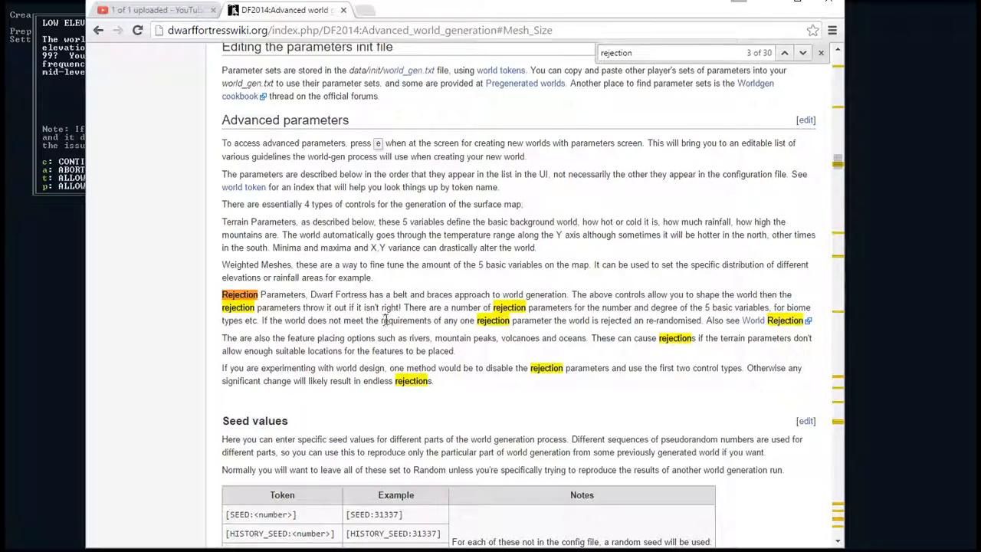
{"action": "scroll", "coordinate": [394, 317], "scroll_direction": "down", "scroll_amount": 1}
{"action": "scroll", "coordinate": [393, 316], "scroll_direction": "down", "scroll_amount": 20}
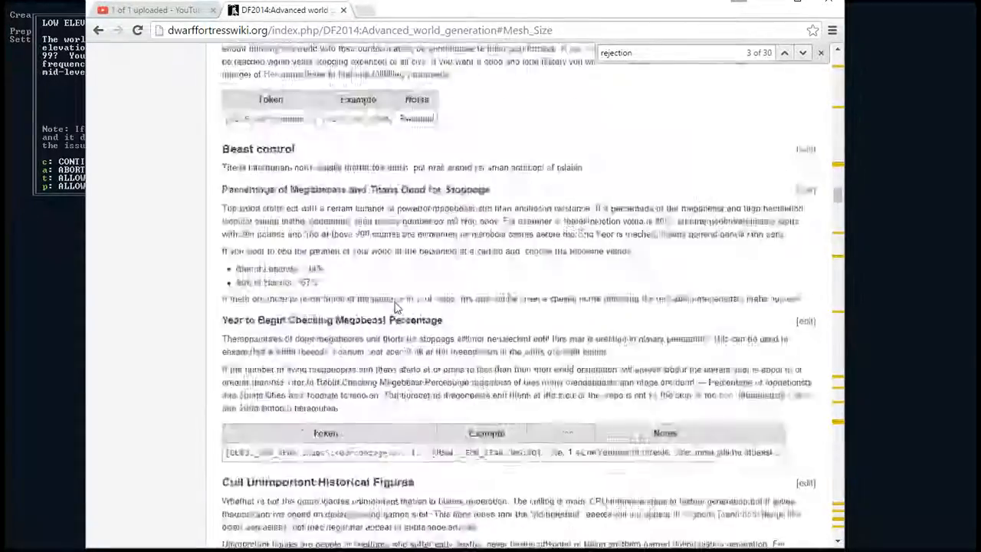
{"action": "scroll", "coordinate": [396, 306], "scroll_direction": "down", "scroll_amount": 20}
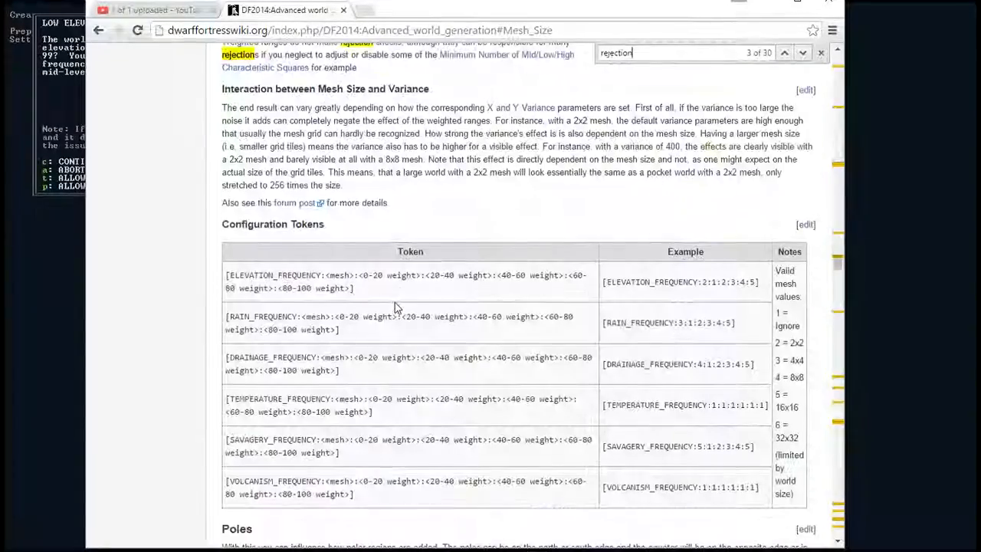
{"action": "scroll", "coordinate": [396, 307], "scroll_direction": "up", "scroll_amount": 3}
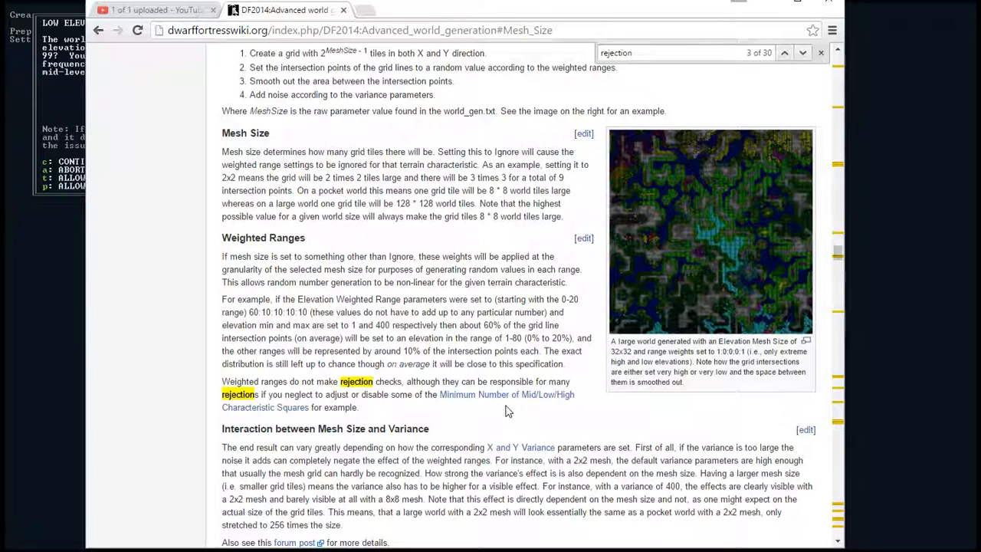
{"action": "scroll", "coordinate": [367, 414], "scroll_direction": "down", "scroll_amount": 2}
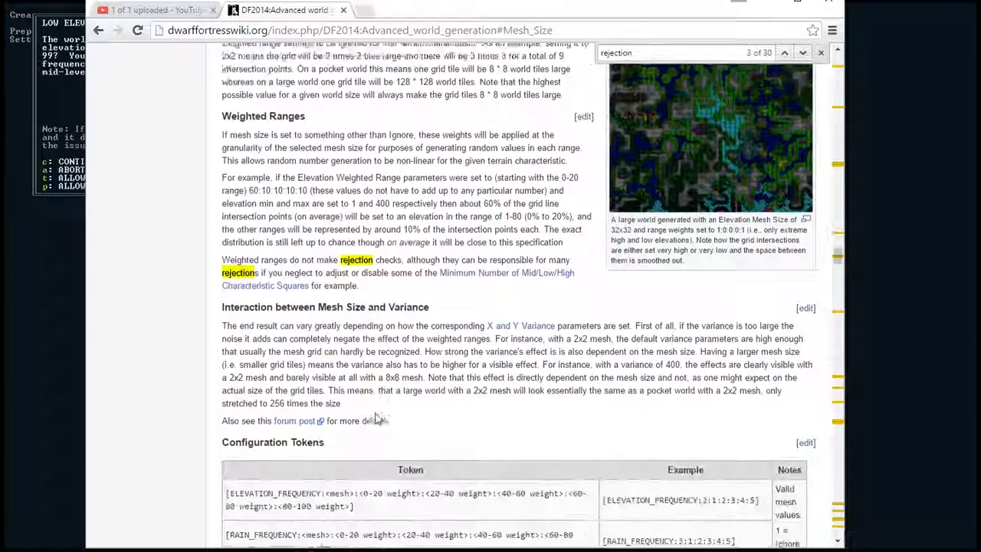
{"action": "scroll", "coordinate": [377, 414], "scroll_direction": "down", "scroll_amount": 7}
{"action": "scroll", "coordinate": [383, 403], "scroll_direction": "up", "scroll_amount": 3}
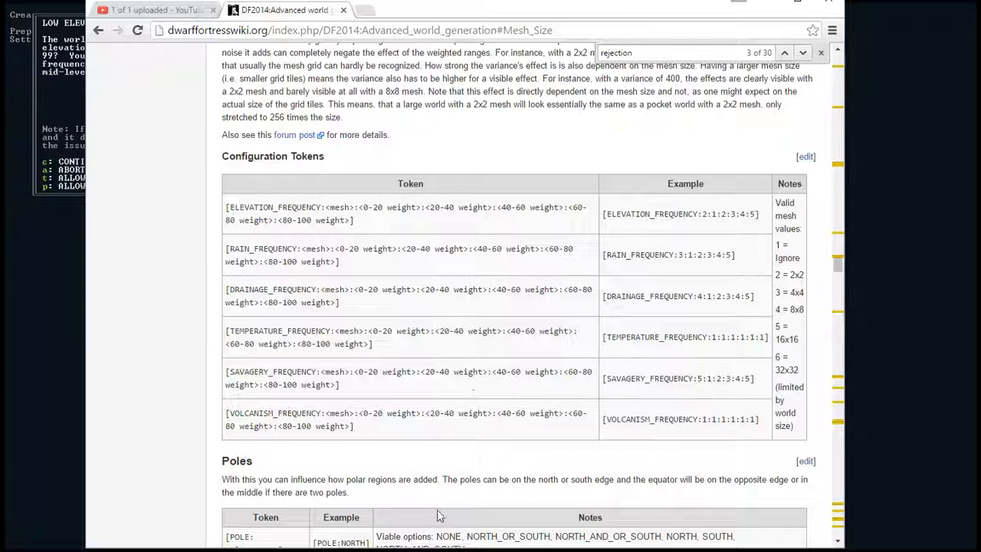
- Return to Dwarf Fortress, accept the generated world and open Legends mode for the region4 world
{"action": "key", "text": "alt+Tab"}
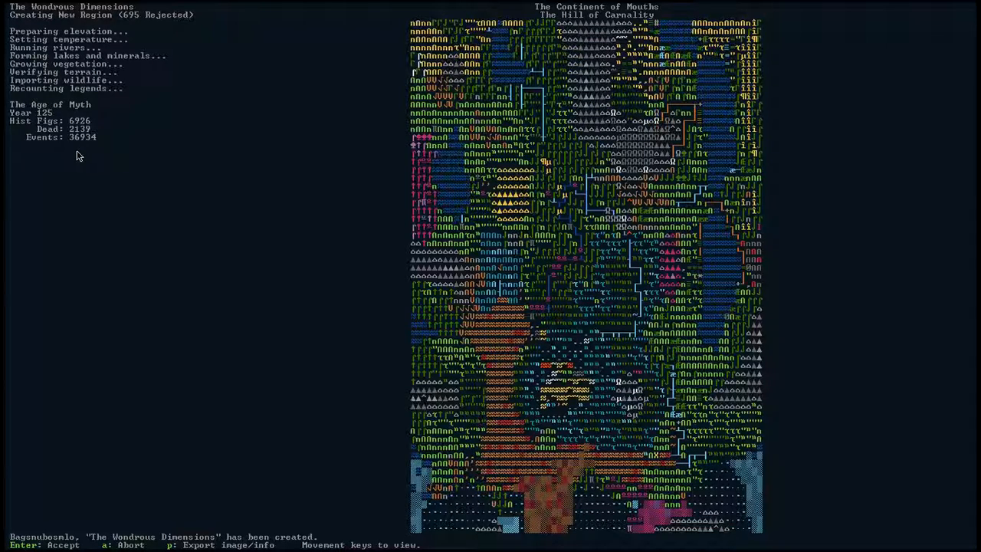
{"action": "key", "text": "Return"}
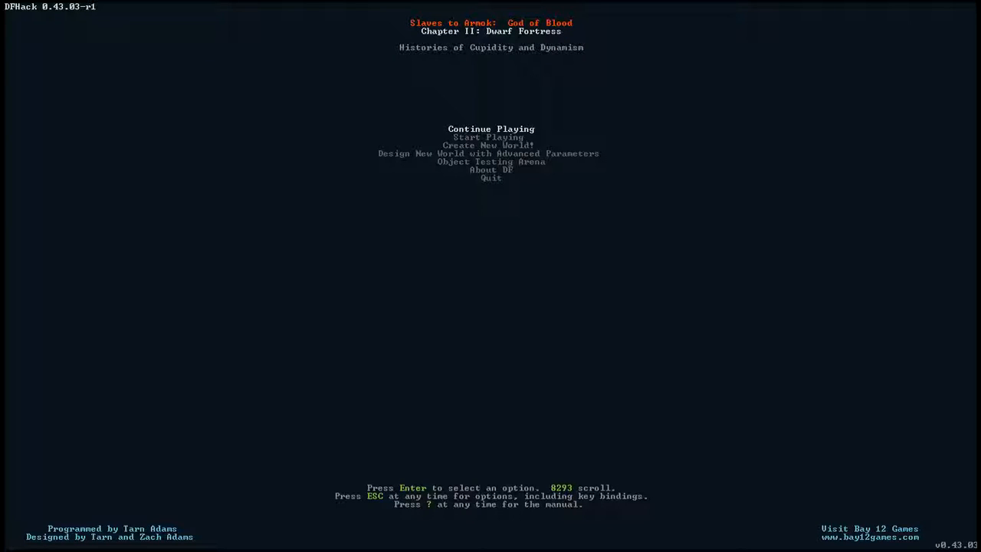
{"action": "key", "text": "Down"}
{"action": "key", "text": "Return"}
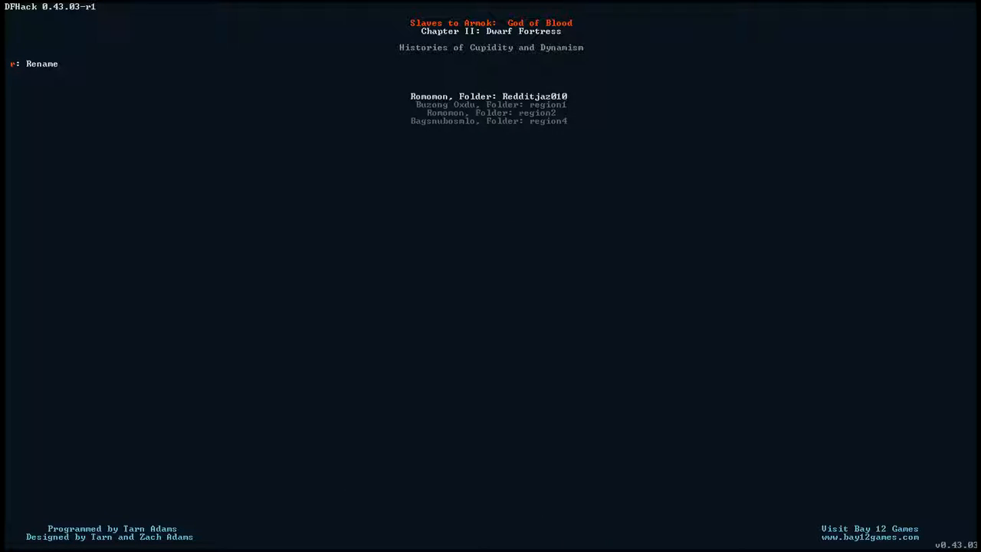
{"action": "key", "text": "Down"}
{"action": "key", "text": "Down"}
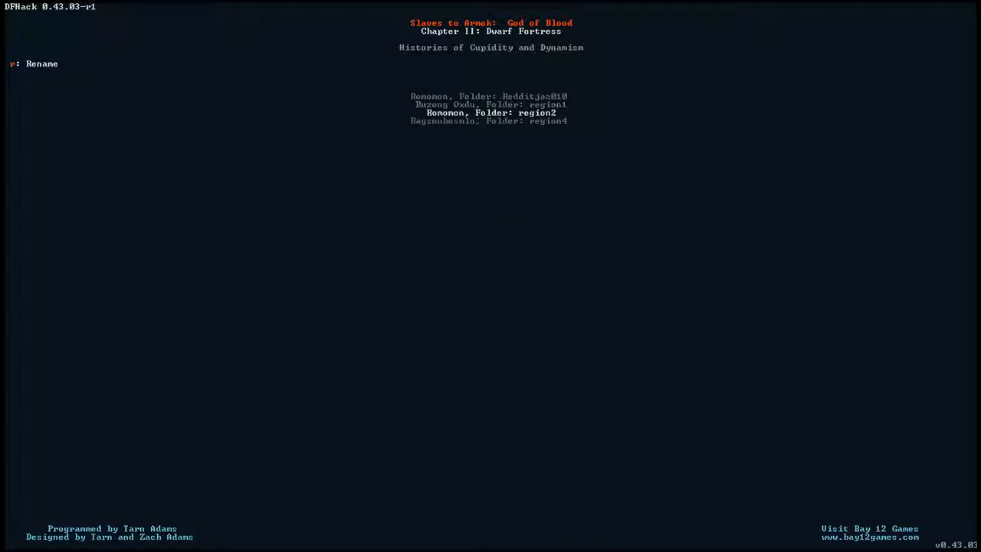
{"action": "key", "text": "Down"}
{"action": "key", "text": "Return"}
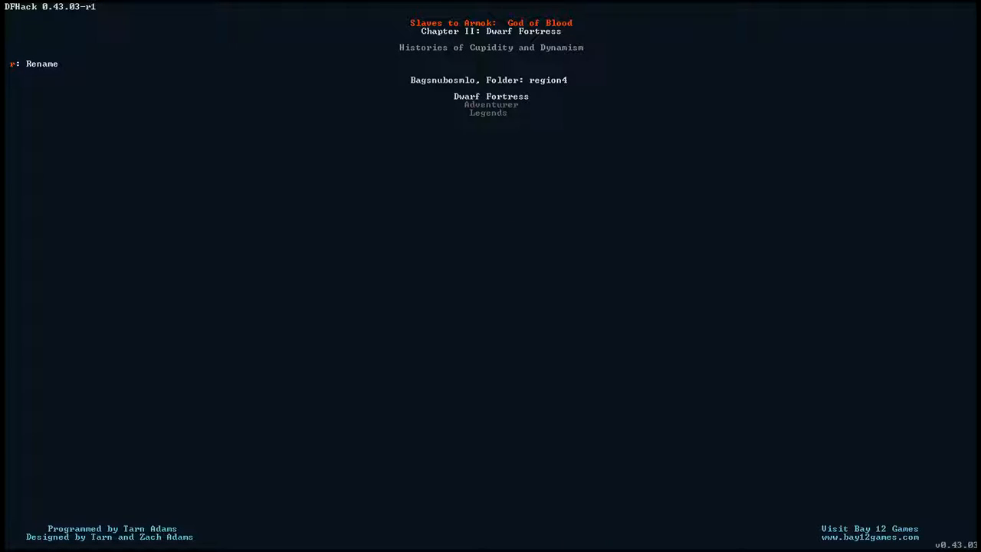
{"action": "key", "text": "Return"}
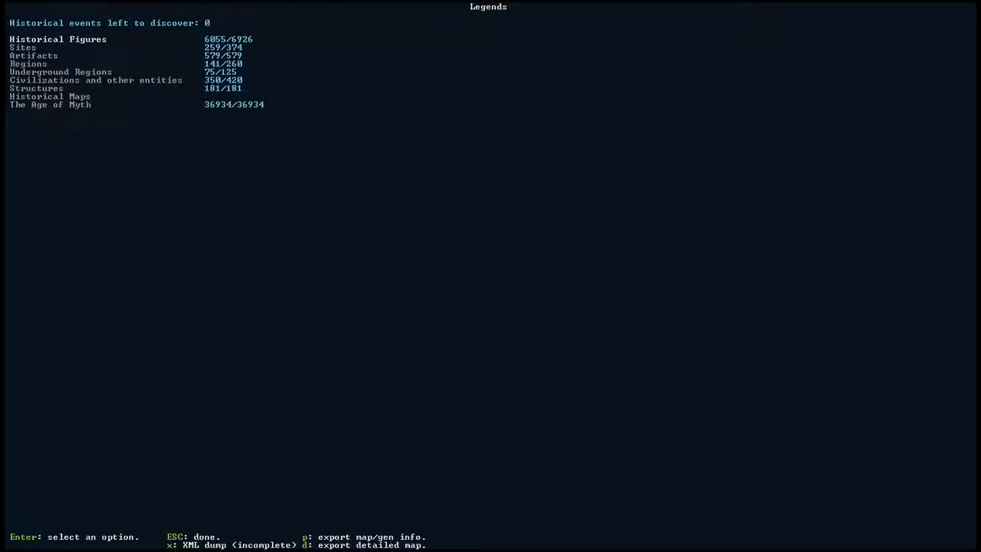
- Switch to File Explorer and go up from the init folder to the 43.03 game folder
{"action": "key", "text": "alt+Tab"}
{"action": "key", "text": "Tab"}
{"action": "key", "text": "Tab"}
{"action": "key", "text": "Tab"}
{"action": "key", "text": "Tab"}
{"action": "key", "text": "Tab"}
{"action": "key", "text": "Tab"}
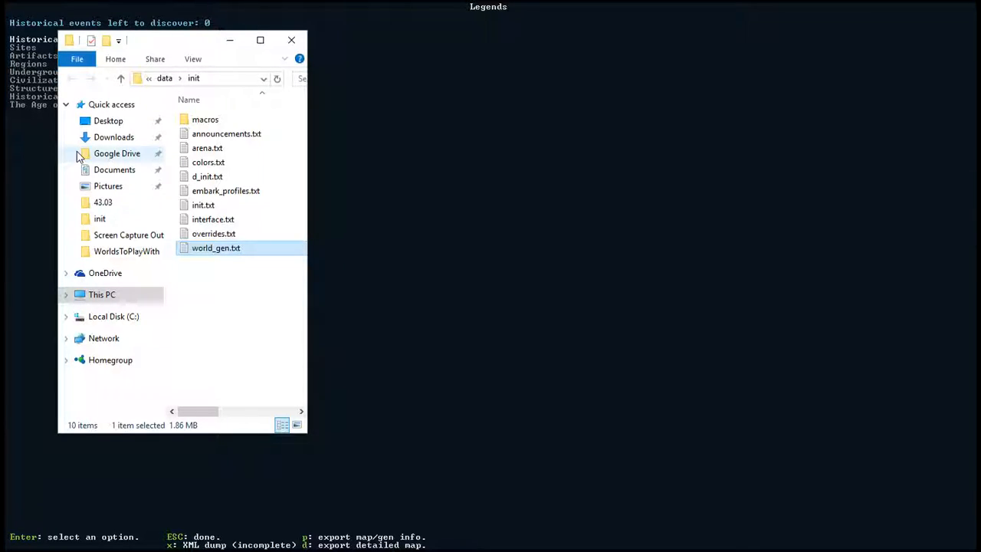
{"action": "left_click", "coordinate": [119, 81]}
{"action": "left_click", "coordinate": [119, 81]}
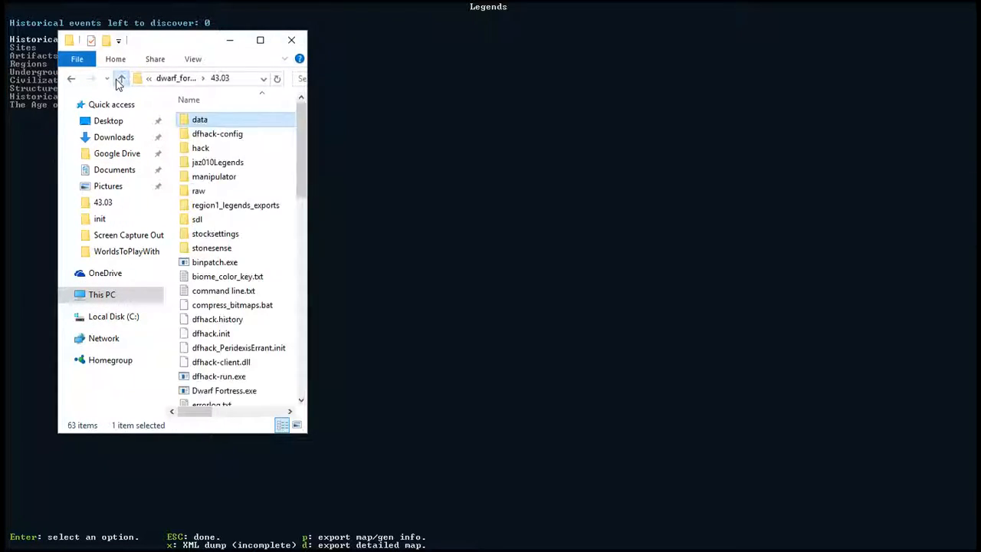
- Widen the folder window, then find and open the exported region4-world_gen_param.txt file
{"action": "left_click", "coordinate": [217, 319]}
{"action": "scroll", "coordinate": [217, 325], "scroll_direction": "down", "scroll_amount": 6}
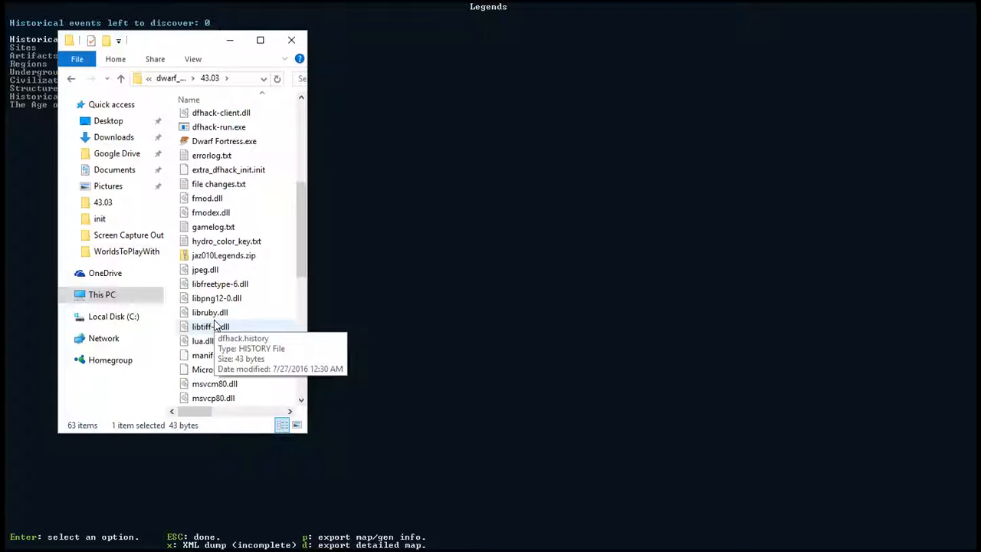
{"action": "scroll", "coordinate": [215, 325], "scroll_direction": "down", "scroll_amount": 4}
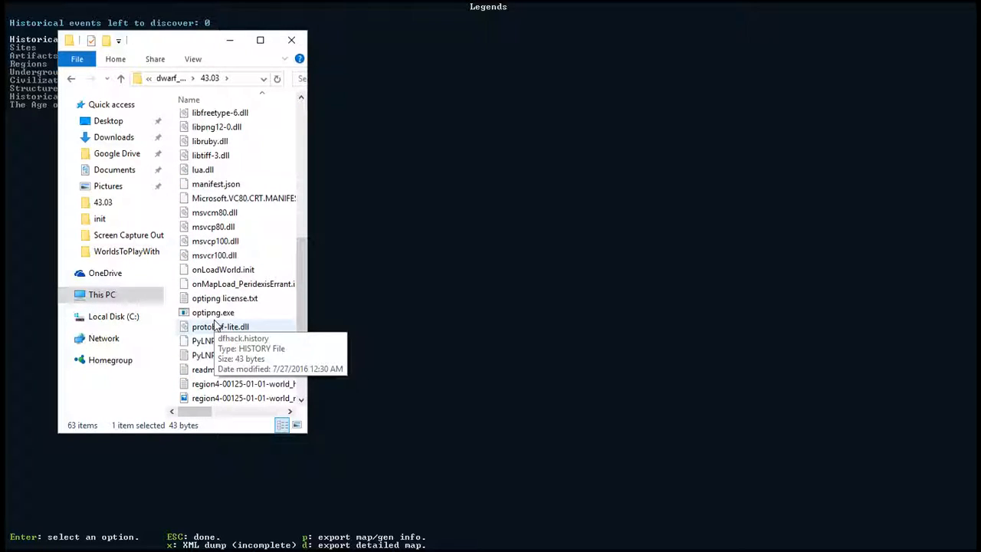
{"action": "left_click_drag", "start_coordinate": [306, 347], "coordinate": [493, 350]}
{"action": "left_click", "coordinate": [307, 385]}
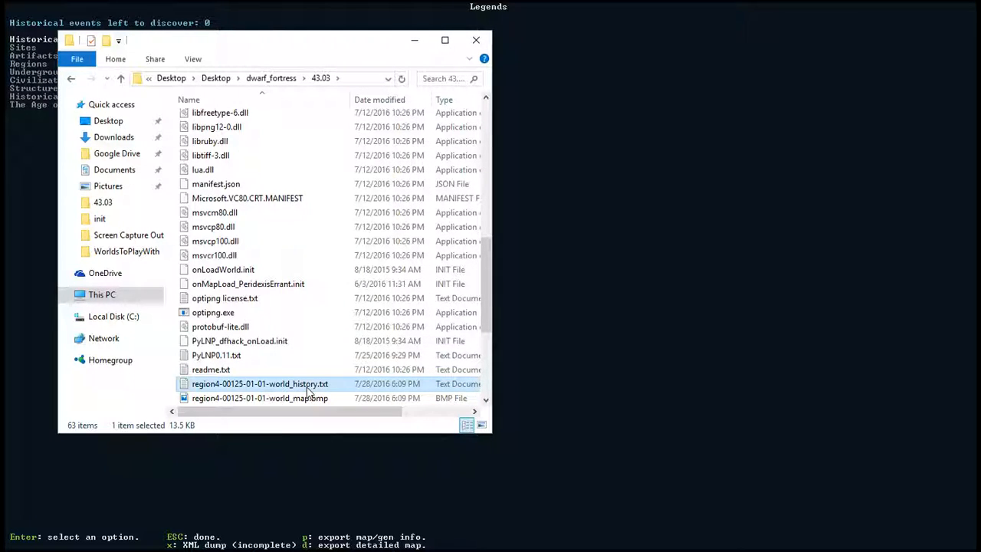
{"action": "scroll", "coordinate": [307, 391], "scroll_direction": "down", "scroll_amount": 1}
{"action": "left_click", "coordinate": [261, 385]}
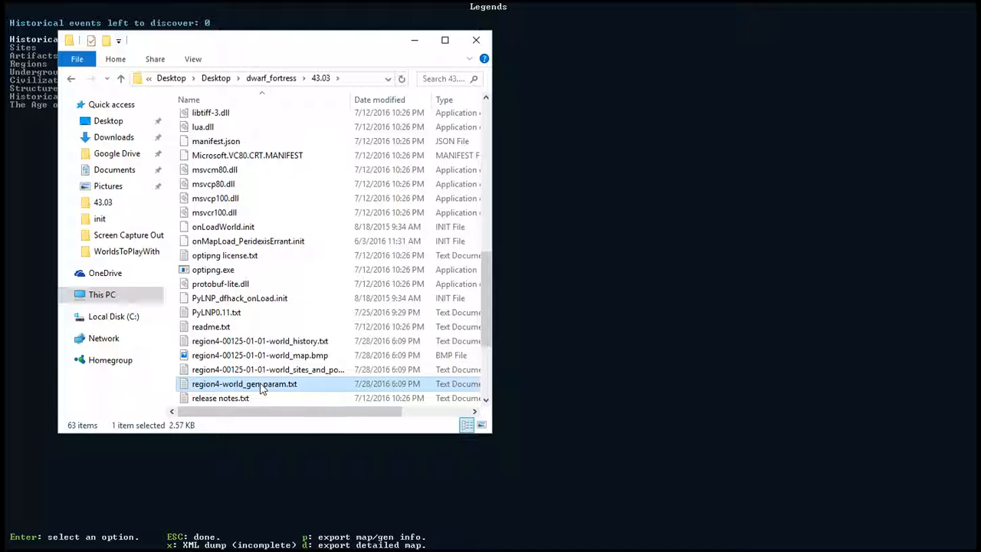
{"action": "double_click", "coordinate": [259, 384]}
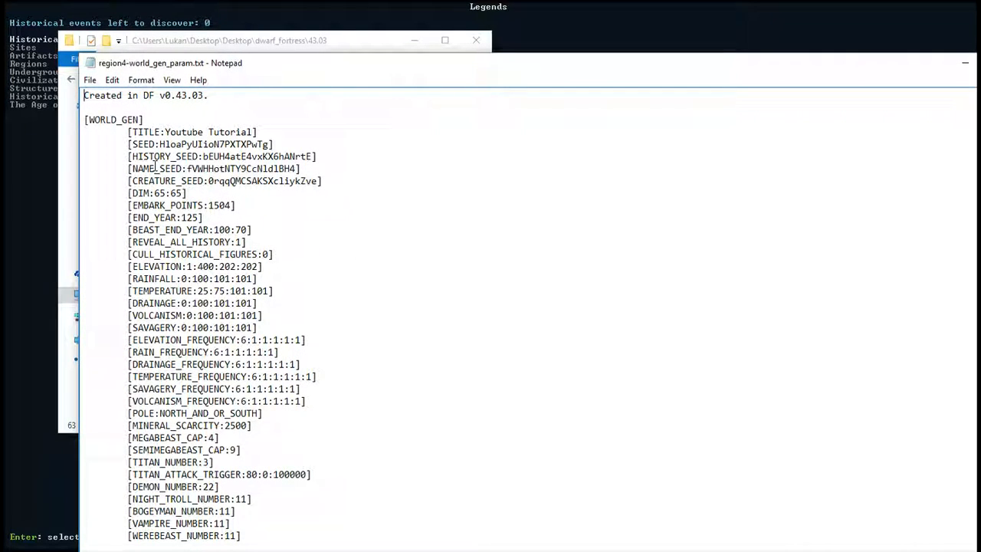
- Select the value of the SEED token in the world generation parameter file
{"action": "double_click", "coordinate": [161, 144]}
{"action": "left_click", "coordinate": [163, 144]}
{"action": "left_click_drag", "start_coordinate": [159, 144], "coordinate": [269, 140]}
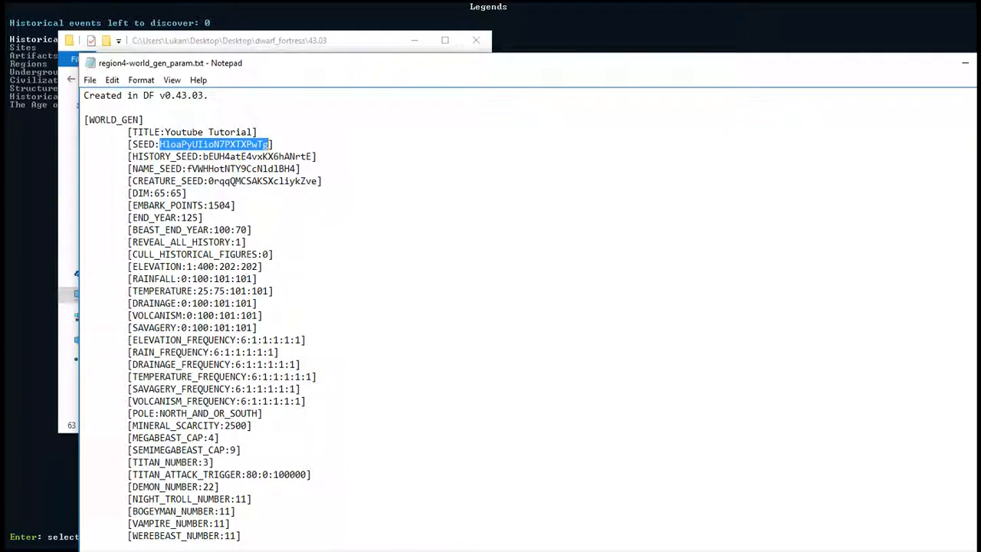
- Switch to PerfectWorldDF and enable the Main Seed in the map generation parameters, filling it with the copied SEED value
{"action": "key", "text": "alt+Tab"}
{"action": "scroll", "coordinate": [234, 174], "scroll_direction": "up", "scroll_amount": 3}
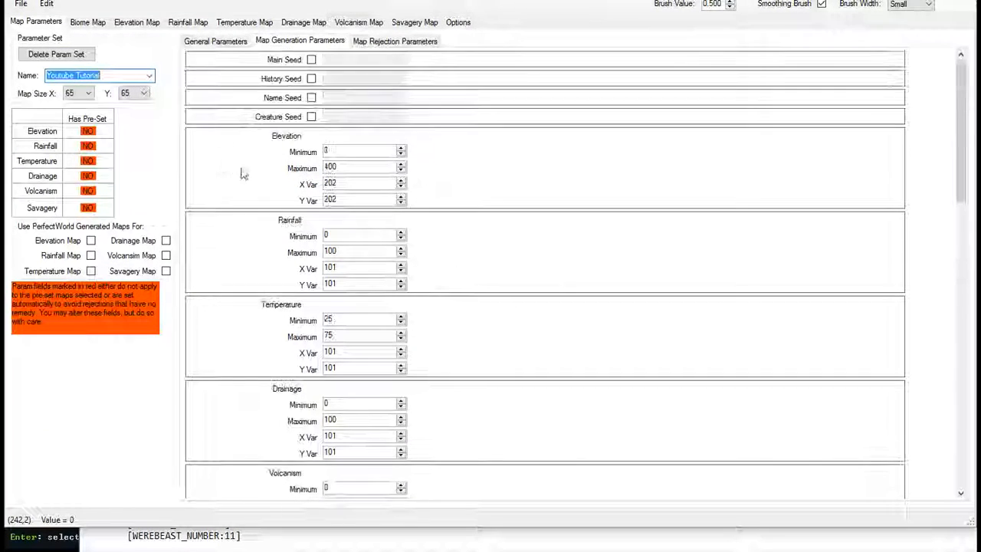
{"action": "left_click", "coordinate": [311, 59]}
{"action": "left_click", "coordinate": [338, 59]}
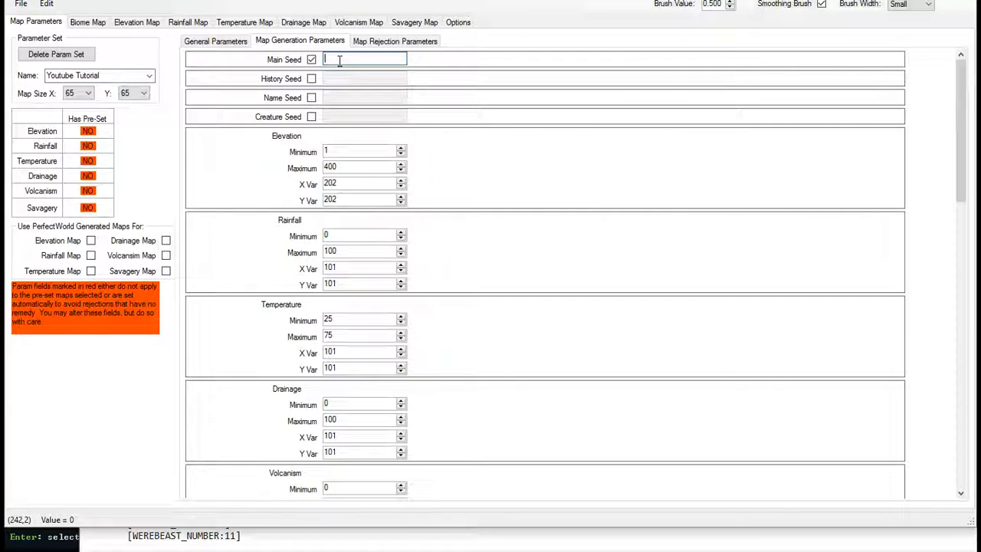
{"action": "type", "text": "HoaPyUlioN7PXTXPwTg"}
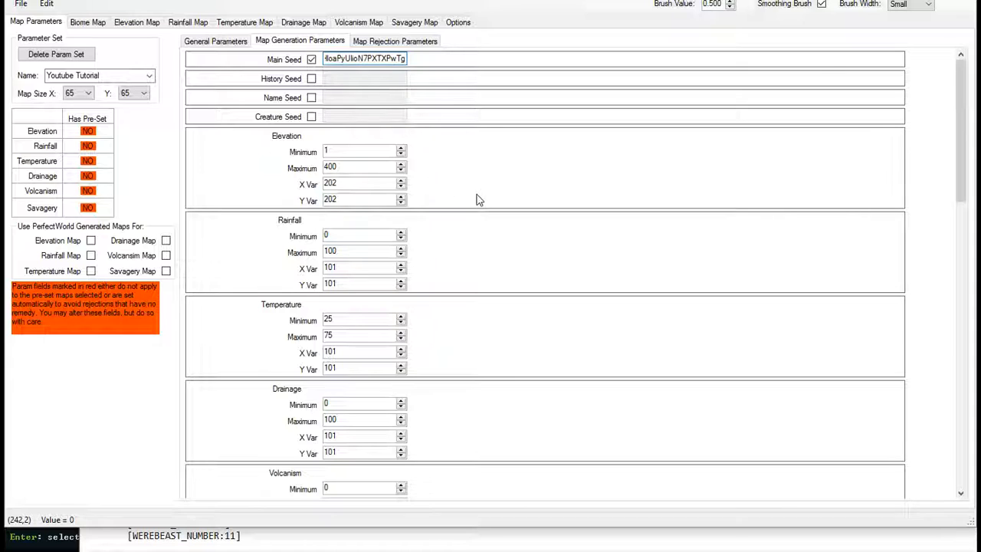
- Set the Volcanism weighted ranges to 60 for 0-20 and 10 for each of 20-40, 40-60, 60-80 and 80-100
{"action": "scroll", "coordinate": [484, 201], "scroll_direction": "down", "scroll_amount": 15}
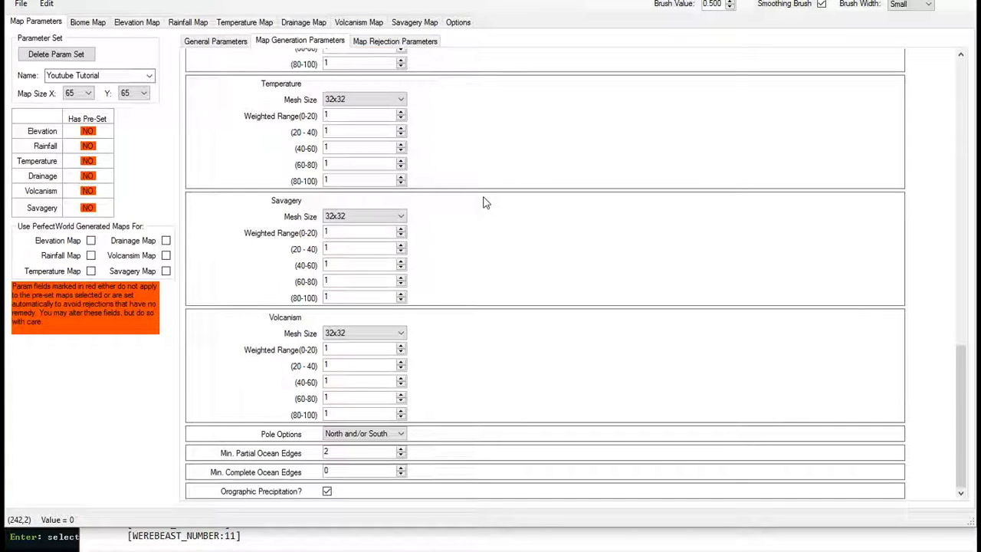
{"action": "double_click", "coordinate": [327, 348]}
{"action": "type", "text": "60"}
{"action": "key", "text": "Tab"}
{"action": "type", "text": "40"}
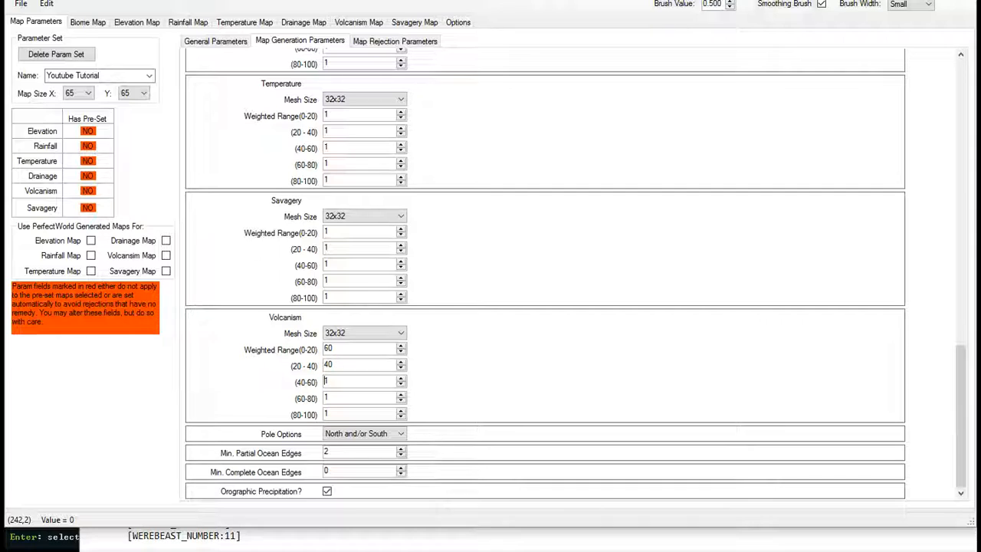
{"action": "key", "text": "BackSpace"}
{"action": "key", "text": "BackSpace"}
{"action": "type", "text": "10"}
{"action": "key", "text": "Tab"}
{"action": "type", "text": "10"}
{"action": "key", "text": "Delete"}
{"action": "key", "text": "Tab"}
{"action": "type", "text": "10"}
{"action": "key", "text": "Tab"}
{"action": "type", "text": "10"}
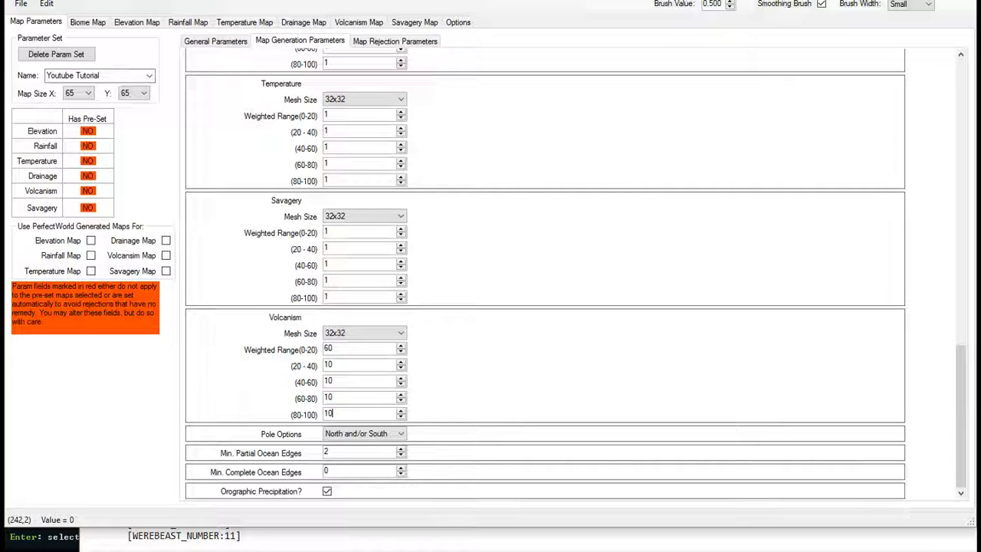
- Export the modified parameters to the world_gen file and dismiss the export message
{"action": "left_click", "coordinate": [21, 5]}
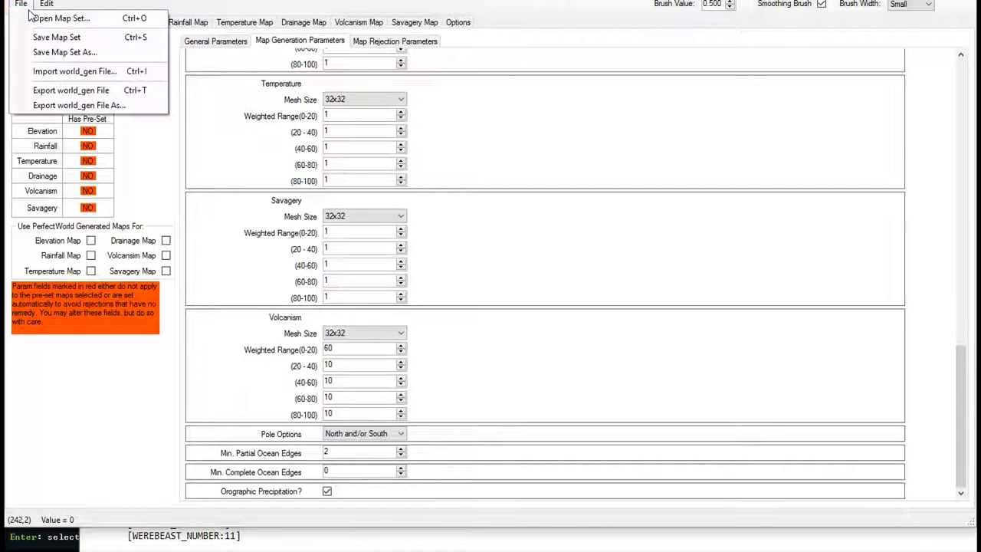
{"action": "left_click", "coordinate": [64, 1]}
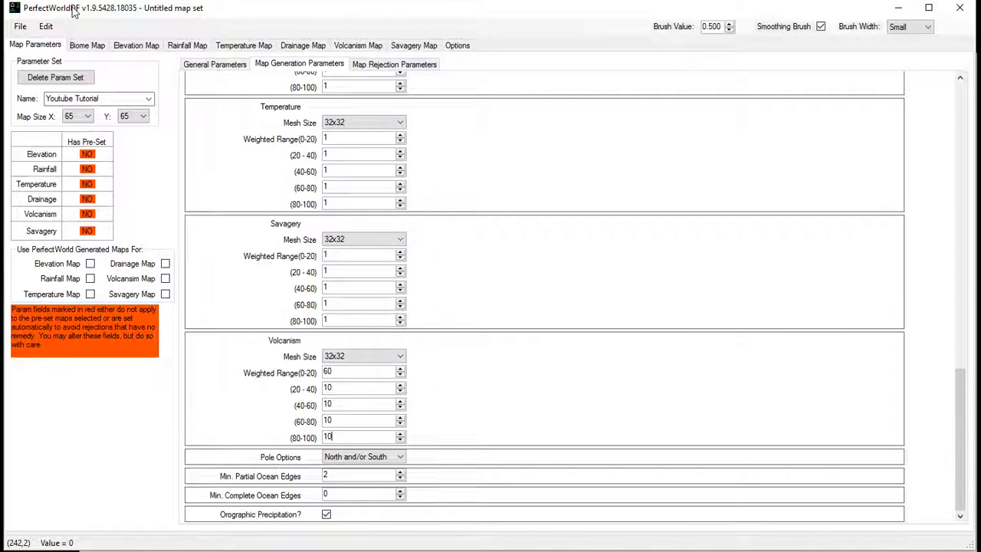
{"action": "left_click", "coordinate": [20, 26]}
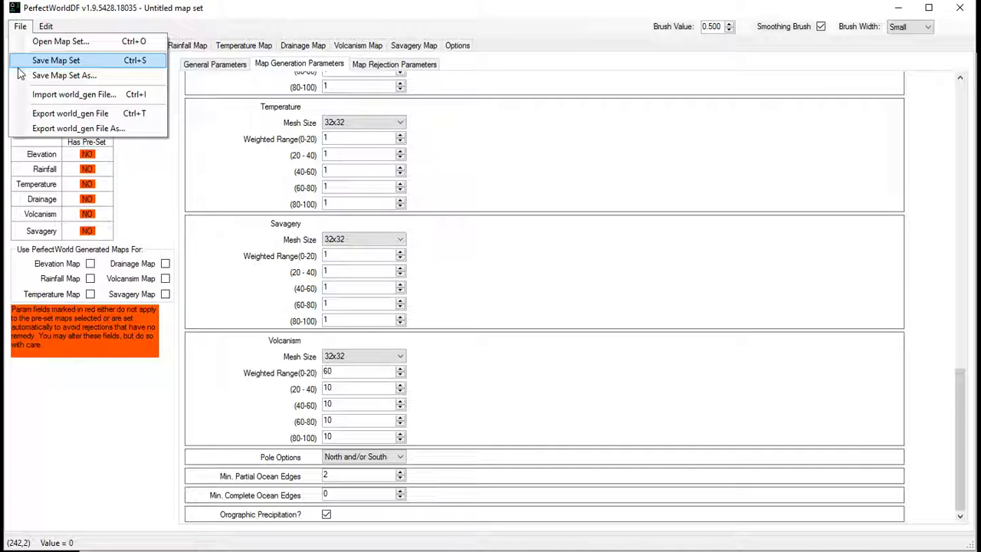
{"action": "left_click", "coordinate": [38, 113]}
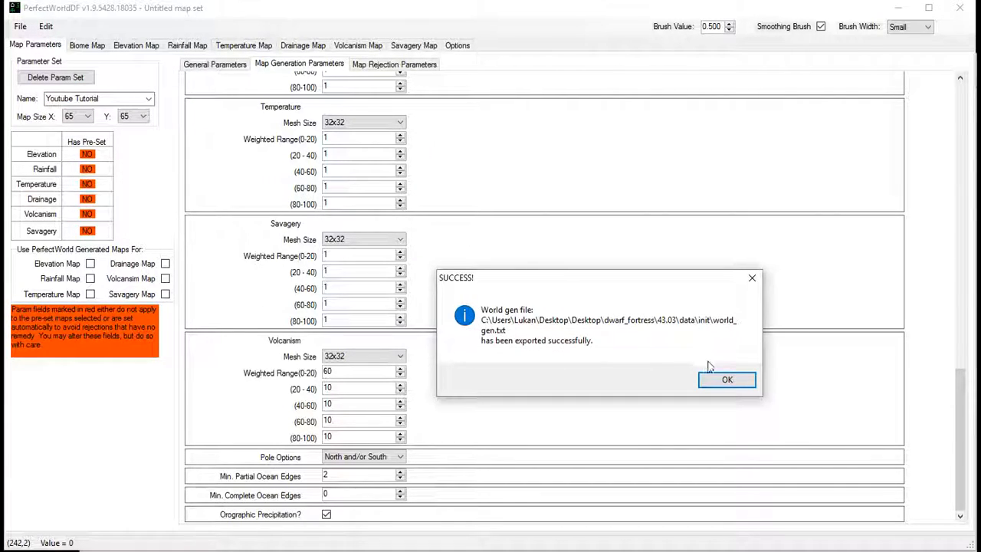
{"action": "left_click", "coordinate": [720, 374]}
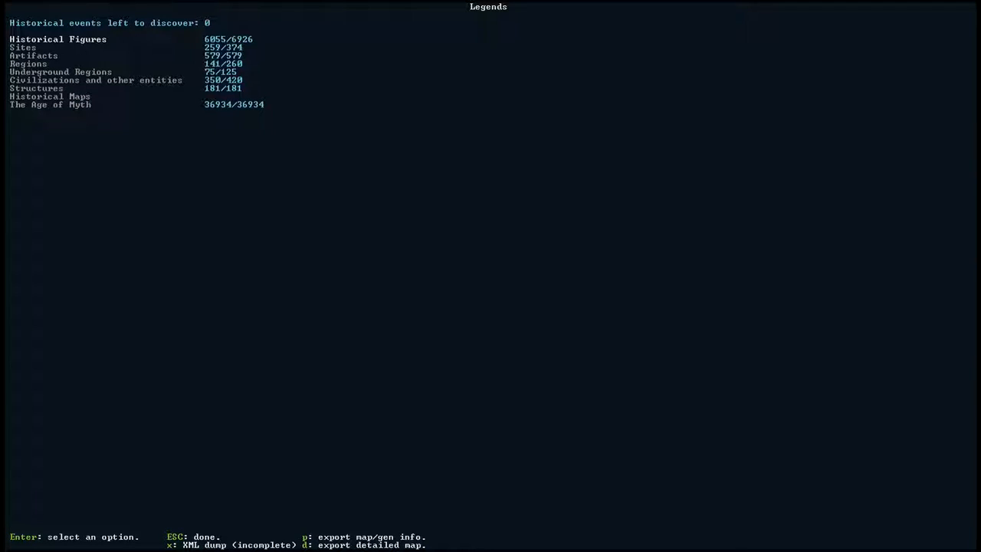
- In Dwarf Fortress, leave Legends mode and open Design New World with Advanced Parameters
{"action": "key", "text": "Escape"}
{"action": "key", "text": "Down"}
{"action": "key", "text": "Down"}
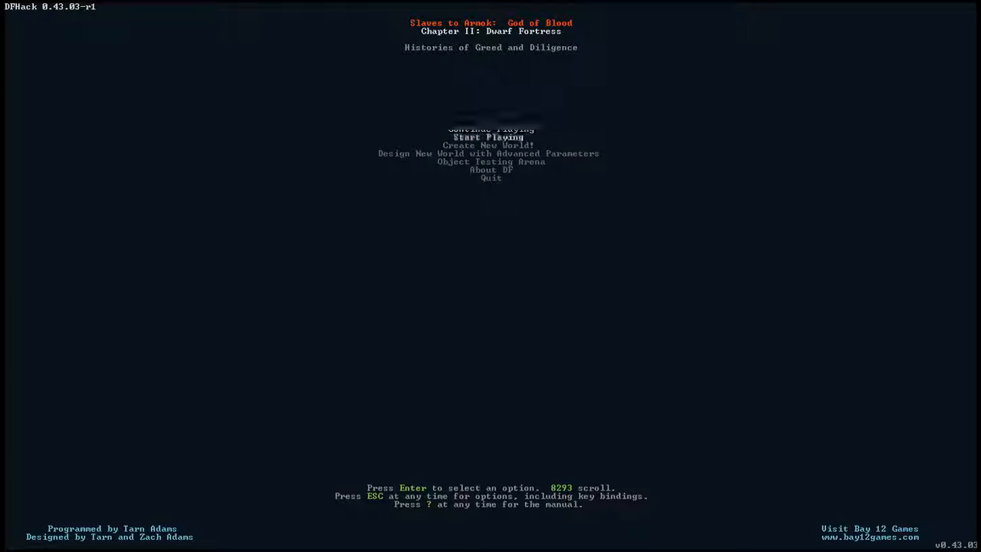
{"action": "key", "text": "Return"}
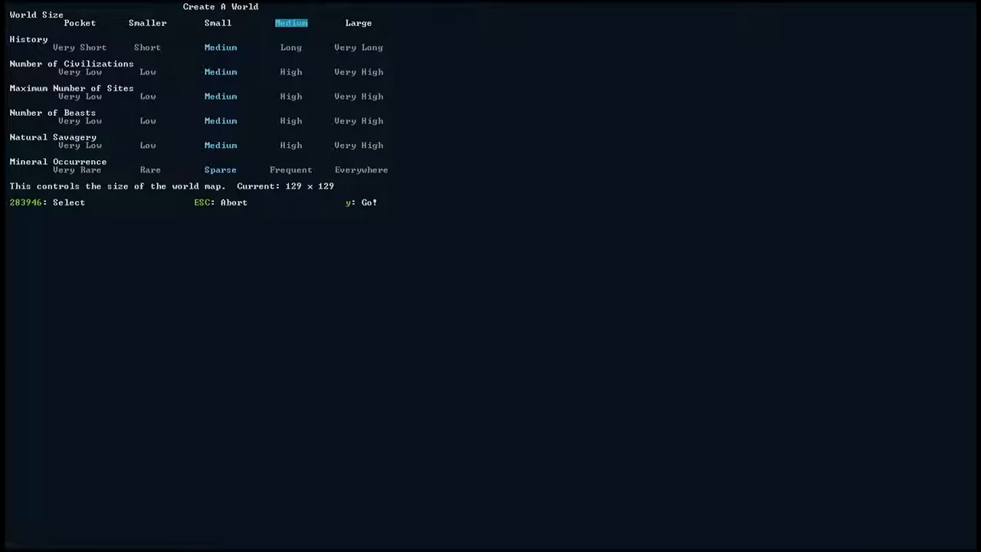
{"action": "key", "text": "Escape"}
{"action": "key", "text": "Down"}
{"action": "key", "text": "Down"}
{"action": "key", "text": "Down"}
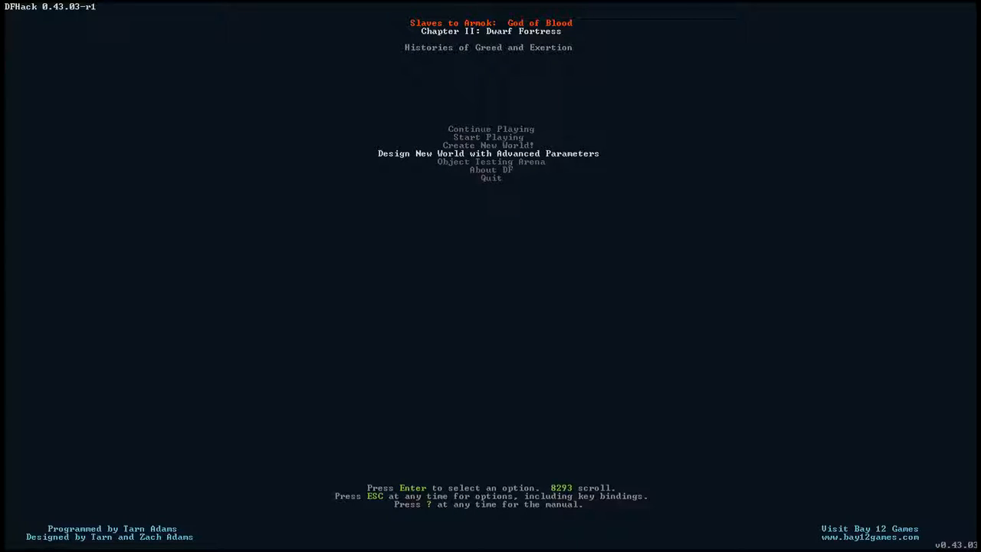
{"action": "key", "text": "Return"}
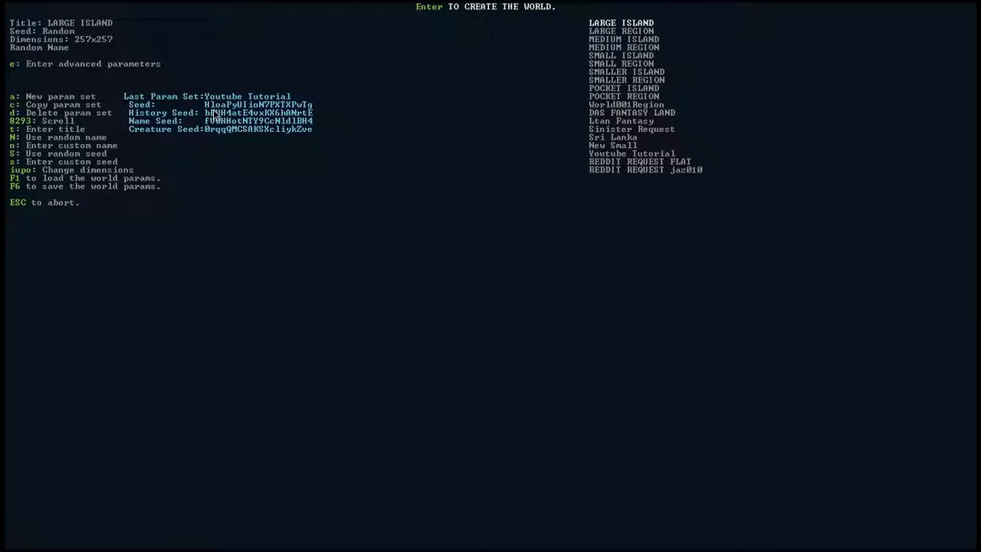
- Generate a world from the Youtube Tutorial parameter set, continuing through the low and high elevation rejections, and accept it
{"action": "key", "text": "Up"}
{"action": "key", "text": "Up"}
{"action": "key", "text": "Up"}
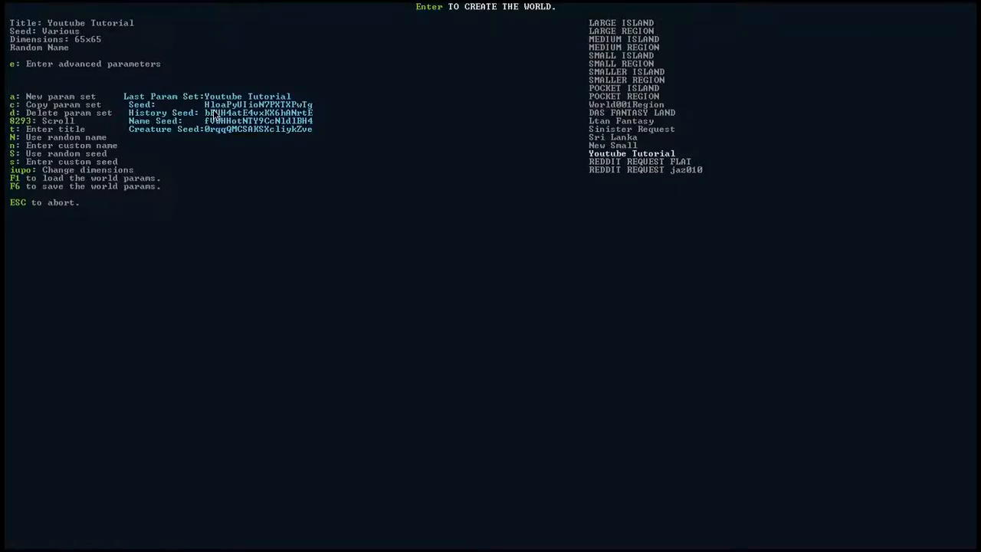
{"action": "key", "text": "Return"}
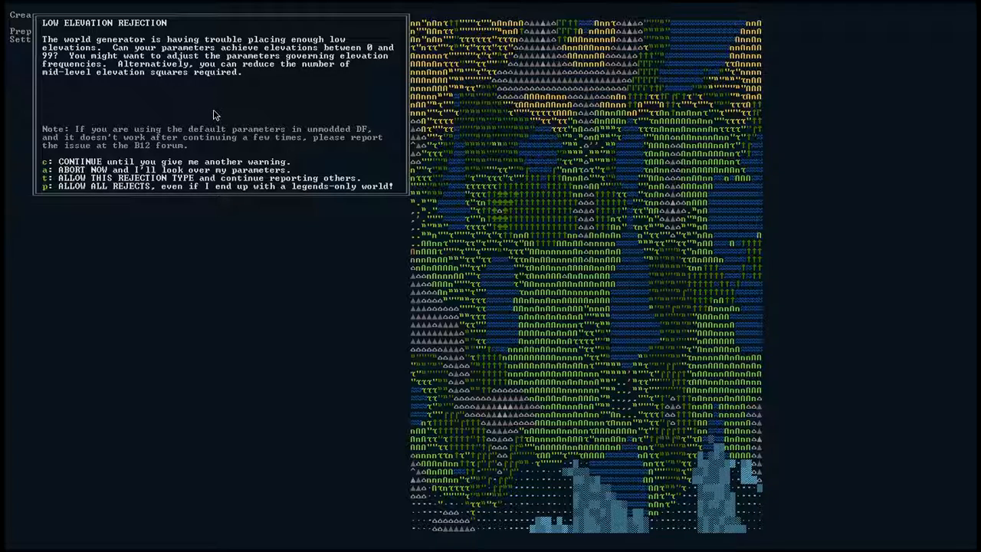
{"action": "key", "text": "c"}
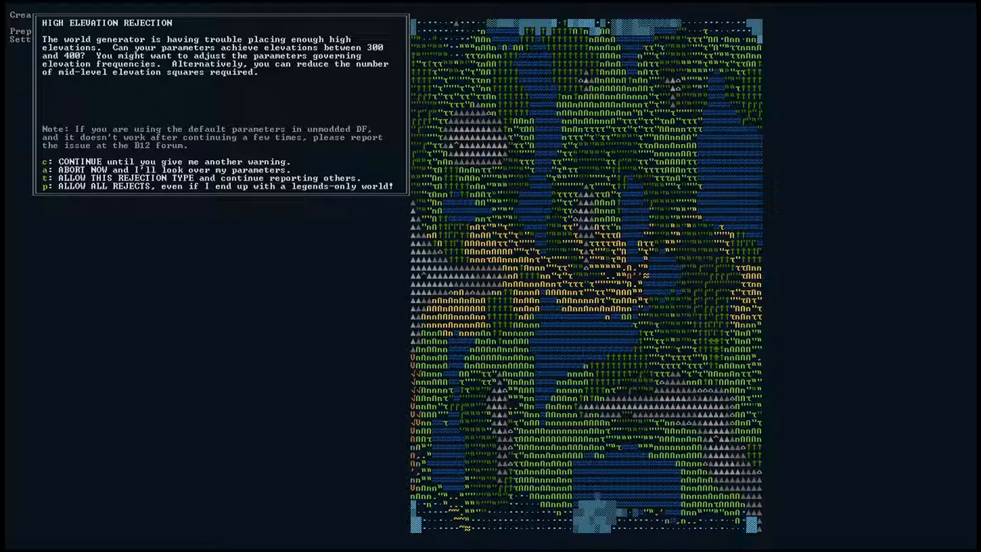
{"action": "key", "text": "c"}
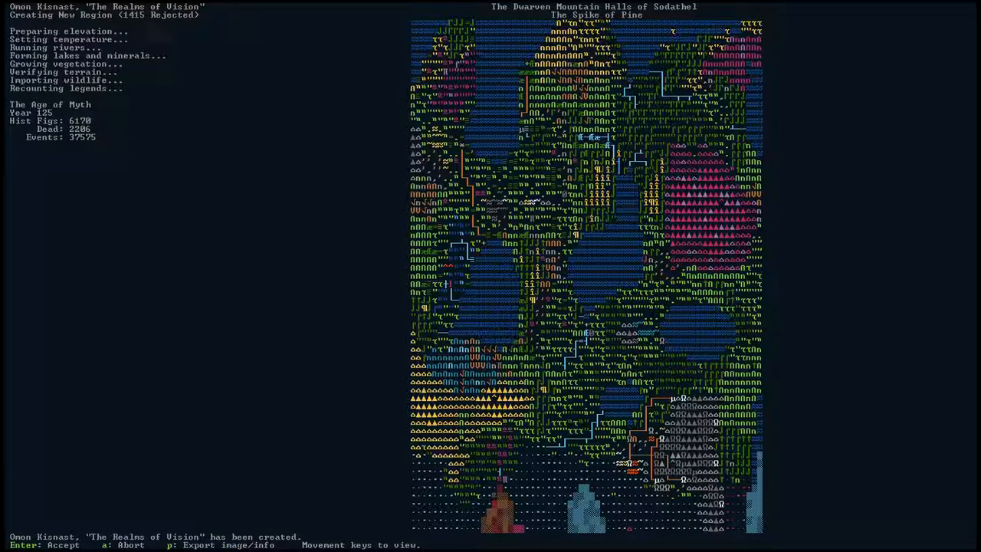
{"action": "key", "text": "Return"}
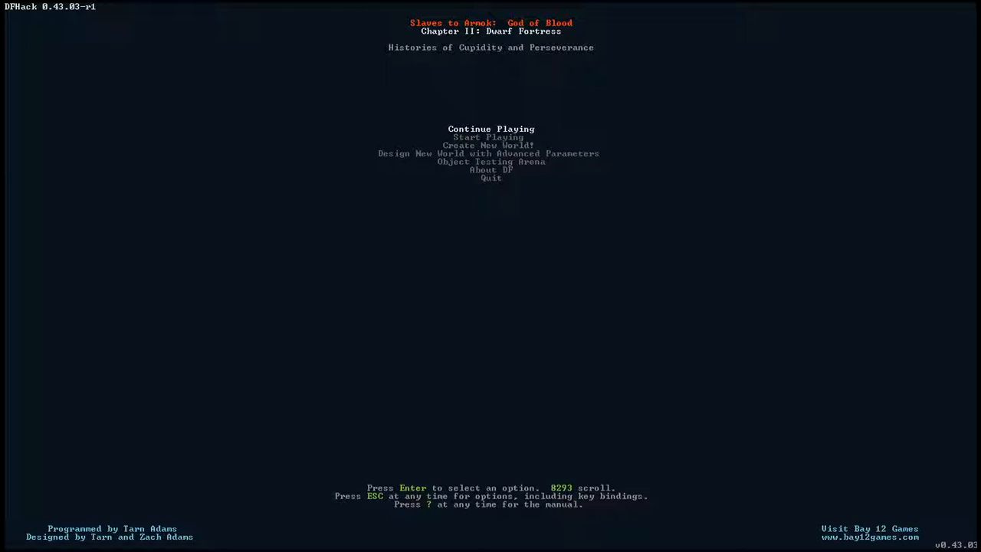
{"action": "key", "text": "Down"}
{"action": "key", "text": "Down"}
{"action": "key", "text": "Return"}
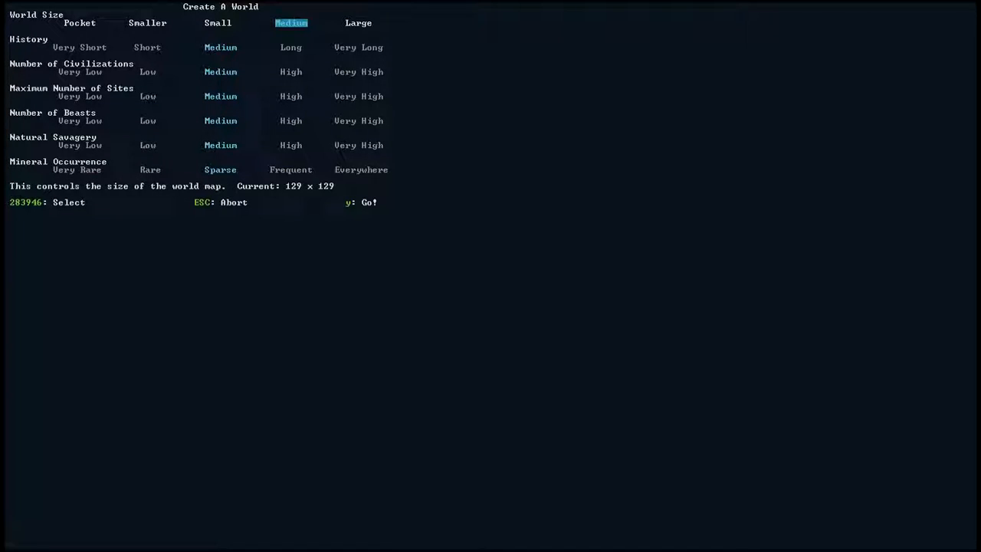
{"action": "key", "text": "Escape"}
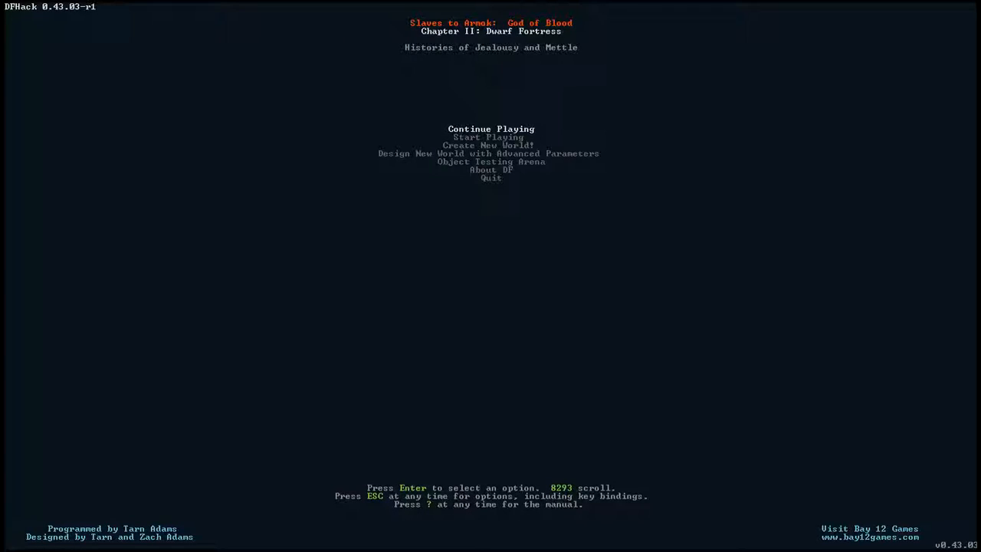
- Start playing the existing world in folder region4 in Legends mode
{"action": "key", "text": "Down"}
{"action": "key", "text": "Down"}
{"action": "key", "text": "Down"}
{"action": "key", "text": "Up"}
{"action": "key", "text": "Up"}
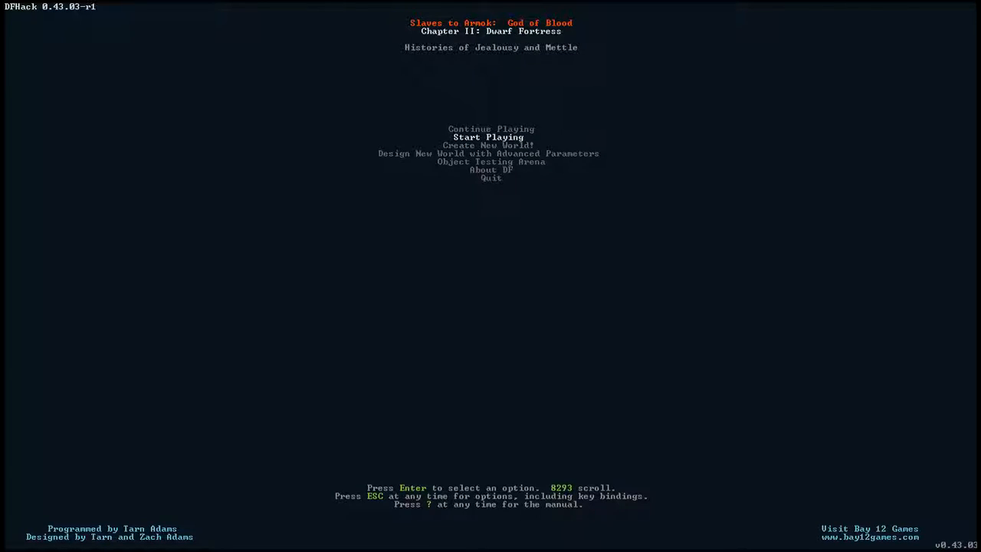
{"action": "key", "text": "Return"}
{"action": "key", "text": "Down"}
{"action": "key", "text": "Down"}
{"action": "key", "text": "Down"}
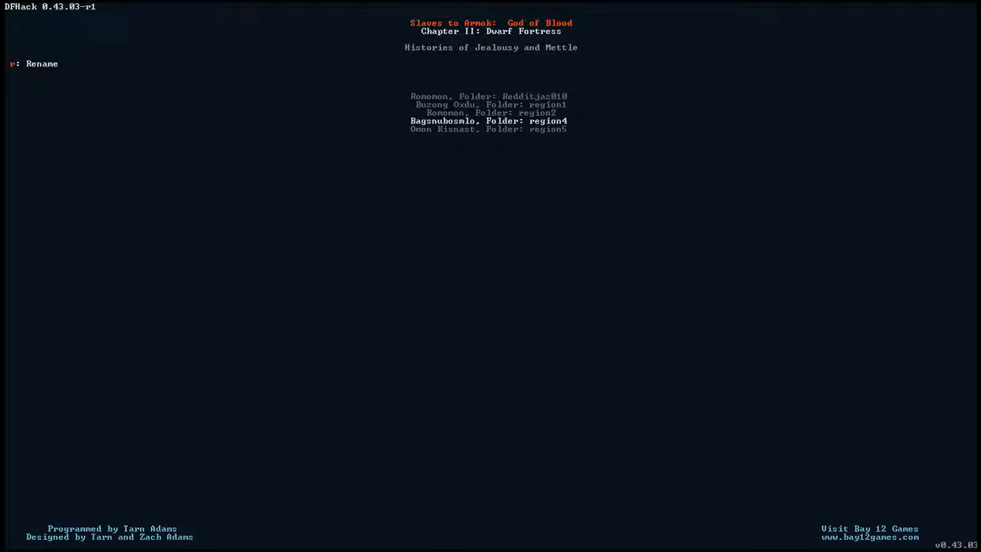
{"action": "key", "text": "Return"}
{"action": "key", "text": "Return"}
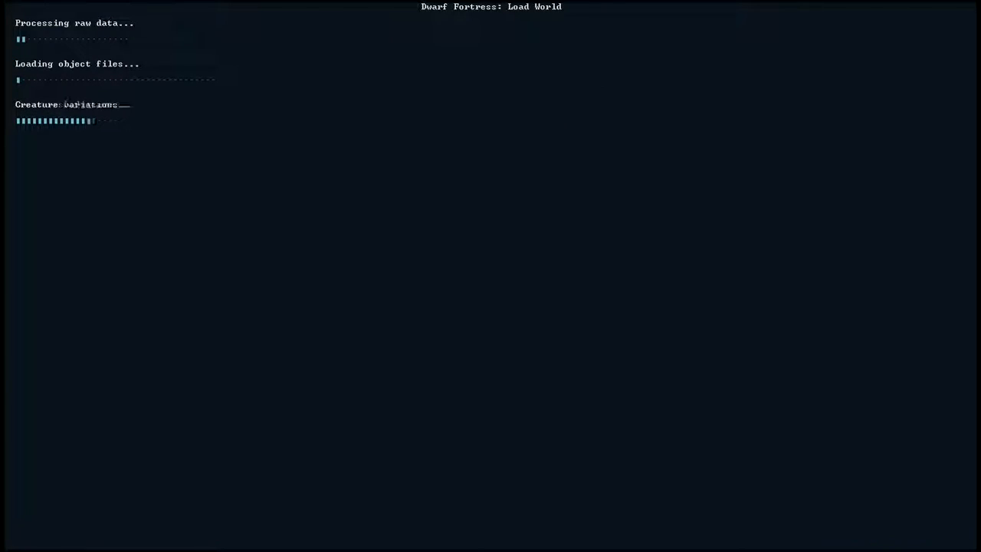
- Switch to the DFHack console and run exportlegends all for the region4 world
{"action": "key", "text": "alt+Tab"}
{"action": "key", "text": "alt+Tab"}
{"action": "key", "text": "alt+shift+Tab"}
{"action": "key", "text": "alt+shift+Tab"}
{"action": "key", "text": "alt+shift+Tab"}
{"action": "key", "text": "alt+shift+Tab"}
{"action": "key", "text": "alt+shift+Tab"}
{"action": "key", "text": "alt+shift+Tab"}
{"action": "key", "text": "alt+shift+Tab"}
{"action": "key", "text": "alt+shift+Tab"}
{"action": "key", "text": "alt+shift+Tab"}
{"action": "key", "text": "alt+shift+Tab"}
{"action": "key", "text": "alt+shift+Tab"}
{"action": "key", "text": "alt+shift+Tab"}
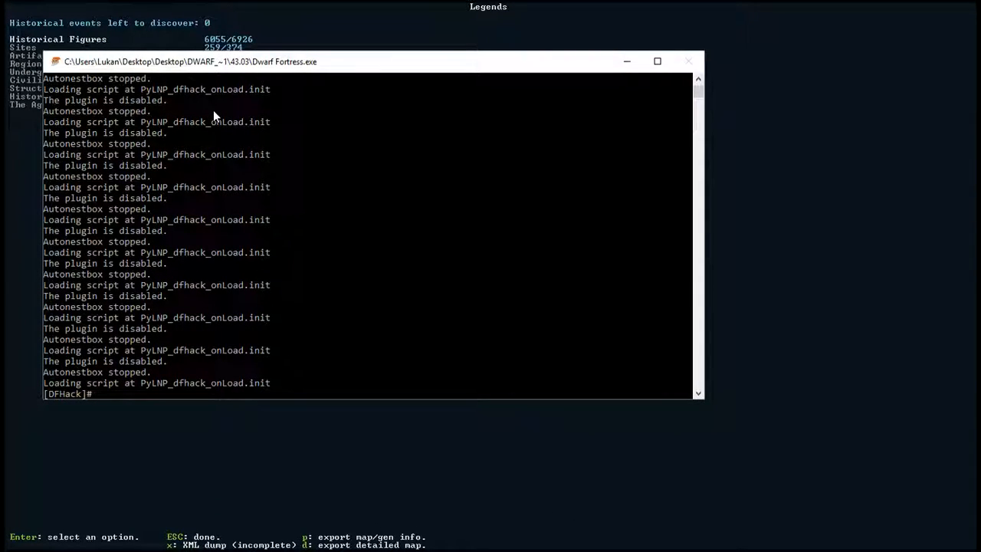
{"action": "type", "text": "exportlegee"}
{"action": "key", "text": "BackSpace"}
{"action": "type", "text": "nds all"}
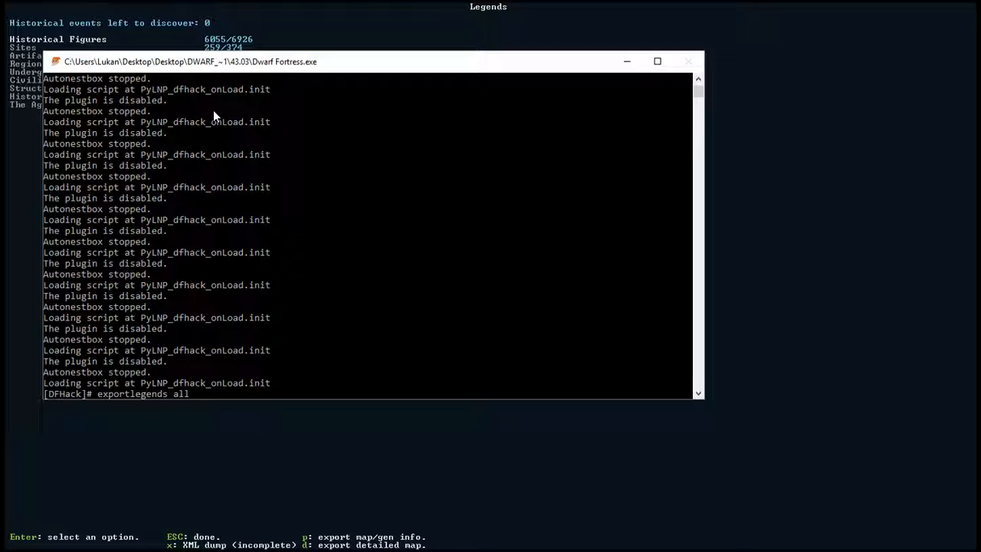
{"action": "key", "text": "Return"}
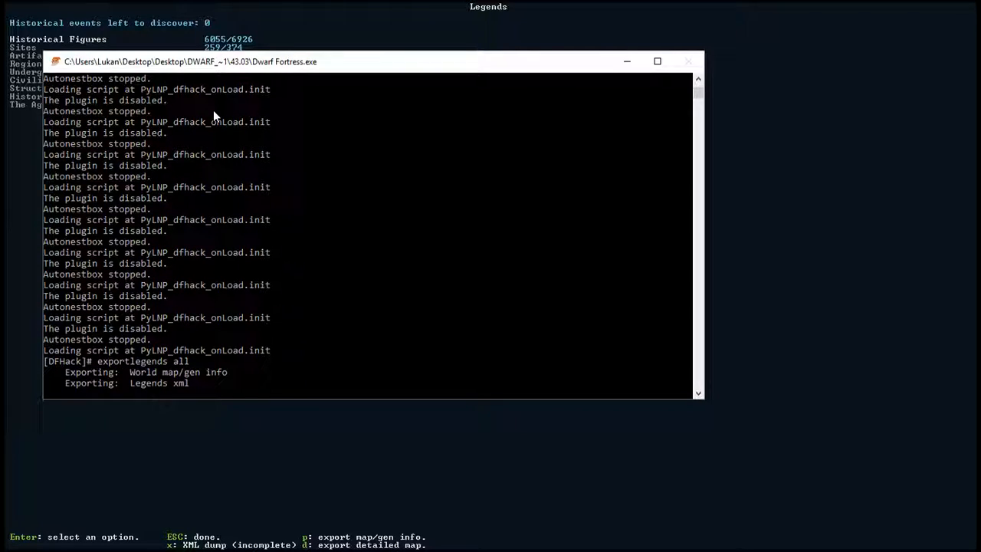
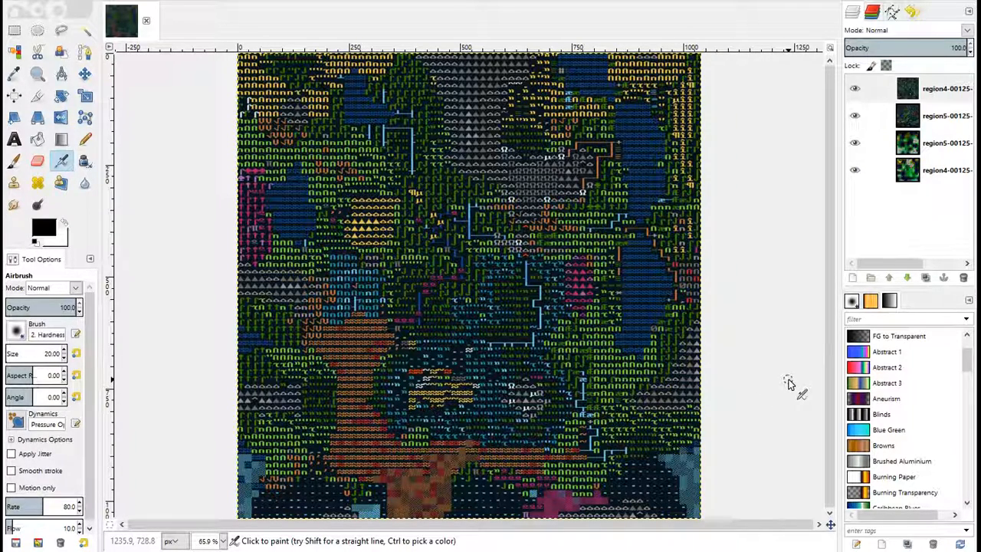
- Hide the region4 and region5 detailed map layers and compare the two world maps by toggling the region5 world map's visibility
{"action": "left_click", "coordinate": [854, 90]}
{"action": "left_click", "coordinate": [854, 115]}
{"action": "left_click", "coordinate": [856, 93]}
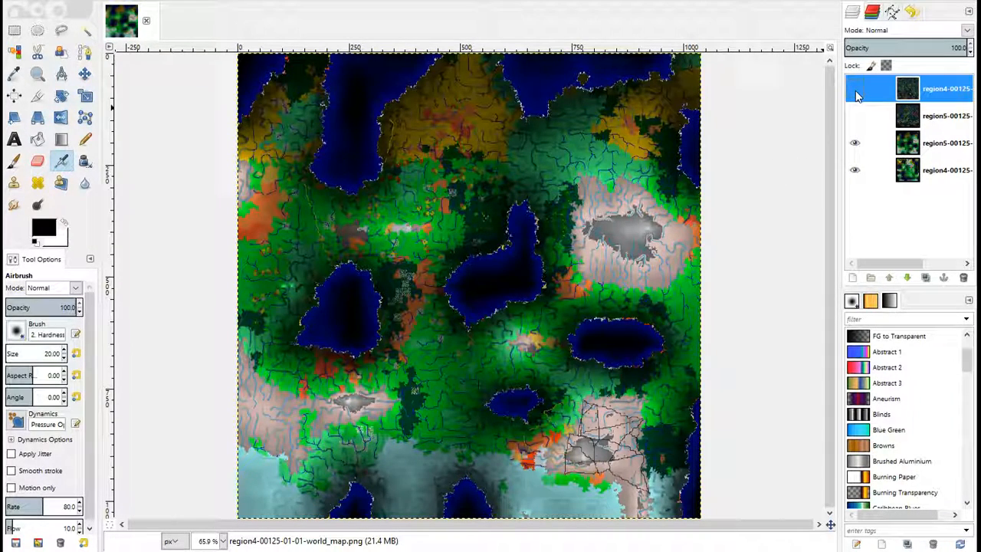
{"action": "left_click", "coordinate": [855, 144]}
{"action": "left_click", "coordinate": [855, 144]}
{"action": "left_click", "coordinate": [855, 144]}
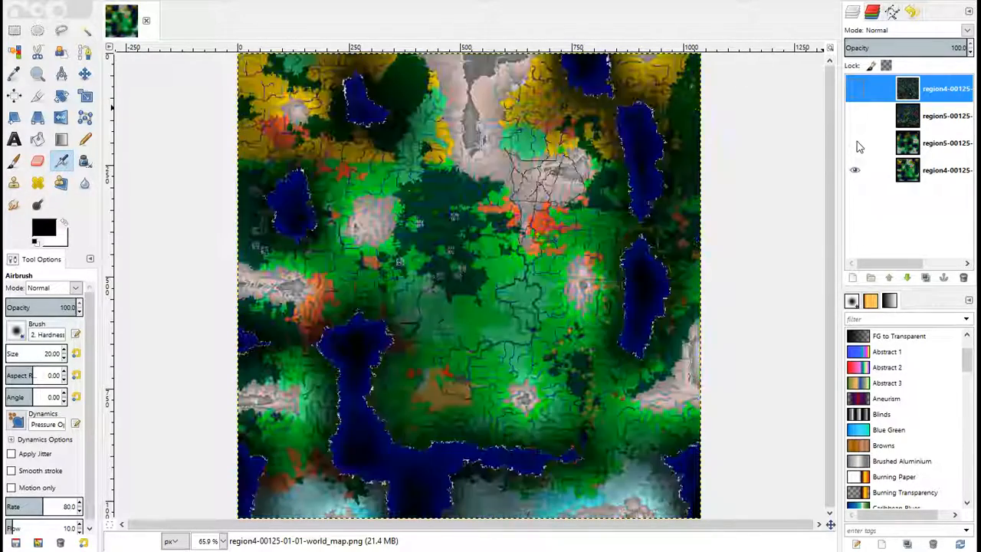
{"action": "left_click", "coordinate": [855, 144]}
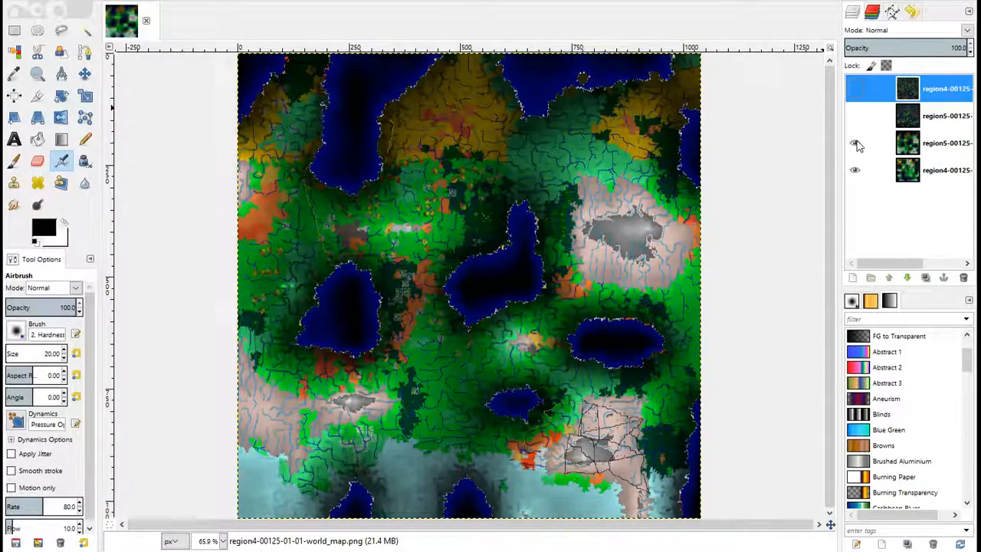
{"action": "left_click", "coordinate": [855, 144]}
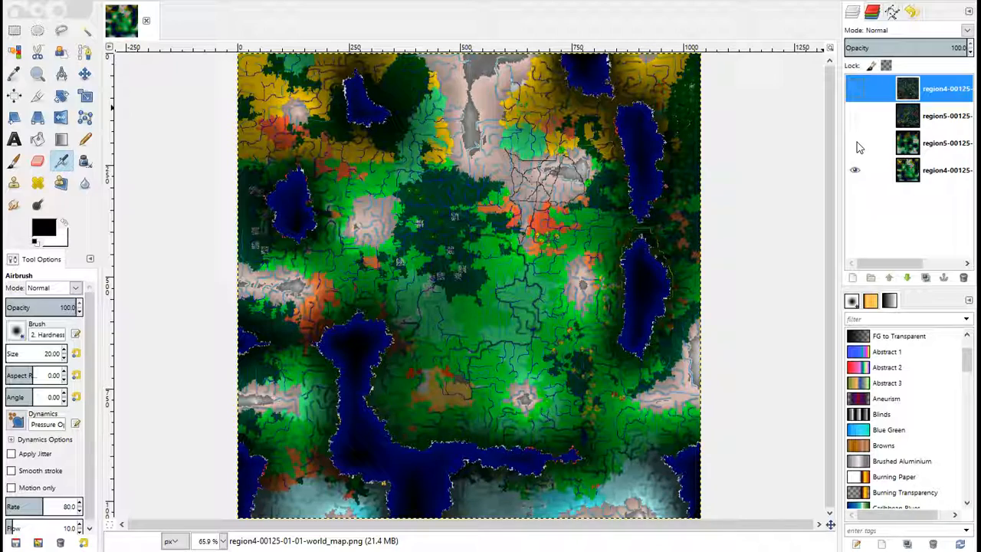
- Show the region5 world map and both detailed map layers again, and compare the region4 detailed map with the region5 one
{"action": "left_click", "coordinate": [855, 142]}
{"action": "left_click", "coordinate": [855, 116]}
{"action": "left_click", "coordinate": [856, 88]}
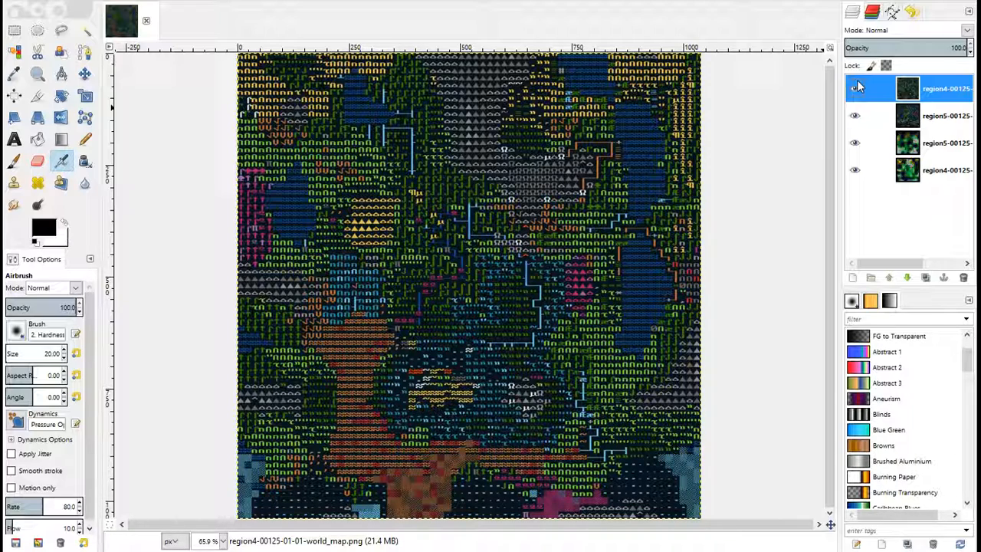
{"action": "left_click", "coordinate": [855, 88]}
{"action": "left_click", "coordinate": [855, 88]}
- Create a new 1040 x 1040 px layer with transparency as its fill above the region4 detailed map
{"action": "left_click", "coordinate": [84, 141]}
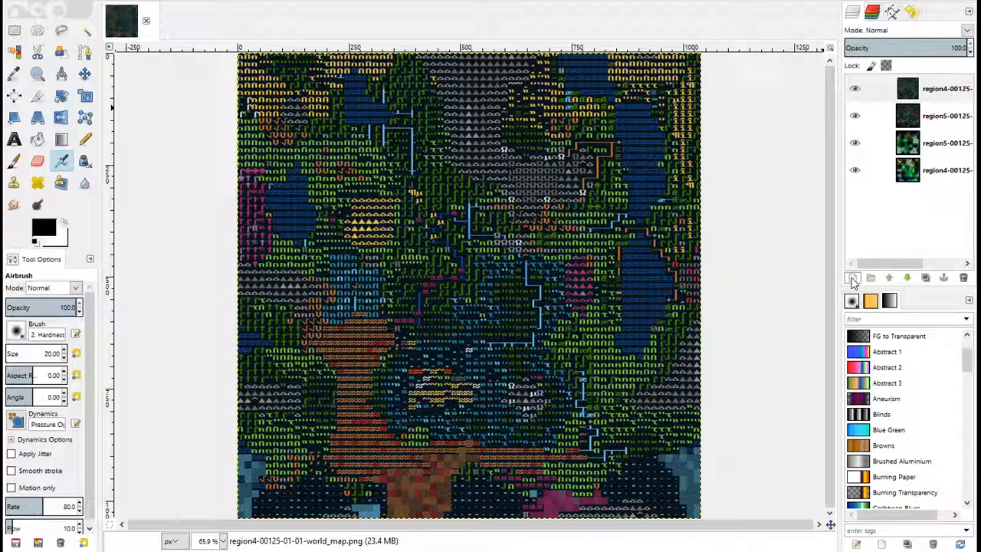
{"action": "left_click", "coordinate": [12, 4]}
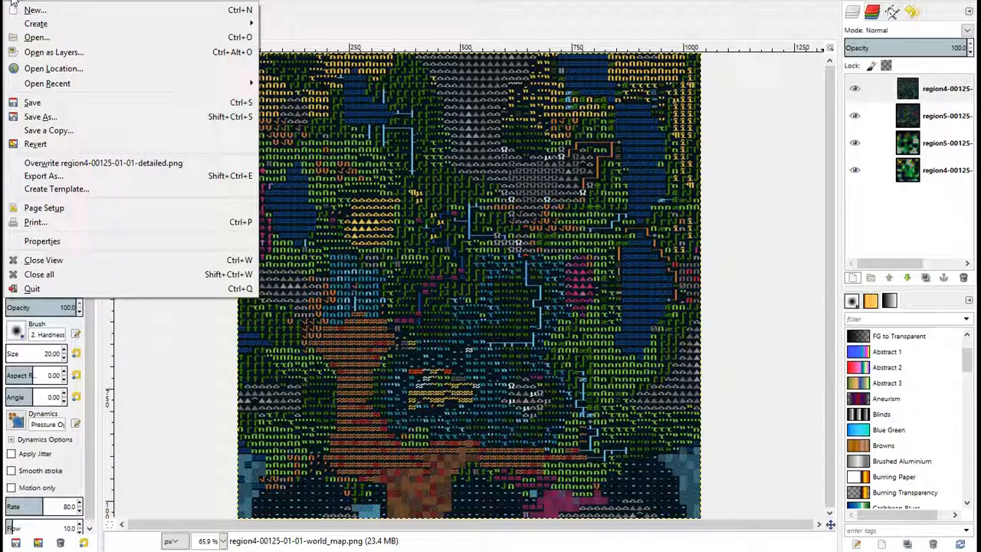
{"action": "left_click", "coordinate": [157, 3]}
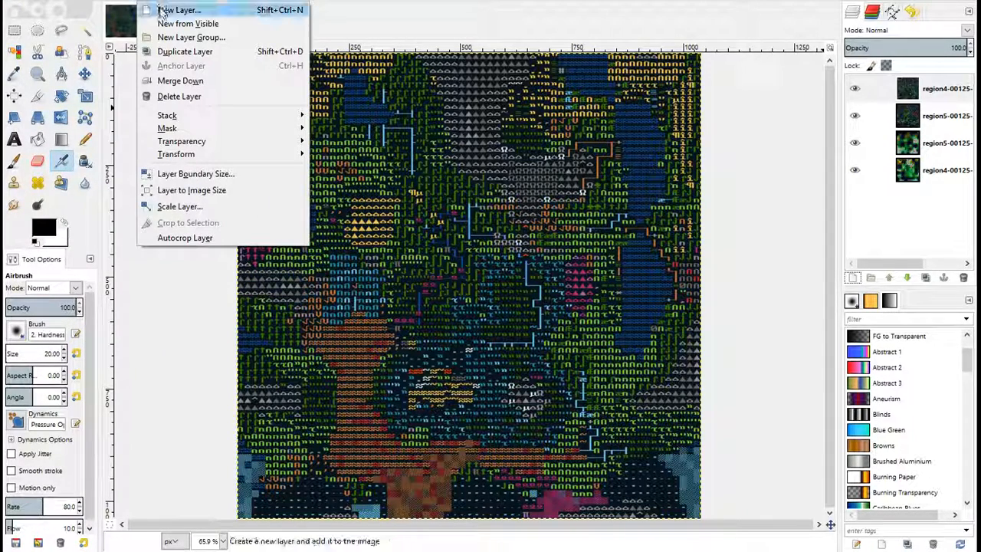
{"action": "left_click", "coordinate": [165, 9]}
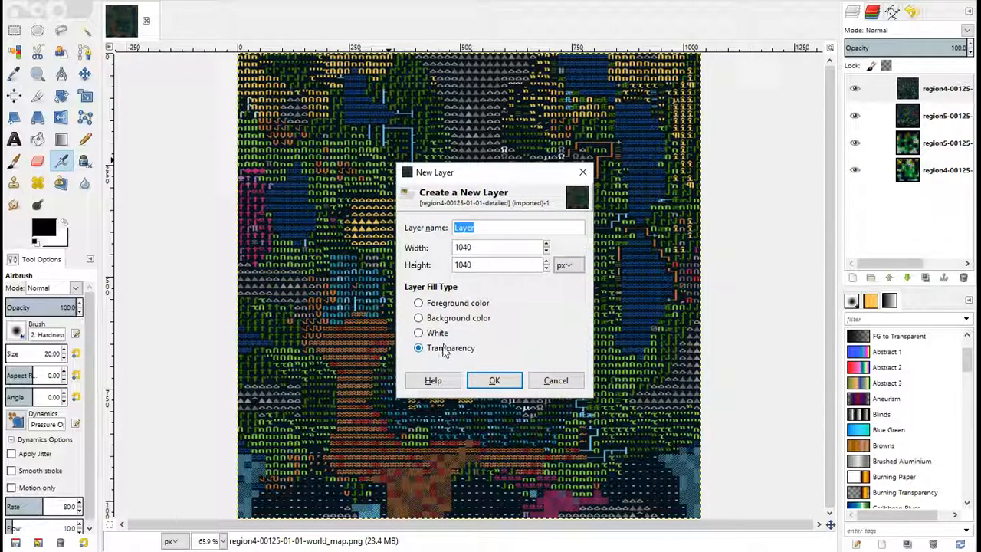
{"action": "left_click", "coordinate": [494, 379]}
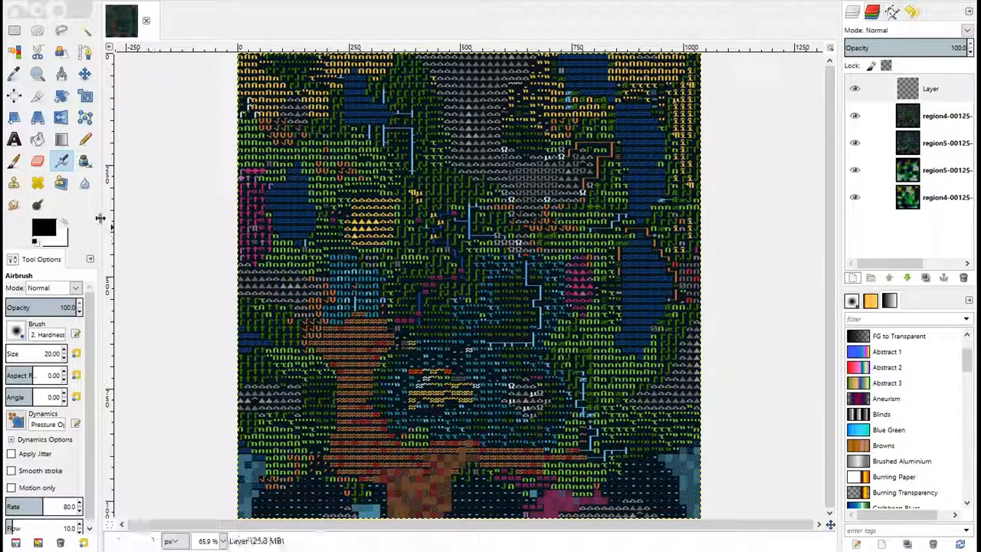
- Set the foreground color to orange (fb871f) and mark two spots near the centre of the region4 detailed map with the Pencil
{"action": "left_click", "coordinate": [43, 227]}
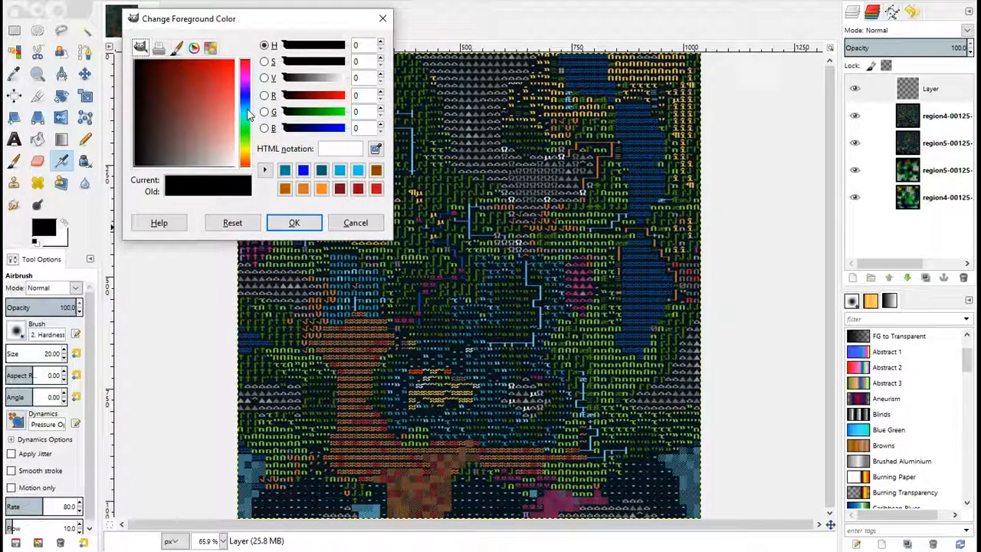
{"action": "left_click", "coordinate": [321, 189]}
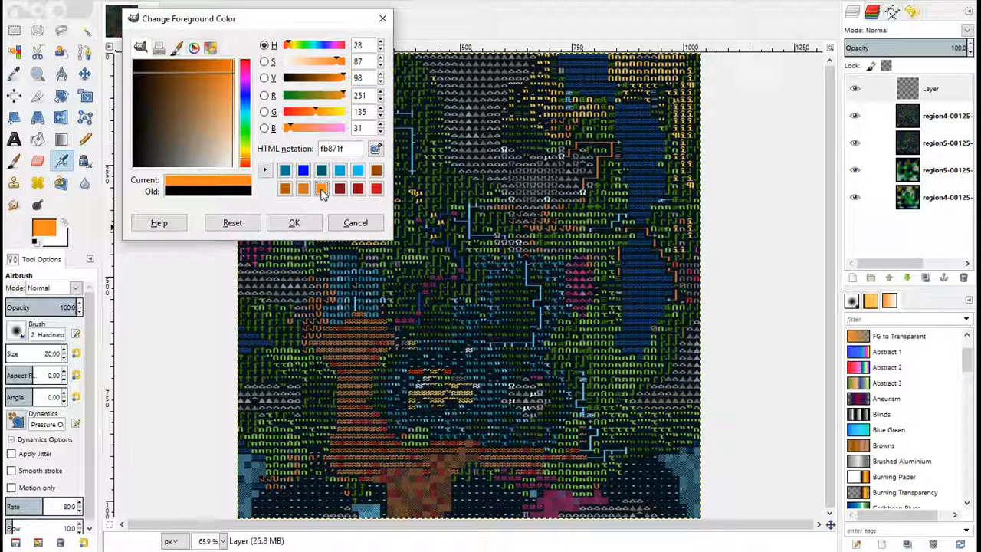
{"action": "left_click", "coordinate": [294, 222]}
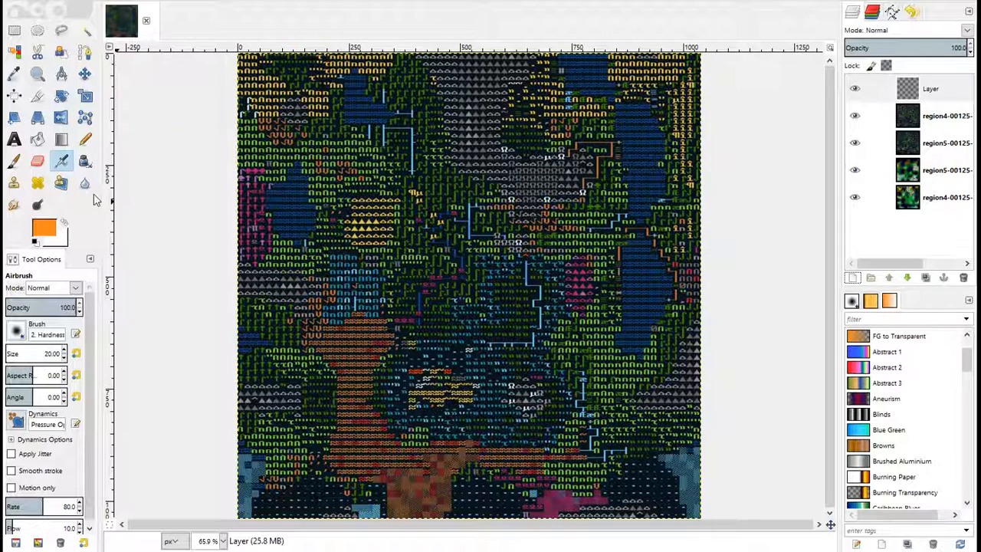
{"action": "left_click", "coordinate": [85, 138]}
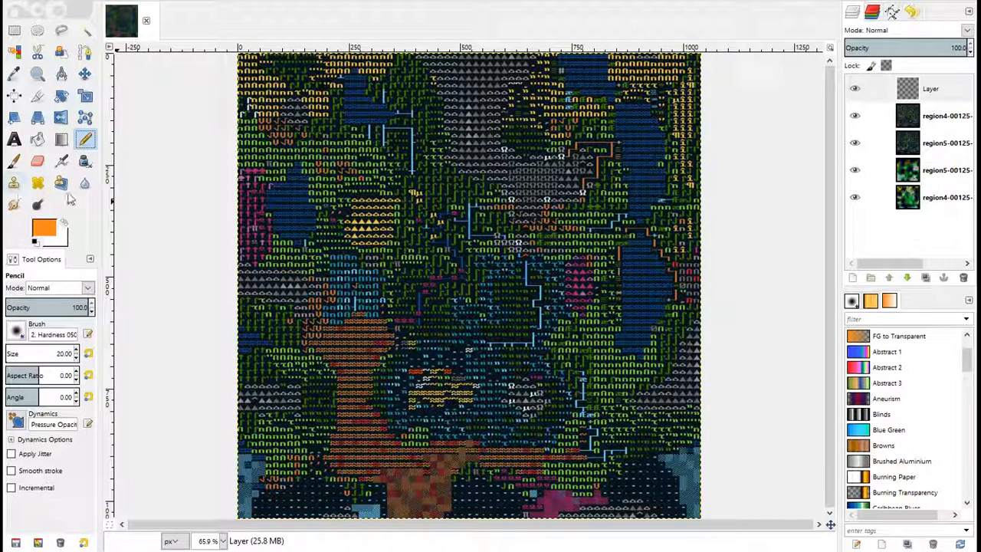
{"action": "left_click", "coordinate": [525, 229]}
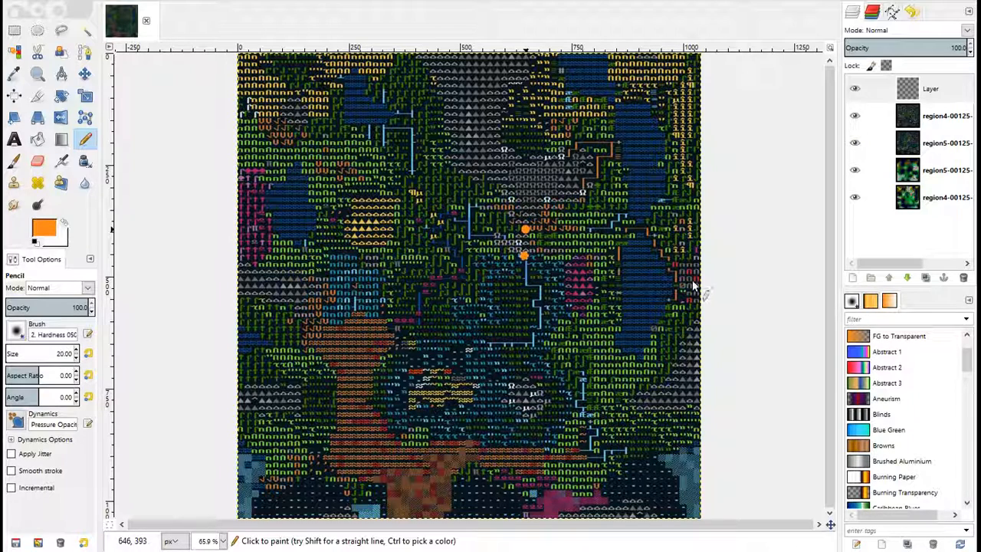
- Hide the region4 detailed map, mark two adjacent spots in the west of the region5 detailed map, and show region4 again
{"action": "left_click", "coordinate": [854, 116]}
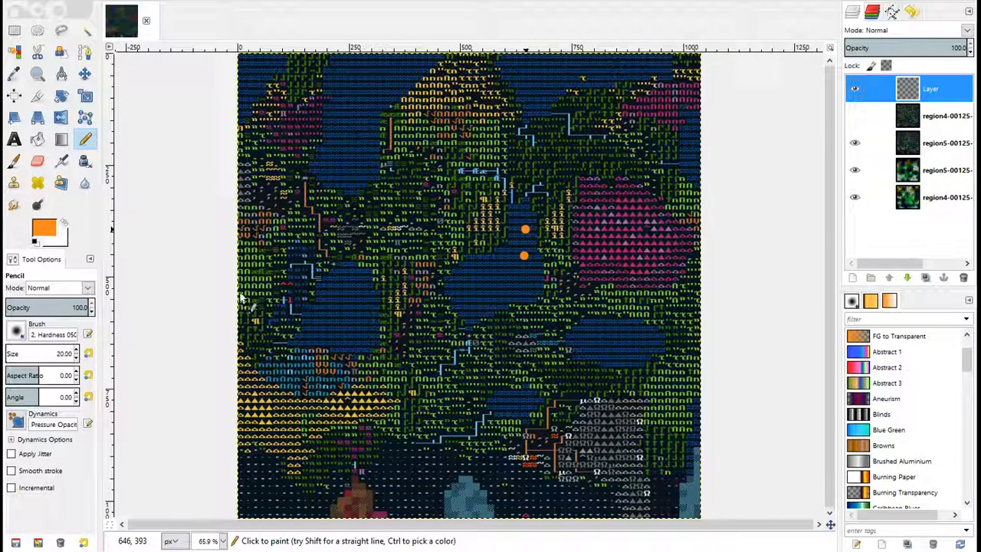
{"action": "left_click", "coordinate": [283, 284]}
{"action": "left_click", "coordinate": [291, 284]}
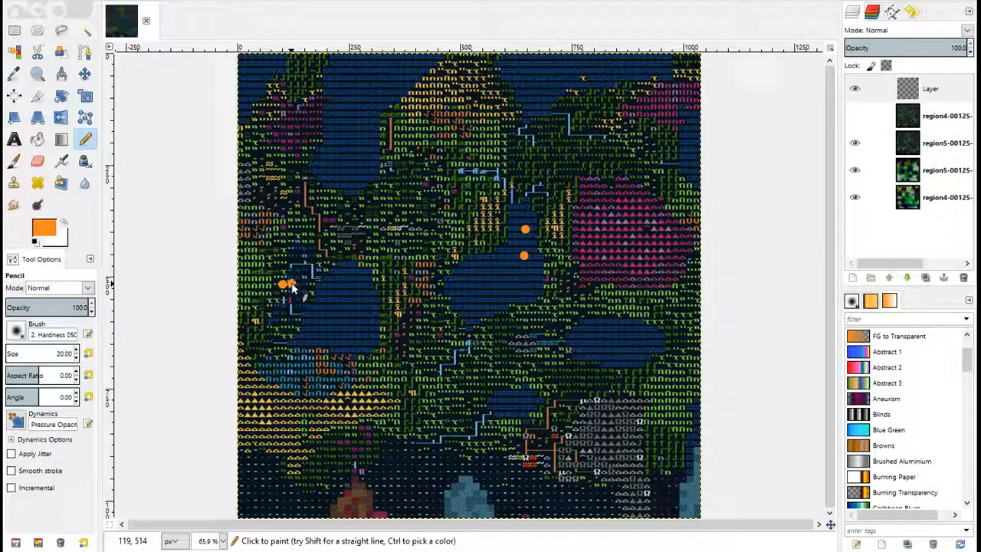
{"action": "left_click", "coordinate": [854, 116]}
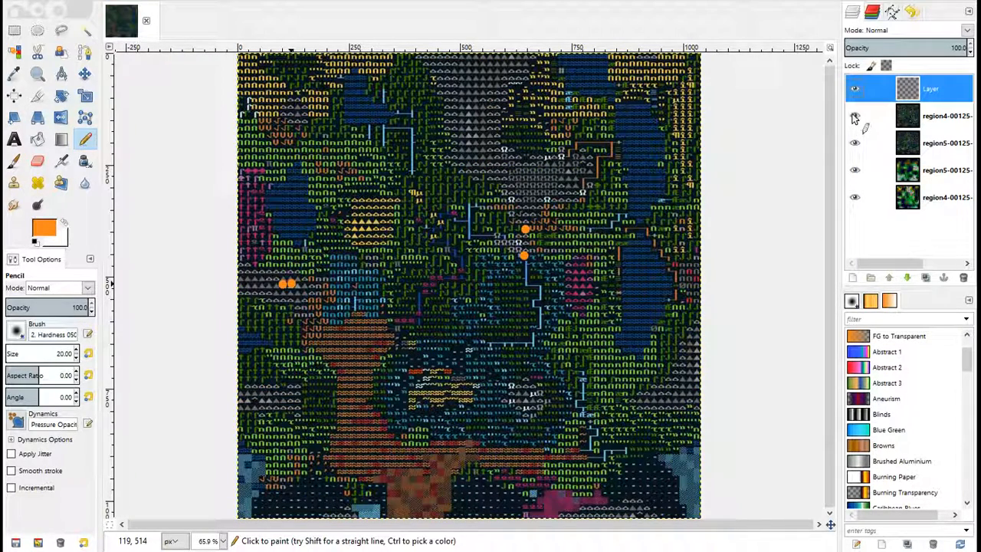
- Toggle the marker layer and the region4 detailed map to compare the marked spots with the terrain underneath
{"action": "left_click", "coordinate": [854, 117]}
{"action": "left_click", "coordinate": [856, 89]}
{"action": "left_click", "coordinate": [855, 88]}
{"action": "left_click", "coordinate": [856, 88]}
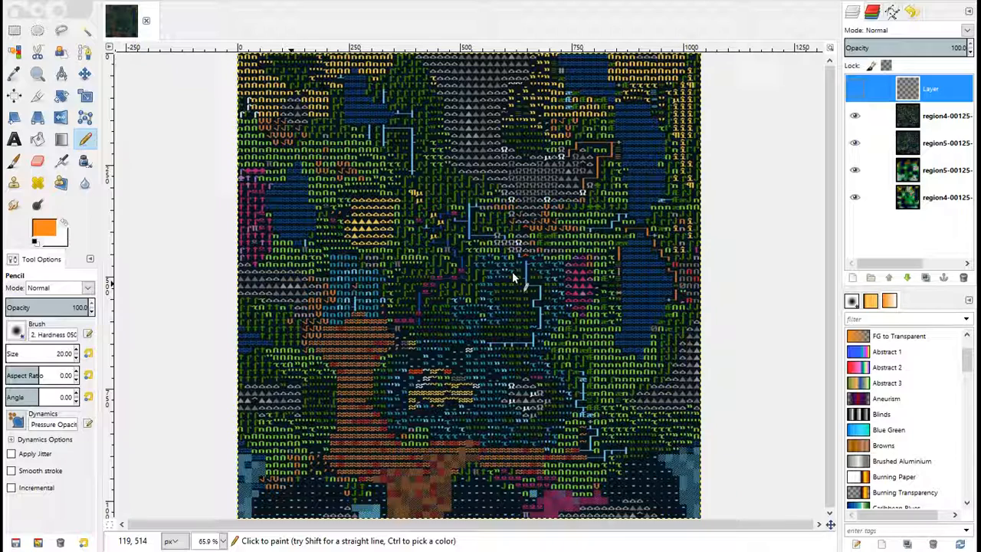
{"action": "left_click", "coordinate": [853, 88]}
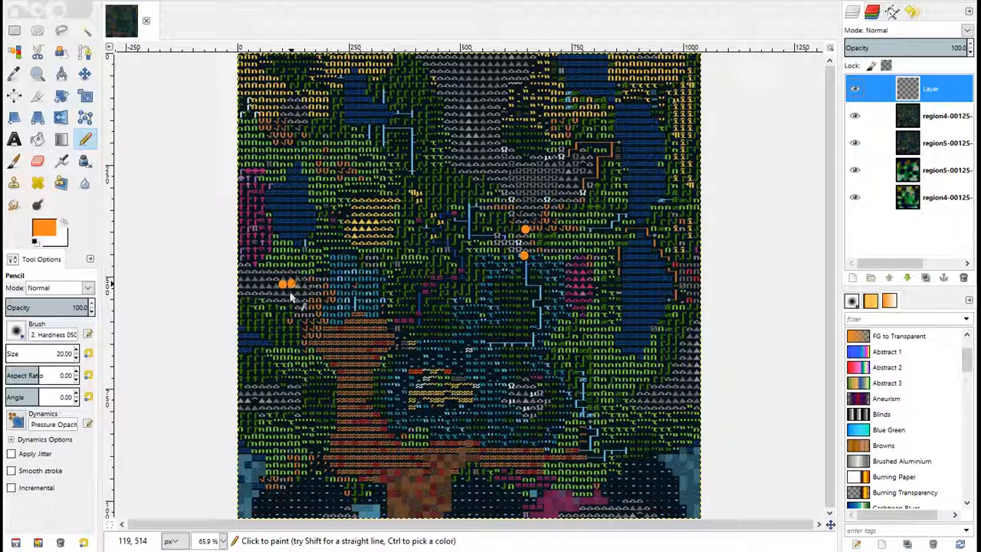
- Hide the region4 detailed map and mark one spot in the eastern mountains of the region5 detailed map, checking the terrain without markers first
{"action": "left_click", "coordinate": [855, 116]}
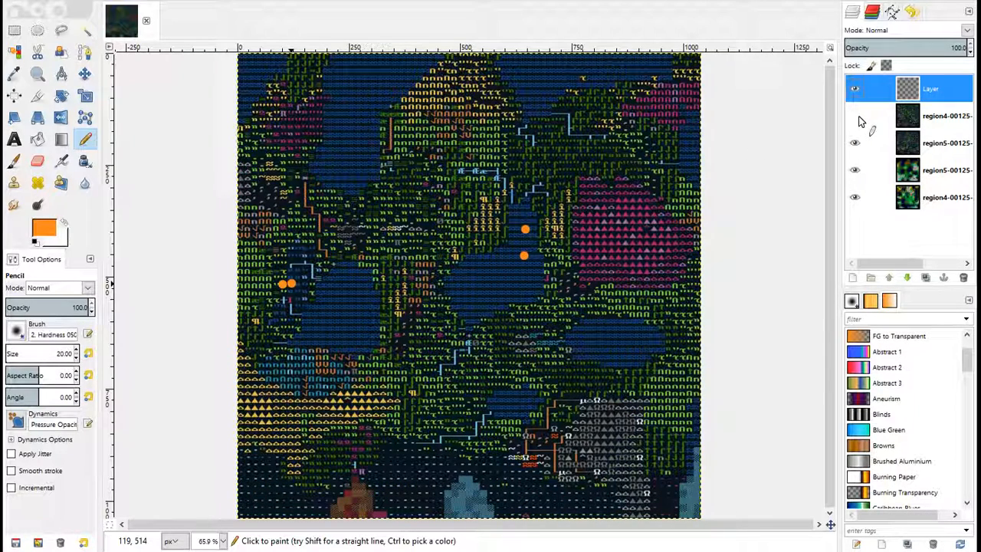
{"action": "left_click", "coordinate": [853, 89]}
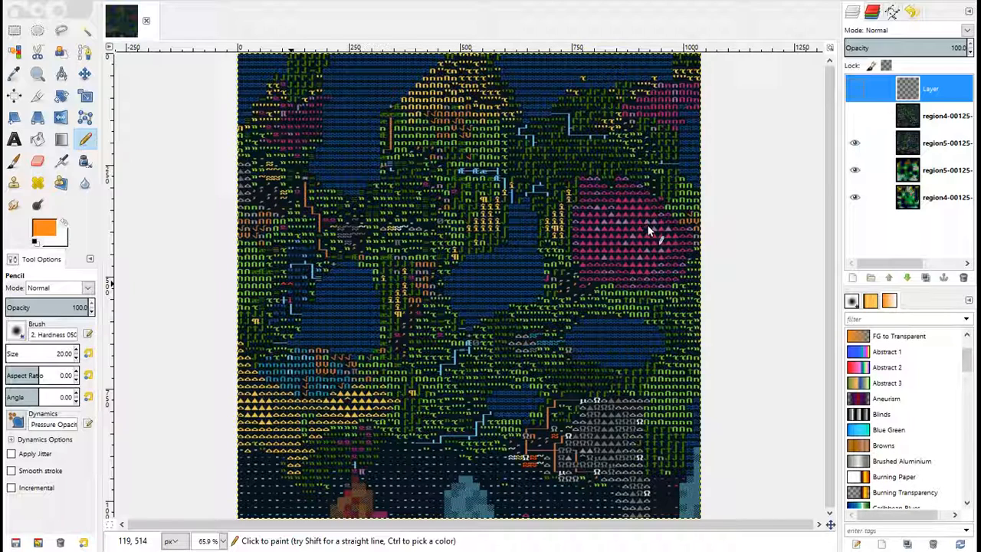
{"action": "left_click", "coordinate": [858, 88]}
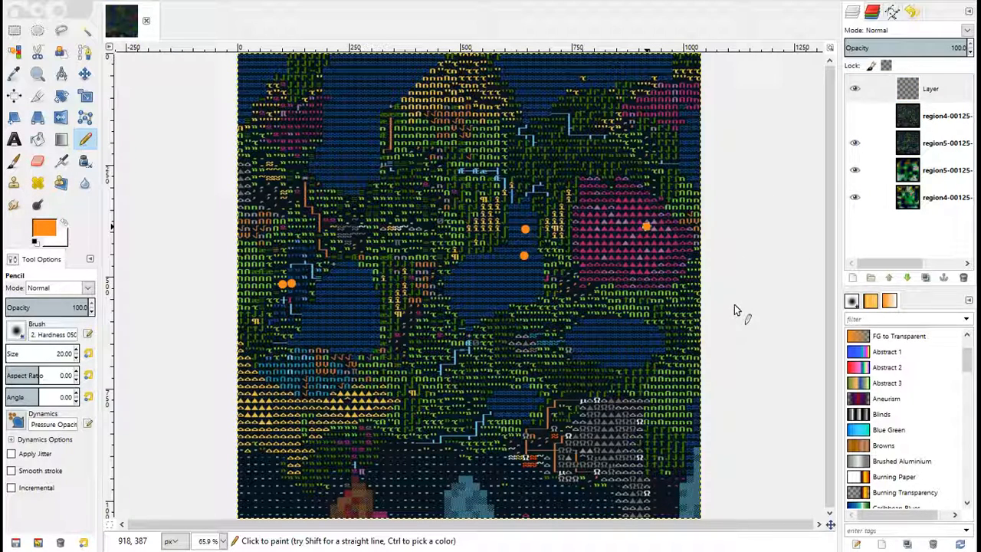
- Repaint the three region5 markers in magenta (f81ffb), show the region4 detailed map again and hide the marker layer
{"action": "left_click", "coordinate": [44, 228]}
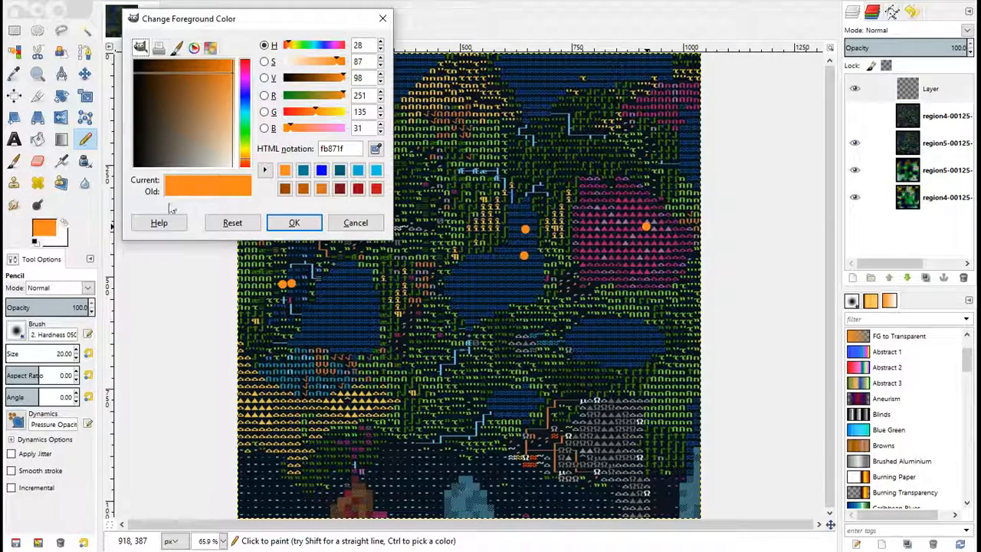
{"action": "left_click", "coordinate": [246, 77]}
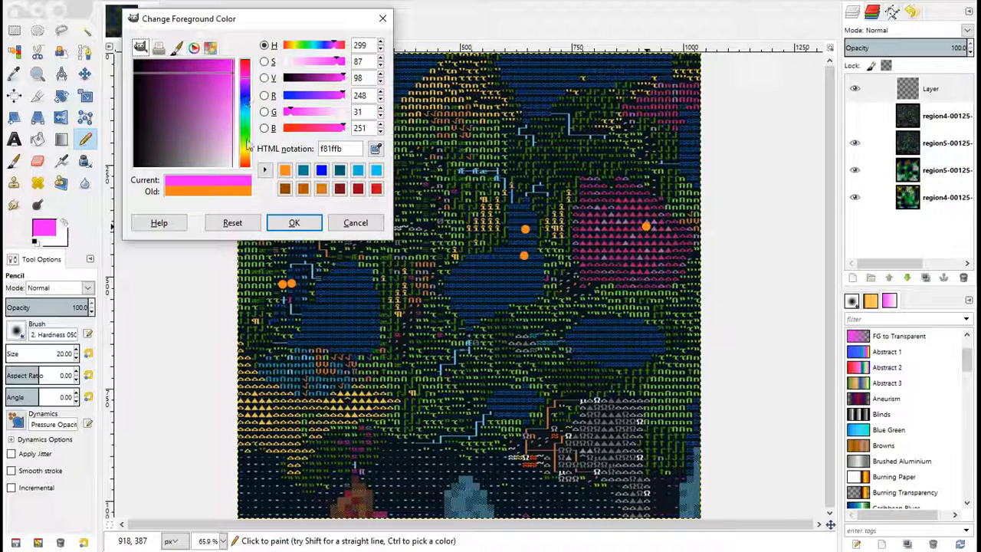
{"action": "left_click", "coordinate": [294, 222]}
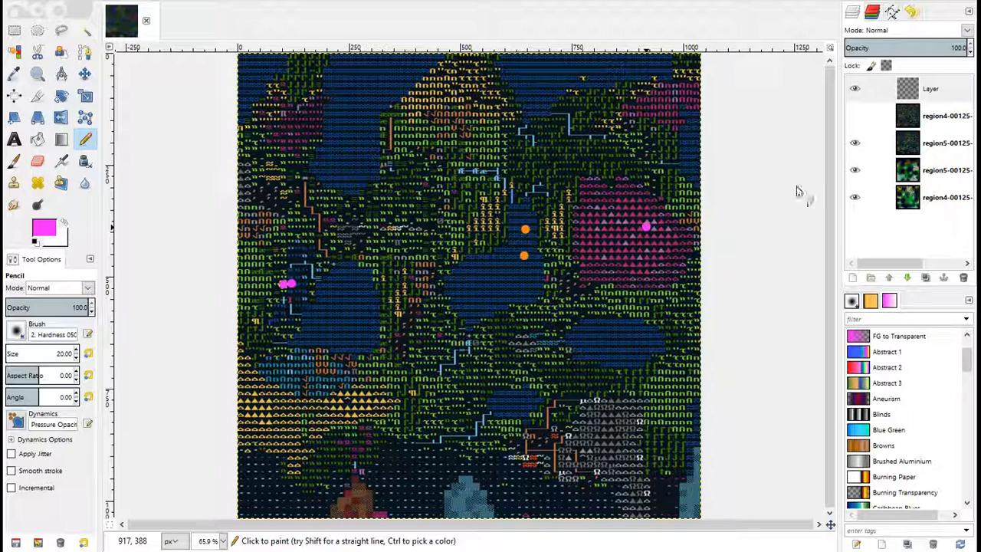
{"action": "left_click", "coordinate": [855, 117]}
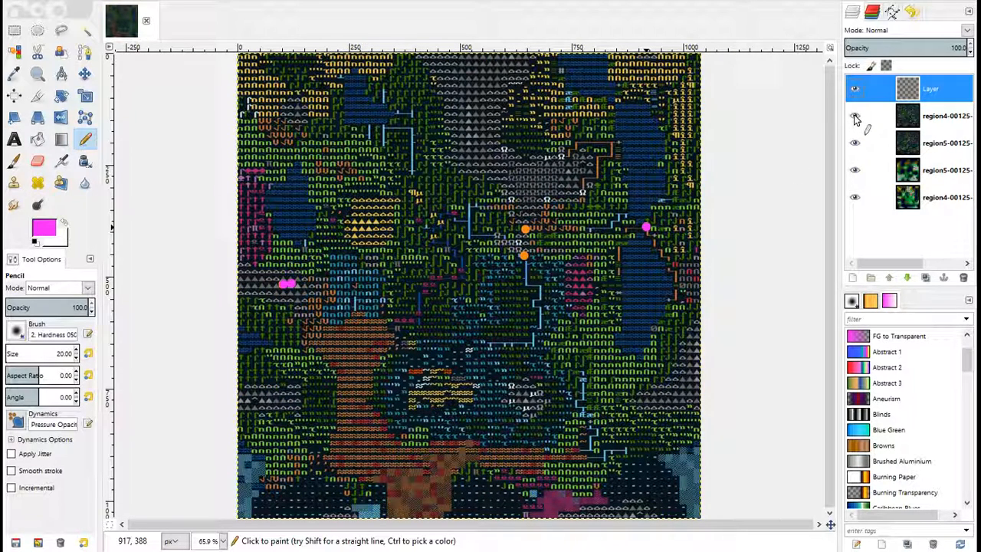
{"action": "left_click", "coordinate": [854, 90]}
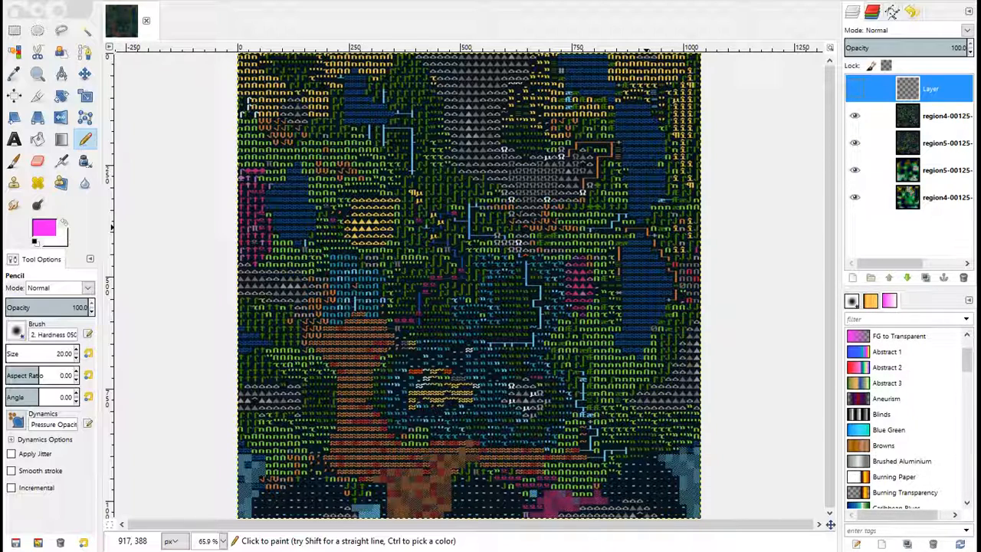
- Switch to PerfectWorldDF and set all five Volcanism weighted ranges of the Youtube Tutorial parameter set to 1
{"action": "key", "text": "alt+Tab"}
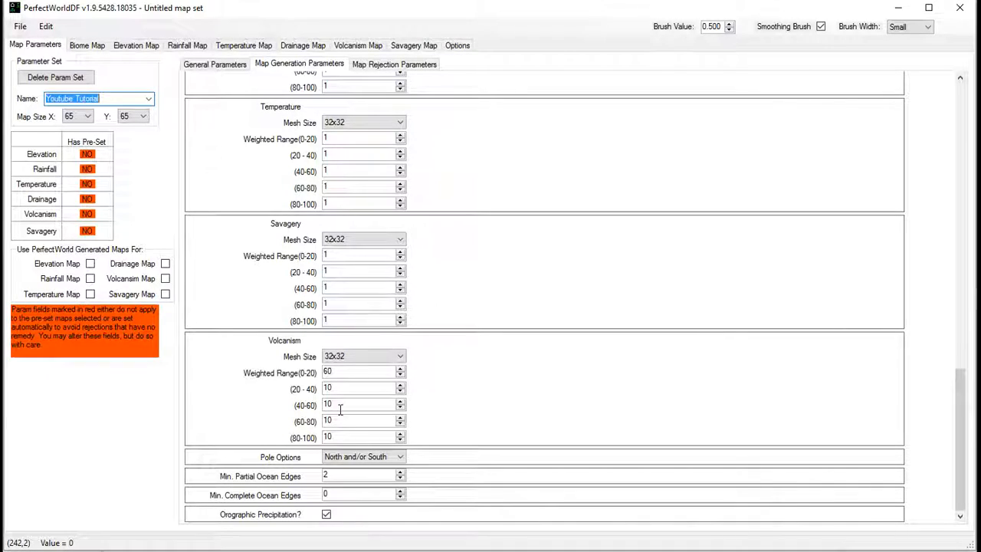
{"action": "left_click", "coordinate": [345, 373]}
{"action": "type", "text": "1"}
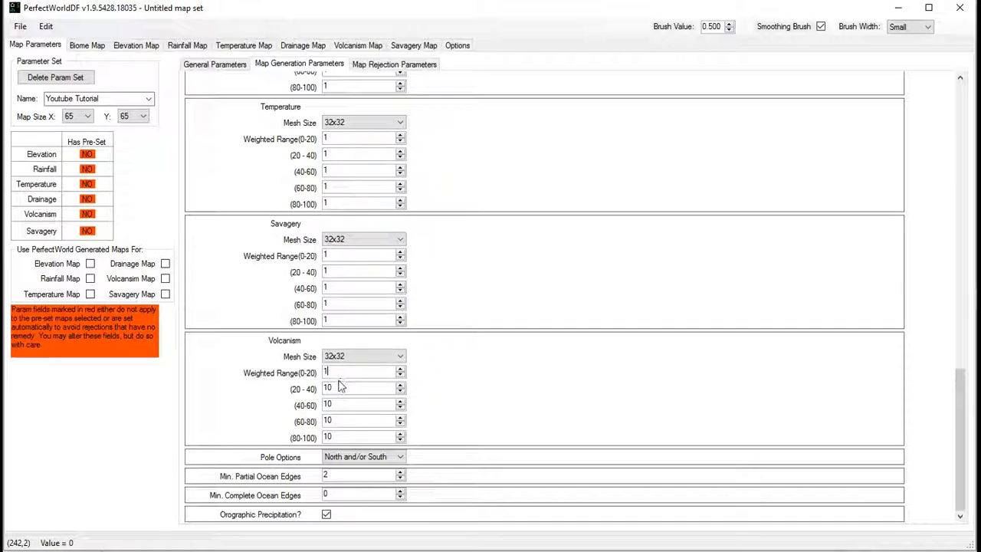
{"action": "type", "text": "1"}
- Export the parameter sets to the world_gen file and dismiss the export message
{"action": "left_click", "coordinate": [21, 27]}
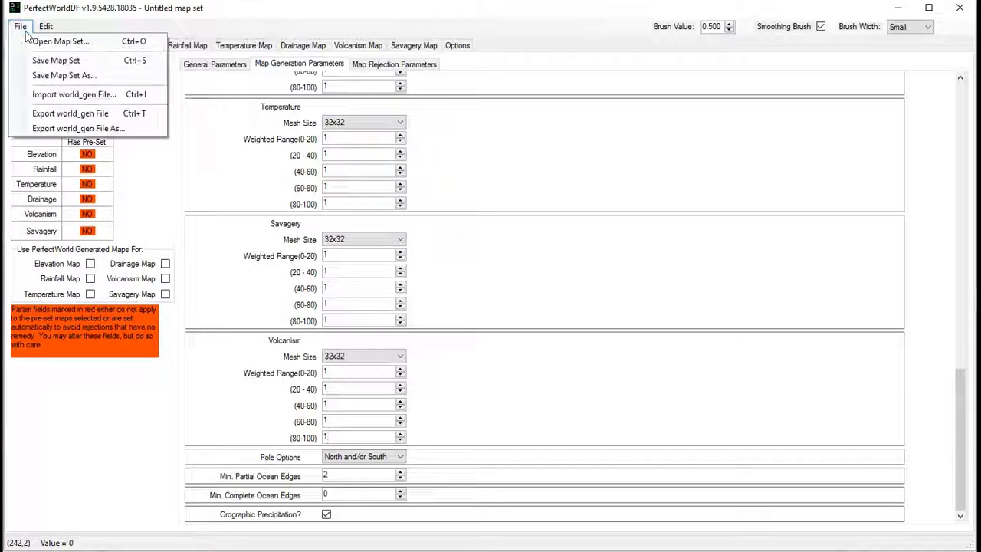
{"action": "left_click", "coordinate": [47, 113]}
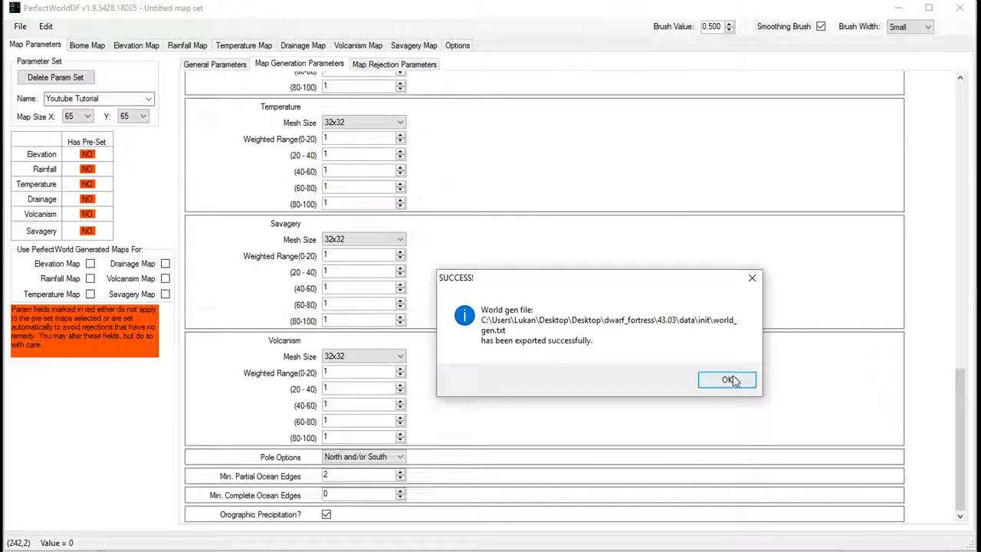
{"action": "left_click", "coordinate": [728, 380]}
- Switch to Dwarf Fortress, leave Legends mode and open Design New World with Advanced Parameters
{"action": "key", "text": "alt+Tab"}
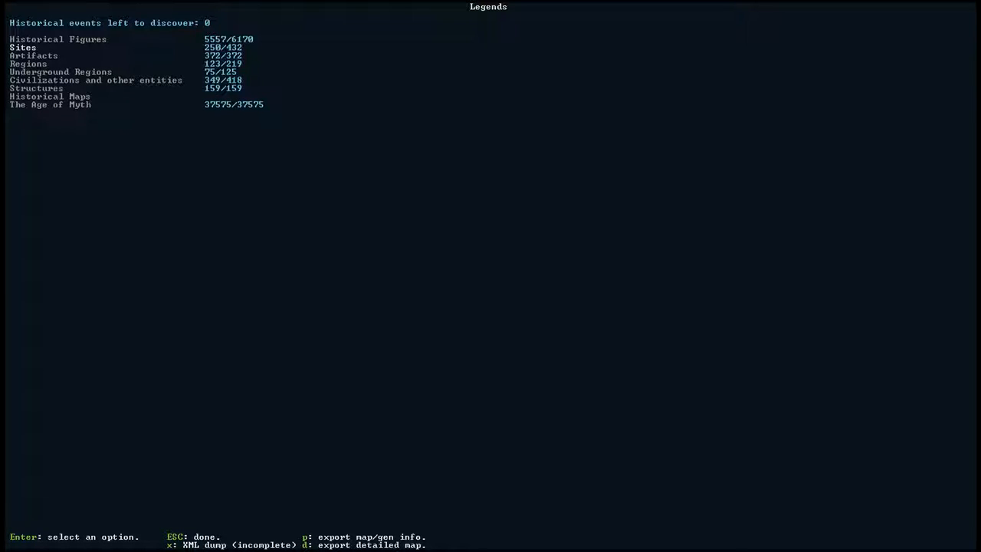
{"action": "key", "text": "Escape"}
{"action": "key", "text": "Down"}
{"action": "key", "text": "Down"}
{"action": "key", "text": "Down"}
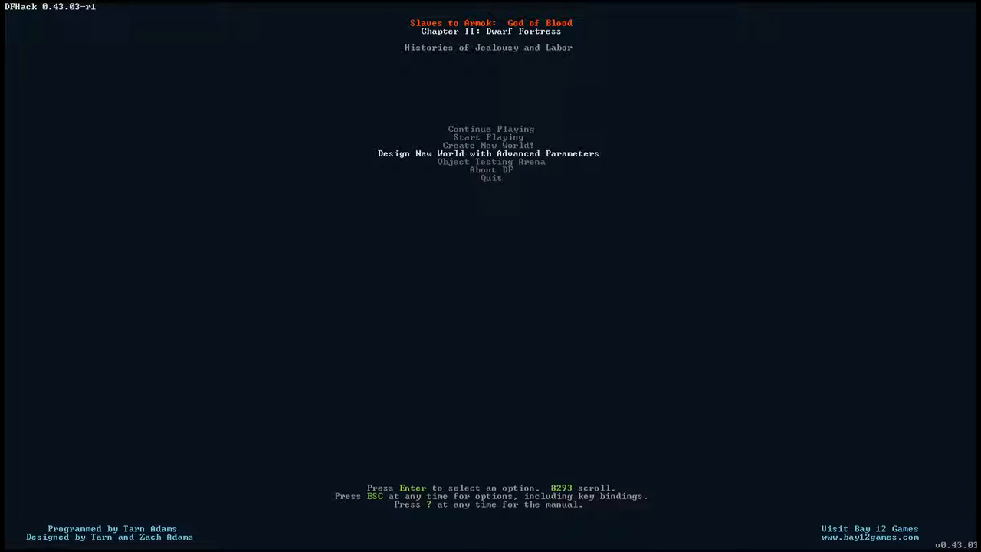
{"action": "key", "text": "Return"}
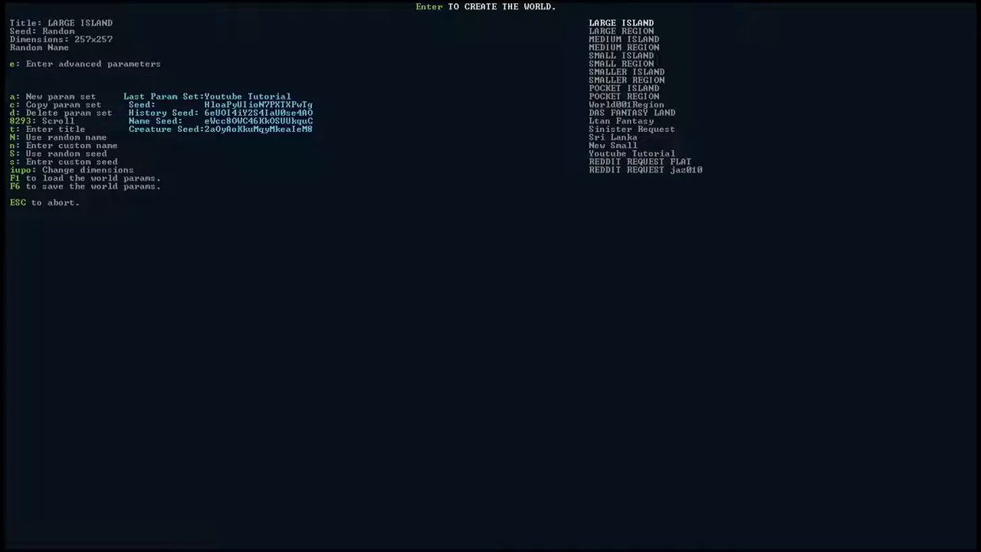
- Select the Youtube Tutorial parameter set and create the world
{"action": "key", "text": "Up"}
{"action": "key", "text": "Up"}
{"action": "key", "text": "Up"}
{"action": "key", "text": "Return"}
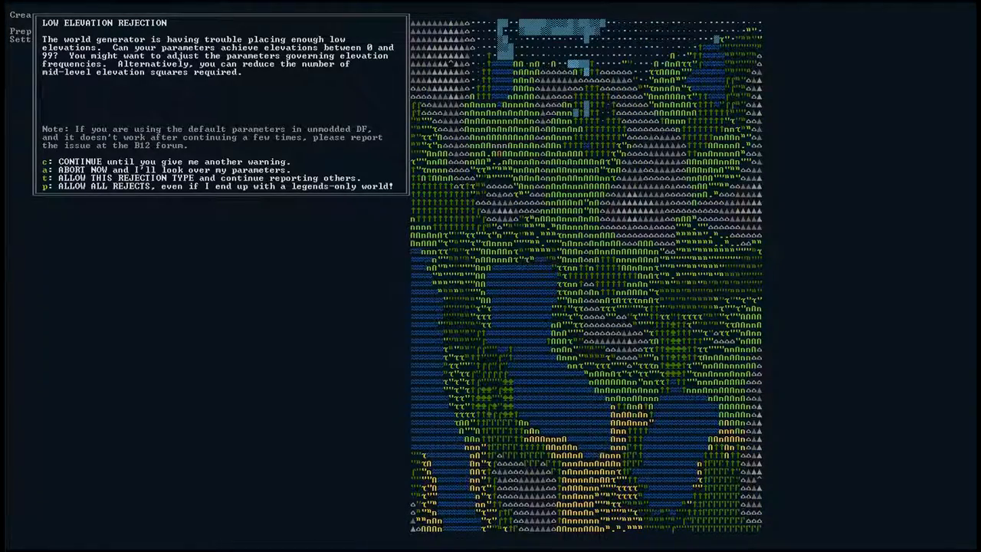
- Check the region4 map in GIMP against the rejected world and continue generation past the low elevation rejection
{"action": "key", "text": "alt+Tab"}
{"action": "key", "text": "alt+Tab"}
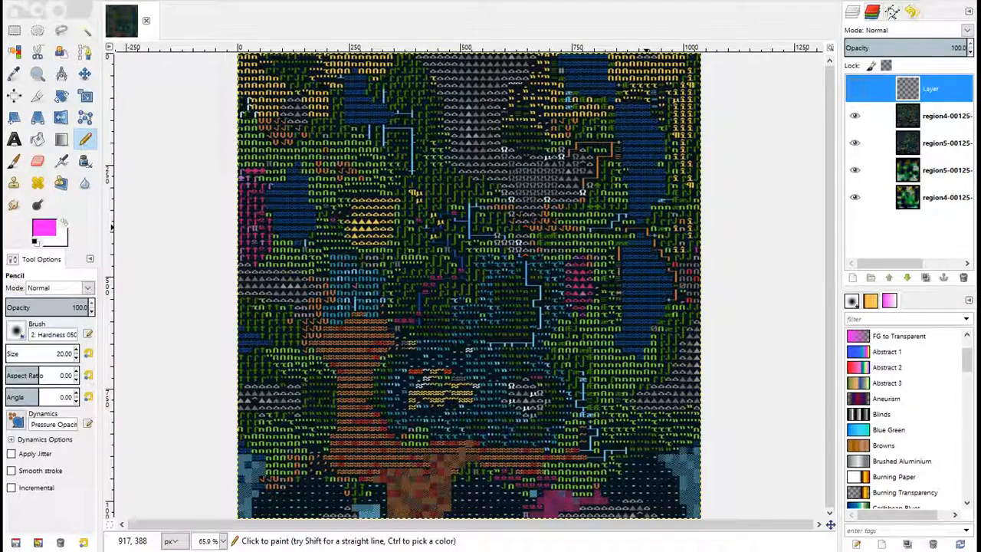
{"action": "key", "text": "alt+Tab"}
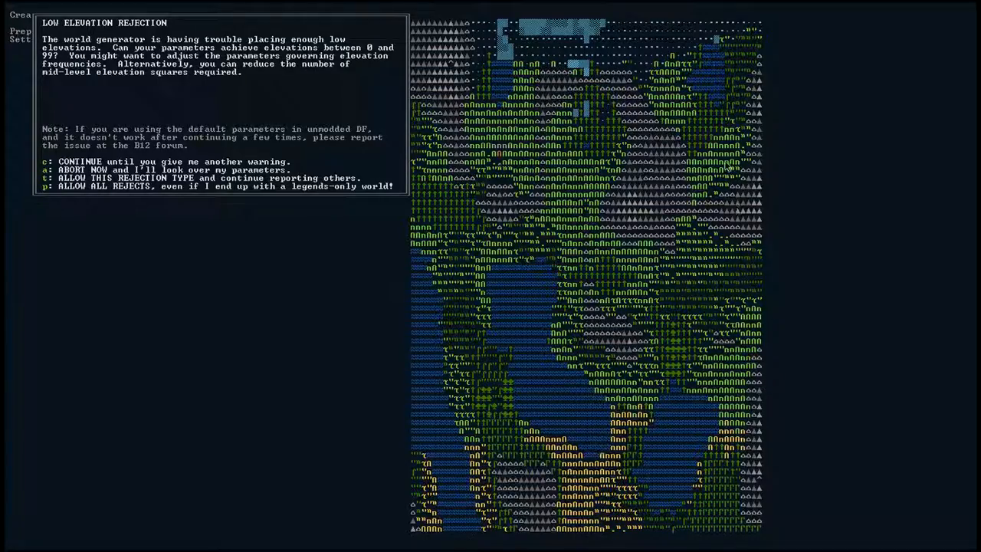
{"action": "key", "text": "alt+Tab"}
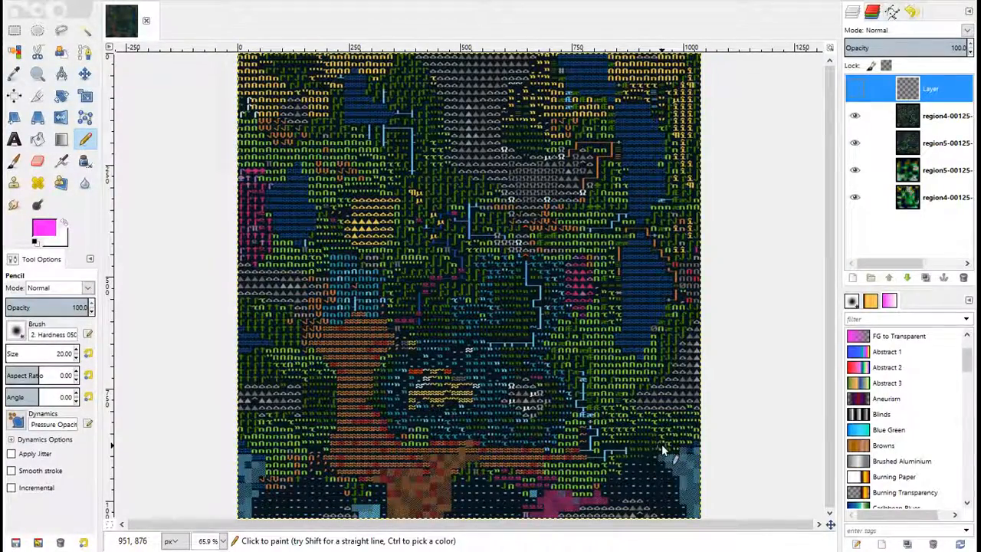
{"action": "key", "text": "alt+Tab"}
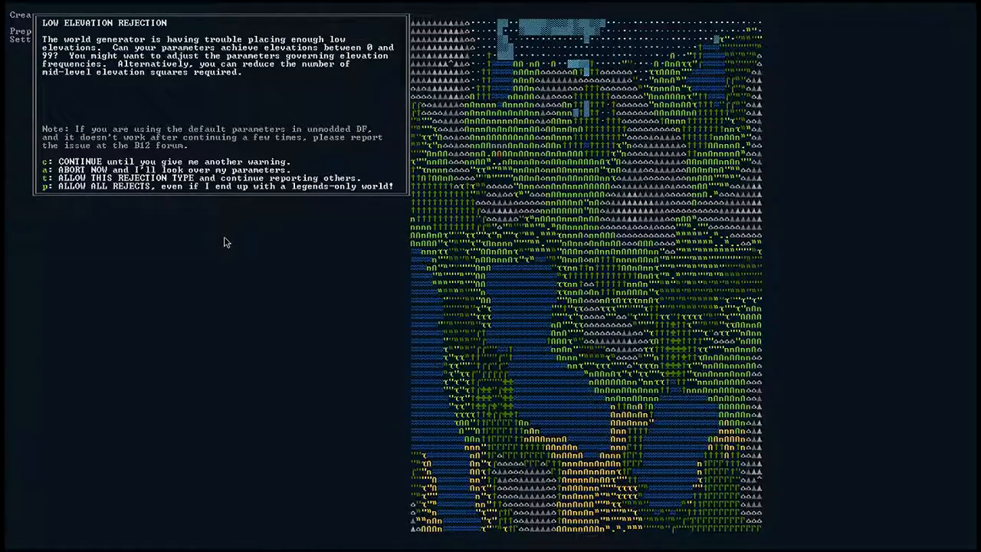
{"action": "key", "text": "c"}
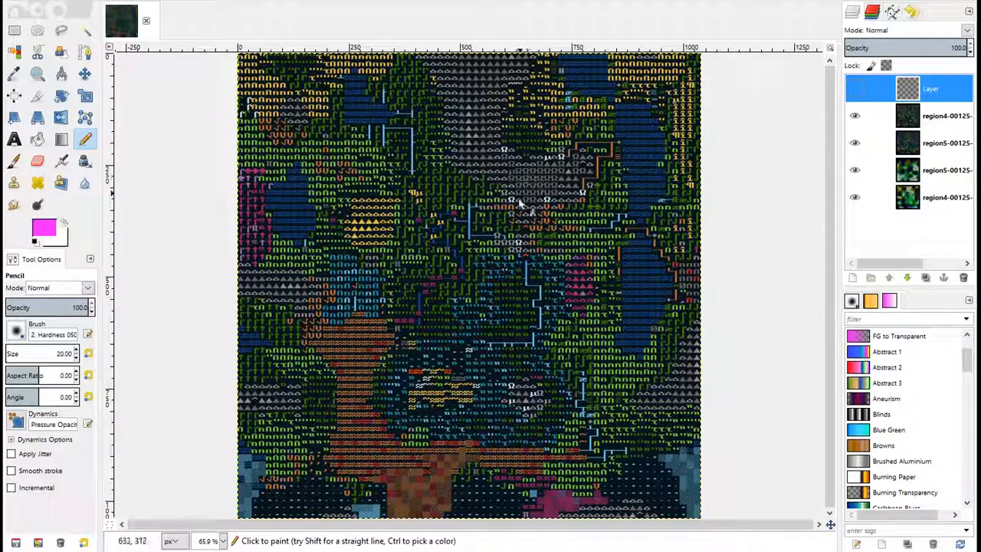
- Compare the finished Dwarf Fortress world map with the region4 detailed map in GIMP
{"action": "key", "text": "alt+Tab"}
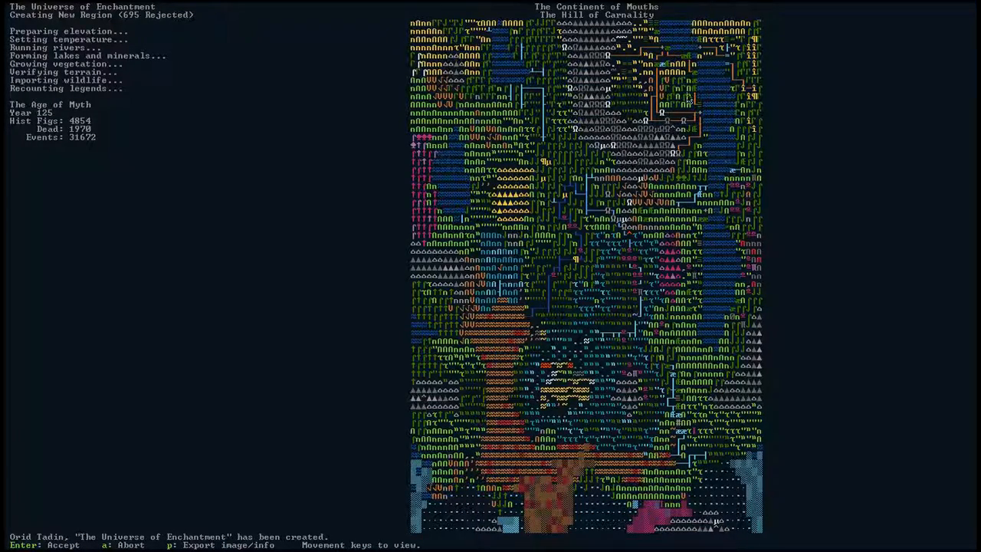
{"action": "key", "text": "alt+Tab"}
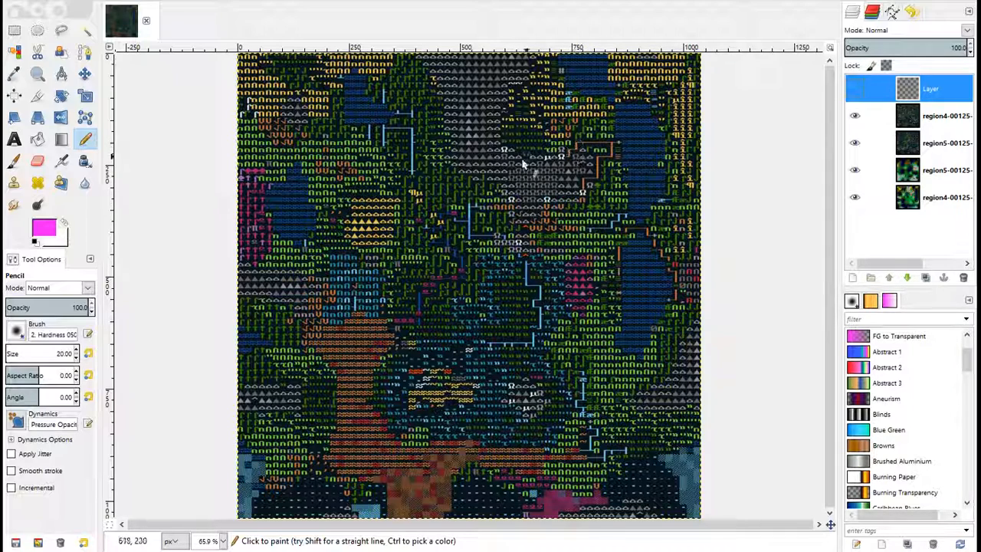
{"action": "key", "text": "alt+Tab"}
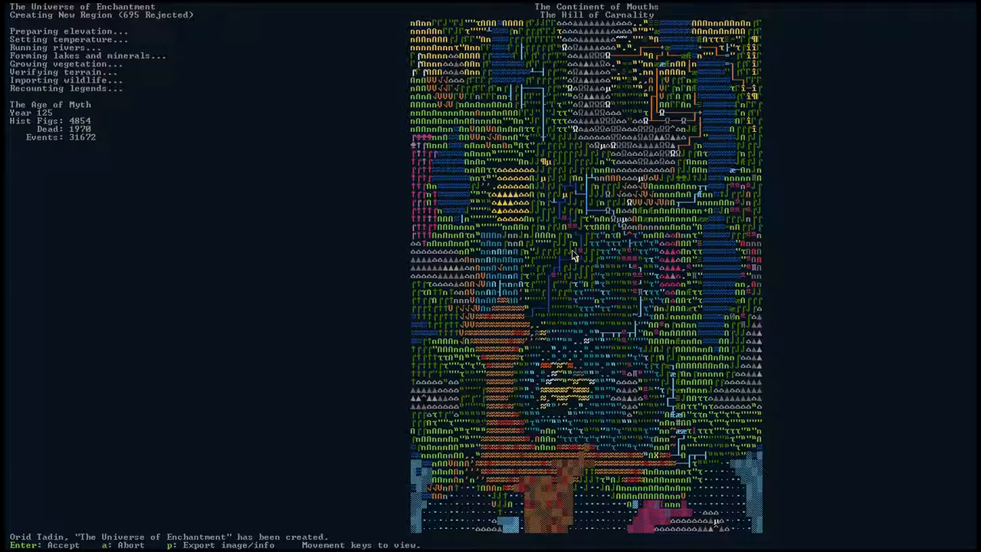
- Switch to PerfectWorldDF and review the Map Generation Parameters, from the value ranges down to the volcanism weights and ocean edges
{"action": "key", "text": "alt+Tab"}
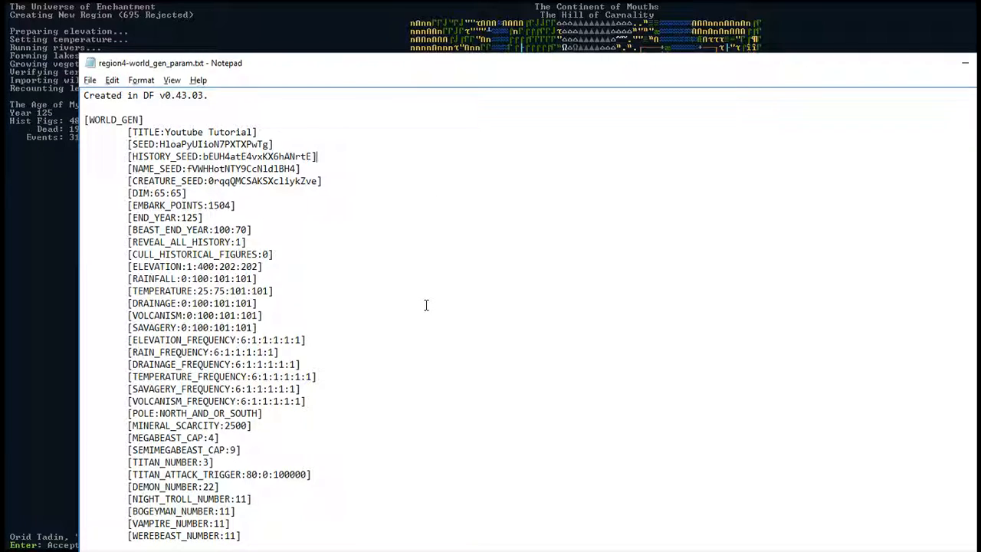
{"action": "key", "text": "alt+Tab"}
{"action": "key", "text": "Tab"}
{"action": "key", "text": "Tab"}
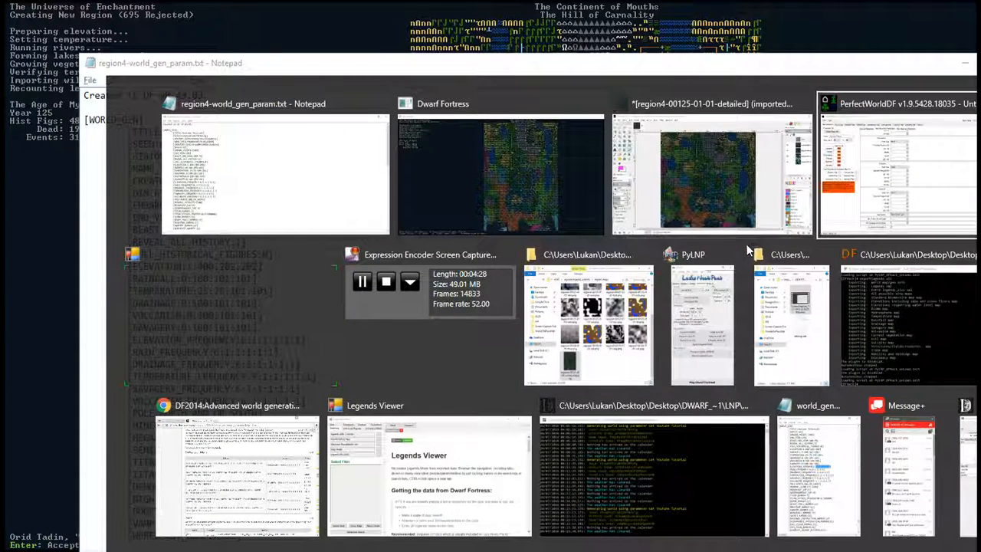
{"action": "left_click", "coordinate": [489, 190]}
{"action": "scroll", "coordinate": [496, 222], "scroll_direction": "up", "scroll_amount": 10}
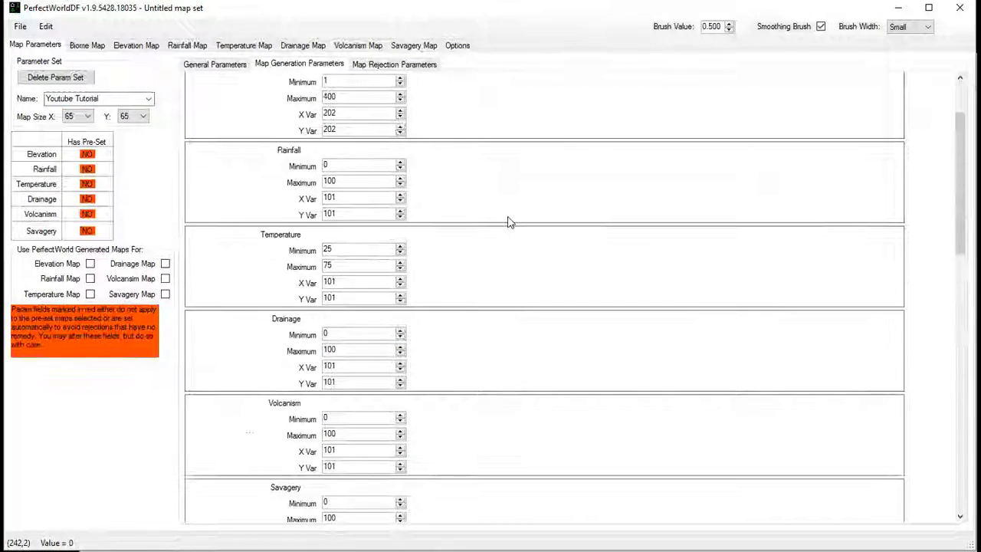
{"action": "scroll", "coordinate": [514, 212], "scroll_direction": "down", "scroll_amount": 5}
{"action": "scroll", "coordinate": [514, 215], "scroll_direction": "down", "scroll_amount": 5}
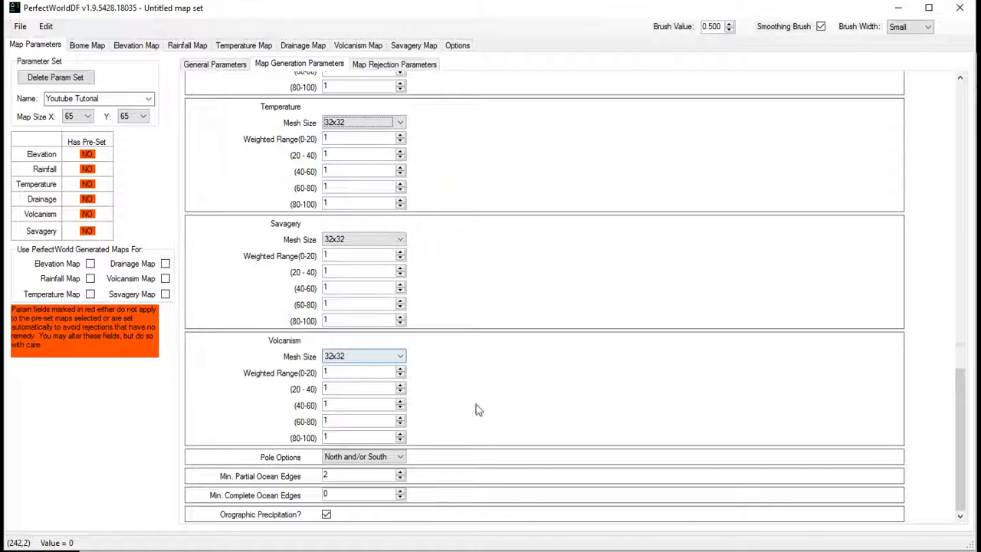
{"action": "scroll", "coordinate": [475, 407], "scroll_direction": "up", "scroll_amount": 10}
{"action": "scroll", "coordinate": [477, 432], "scroll_direction": "up", "scroll_amount": 1}
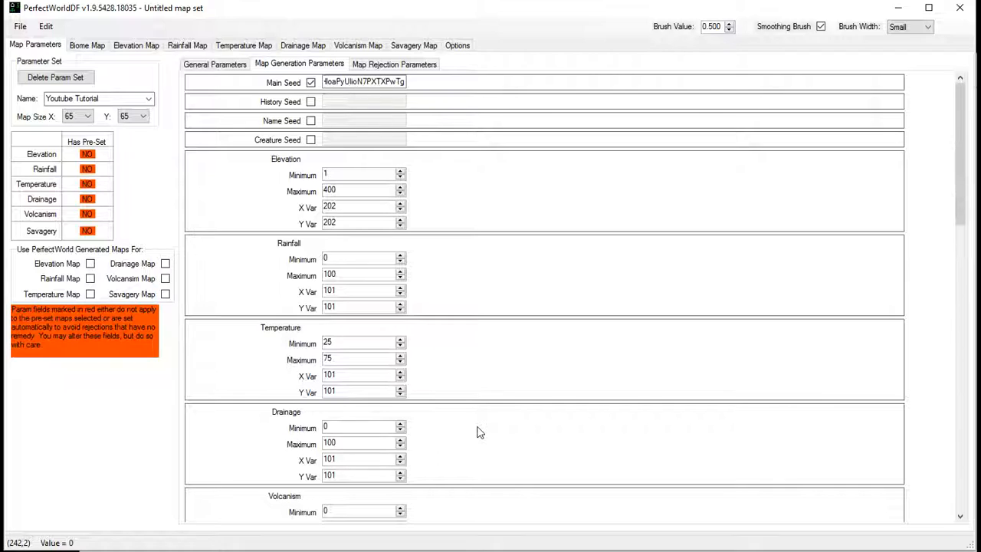
- Examine the main seed and the minimum, maximum, variance, mesh size and weighted range settings below it
{"action": "left_click_drag", "start_coordinate": [332, 82], "coordinate": [424, 97]}
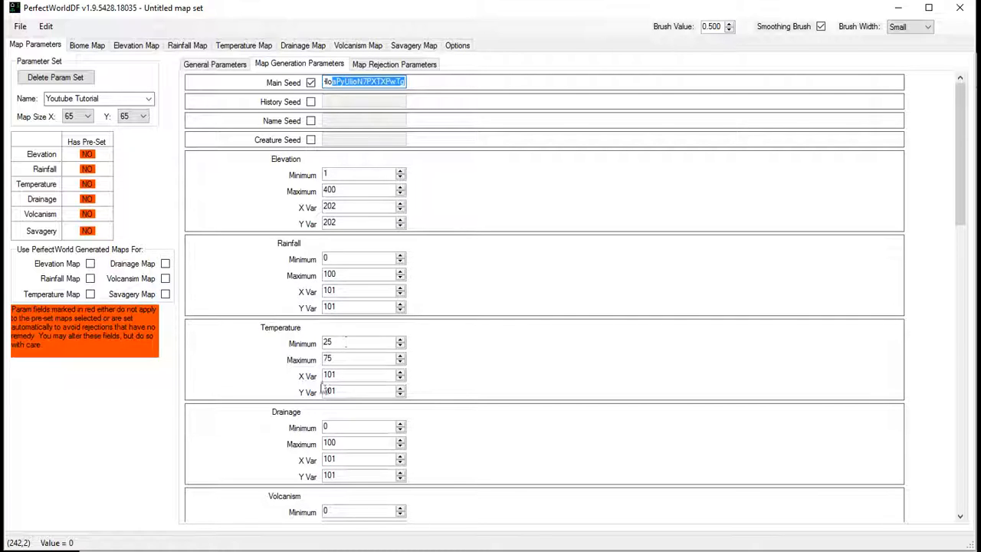
{"action": "scroll", "coordinate": [414, 398], "scroll_direction": "down", "scroll_amount": 10}
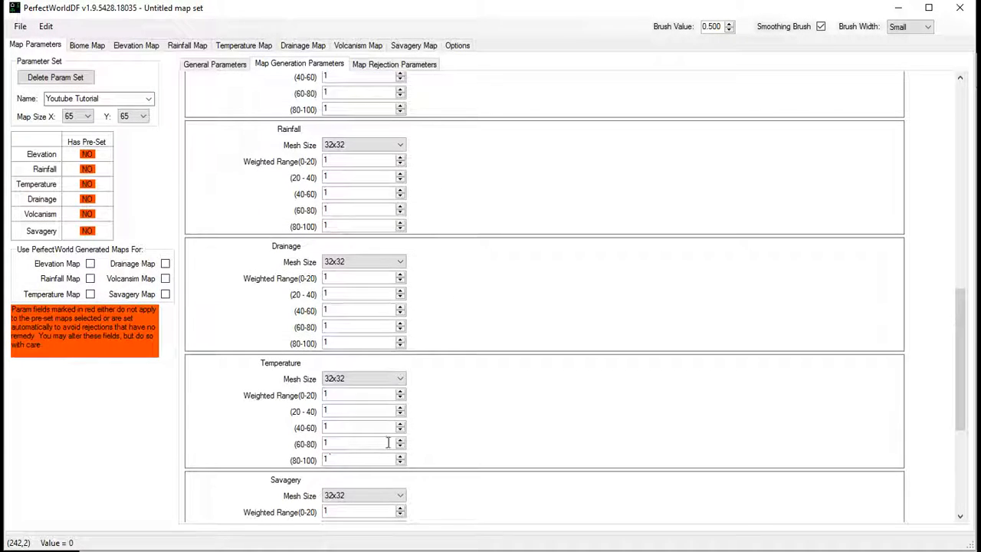
{"action": "scroll", "coordinate": [429, 429], "scroll_direction": "up", "scroll_amount": 2}
{"action": "scroll", "coordinate": [441, 438], "scroll_direction": "down", "scroll_amount": 6}
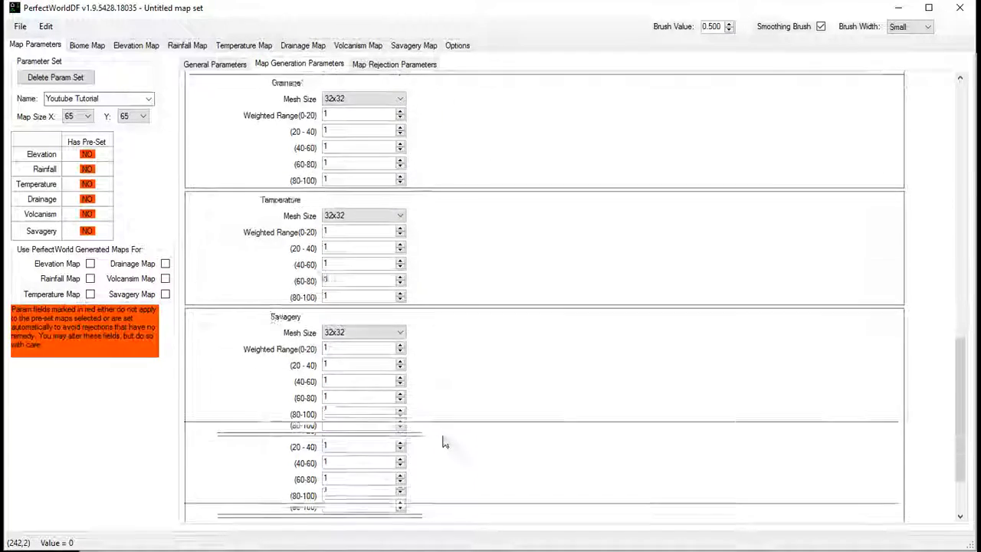
{"action": "scroll", "coordinate": [447, 445], "scroll_direction": "up", "scroll_amount": 6}
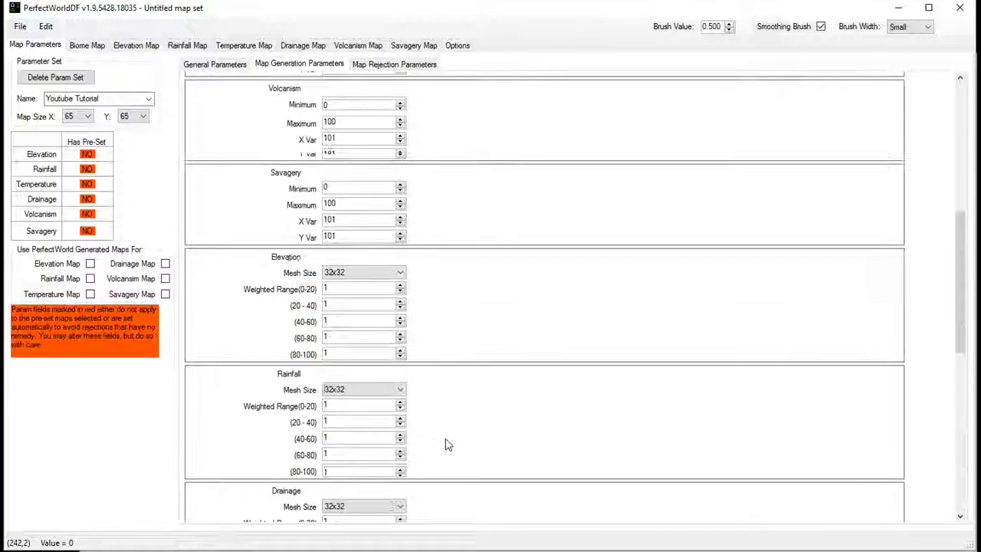
{"action": "scroll", "coordinate": [448, 448], "scroll_direction": "up", "scroll_amount": 8}
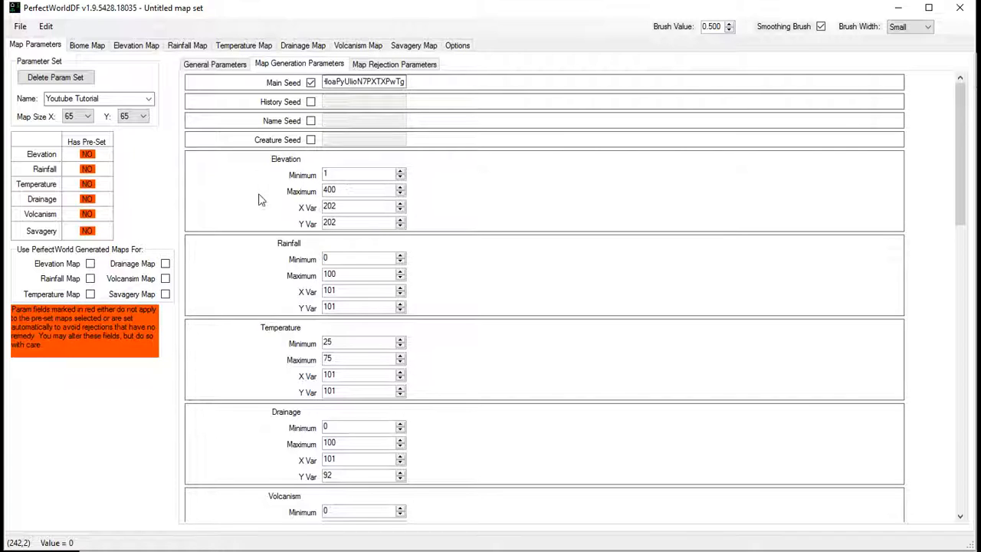
{"action": "scroll", "coordinate": [249, 375], "scroll_direction": "down", "scroll_amount": 10}
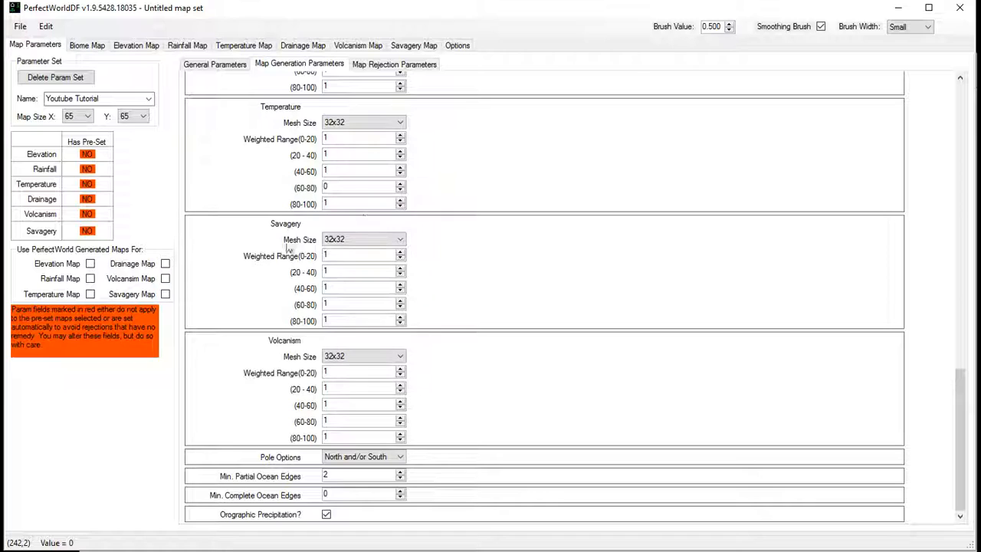
{"action": "scroll", "coordinate": [221, 253], "scroll_direction": "up", "scroll_amount": 5}
{"action": "scroll", "coordinate": [220, 257], "scroll_direction": "up", "scroll_amount": 5}
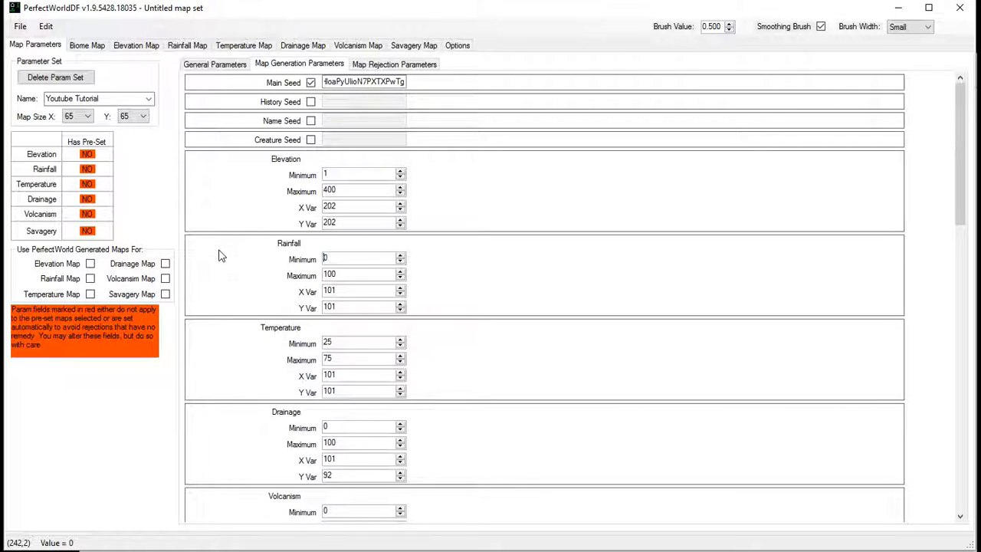
- Look over the General Parameters and read the matching entries in region4-world_gen_param.txt in Notepad
{"action": "left_click", "coordinate": [227, 64]}
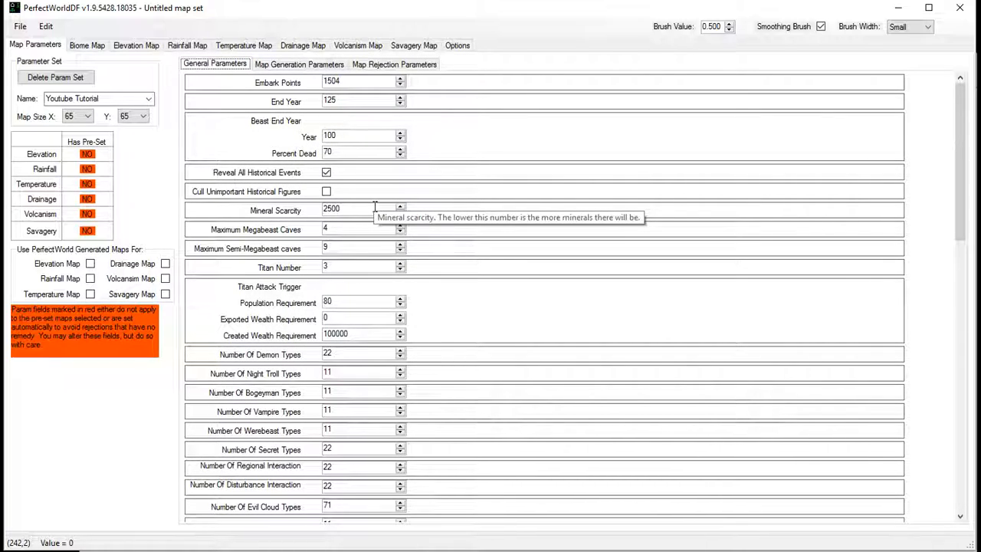
{"action": "scroll", "coordinate": [360, 306], "scroll_direction": "down", "scroll_amount": 5}
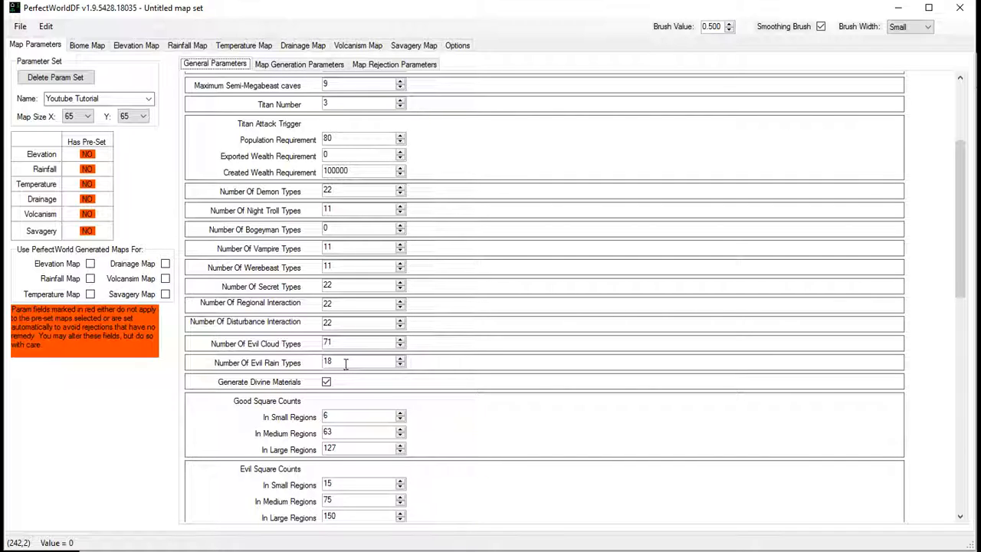
{"action": "key", "text": "alt+Tab"}
{"action": "scroll", "coordinate": [359, 306], "scroll_direction": "down", "scroll_amount": 6}
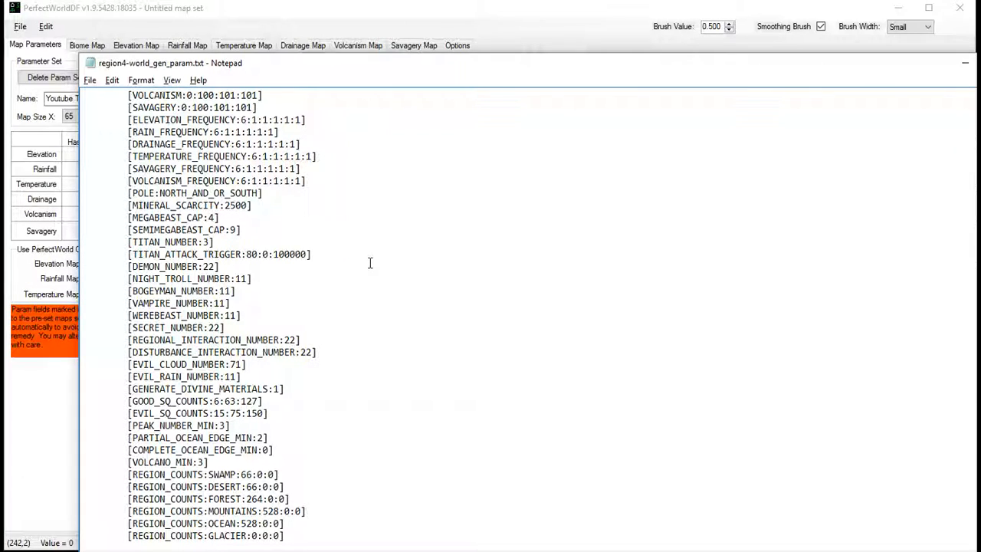
{"action": "scroll", "coordinate": [369, 263], "scroll_direction": "up", "scroll_amount": 1}
{"action": "scroll", "coordinate": [369, 263], "scroll_direction": "down", "scroll_amount": 2}
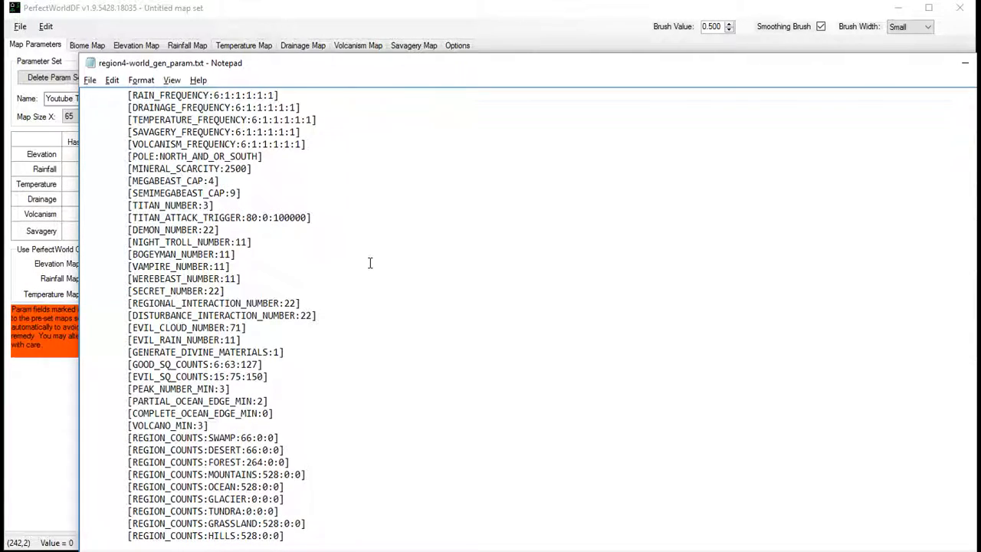
{"action": "scroll", "coordinate": [369, 263], "scroll_direction": "down", "scroll_amount": 4}
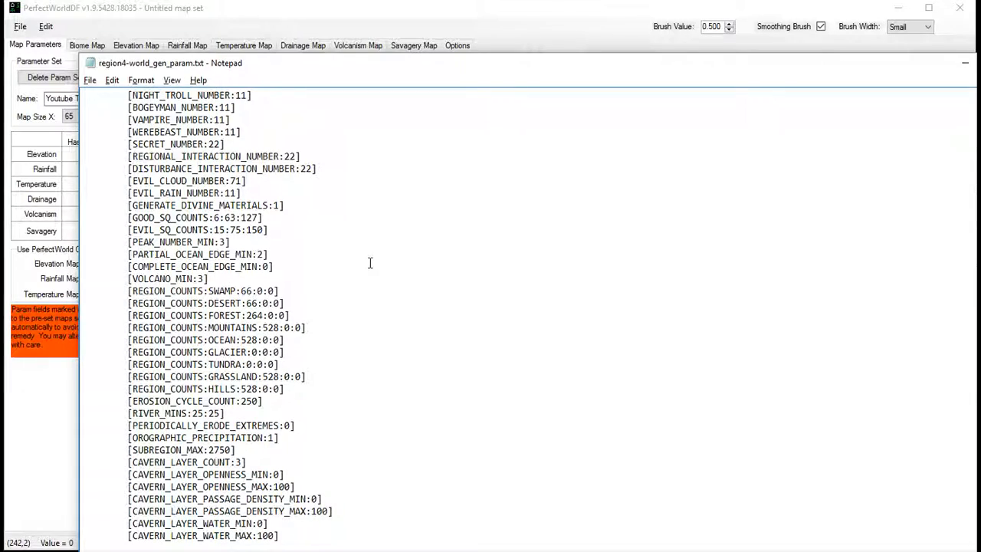
{"action": "scroll", "coordinate": [369, 263], "scroll_direction": "down", "scroll_amount": 7}
{"action": "scroll", "coordinate": [370, 263], "scroll_direction": "down", "scroll_amount": 2}
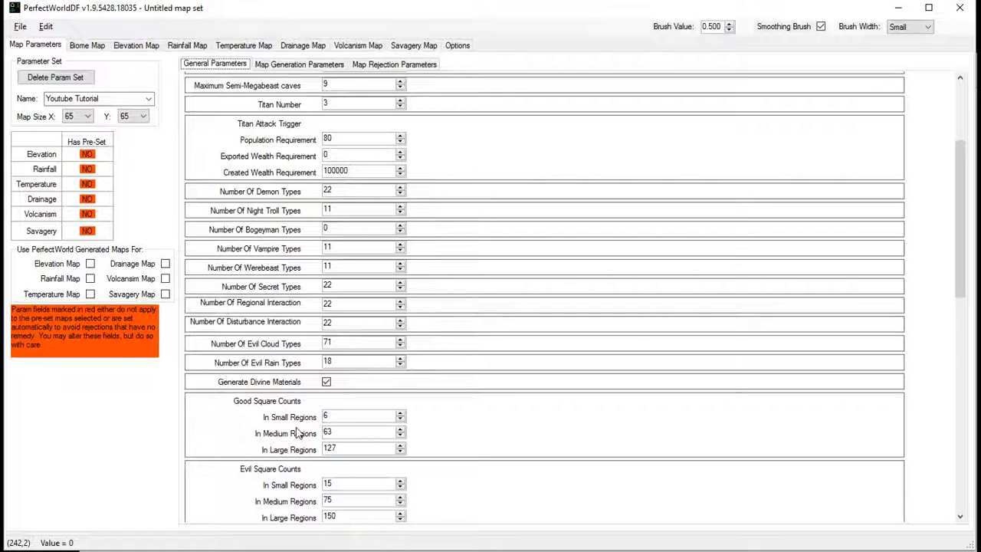
{"action": "left_click", "coordinate": [345, 550]}
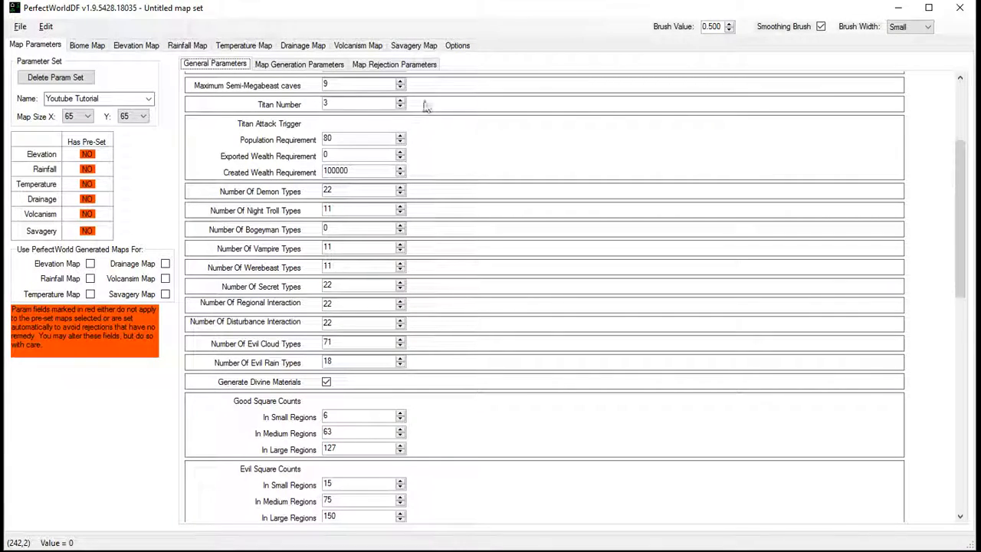
- Look through the general, map generation and map rejection parameters, ending on the rejection settings
{"action": "scroll", "coordinate": [468, 341], "scroll_direction": "up", "scroll_amount": 3}
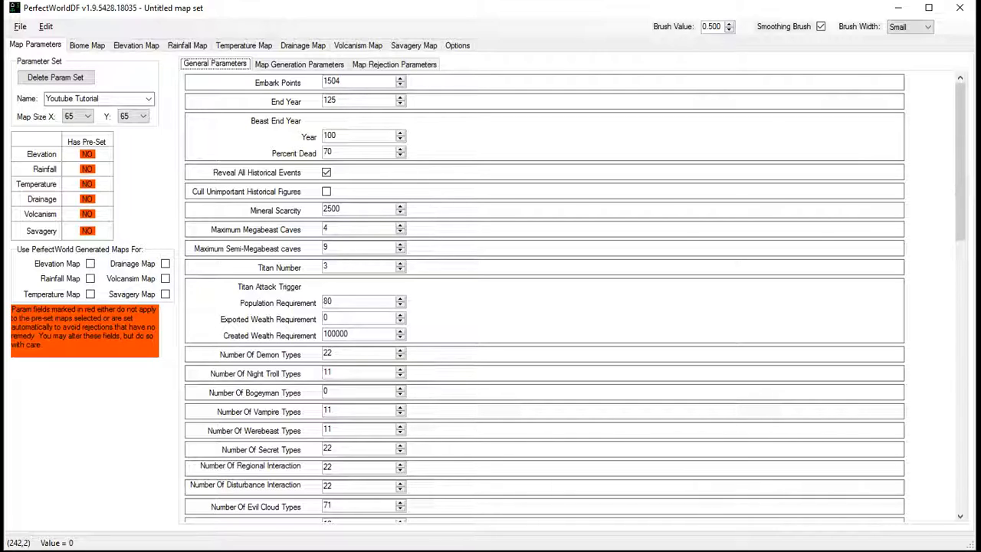
{"action": "left_click", "coordinate": [394, 64]}
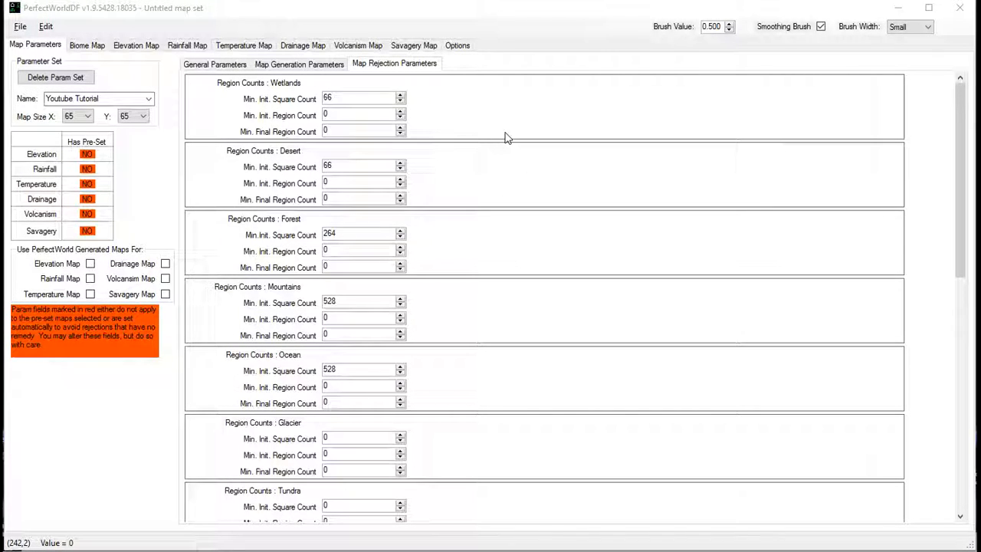
{"action": "left_click", "coordinate": [215, 67]}
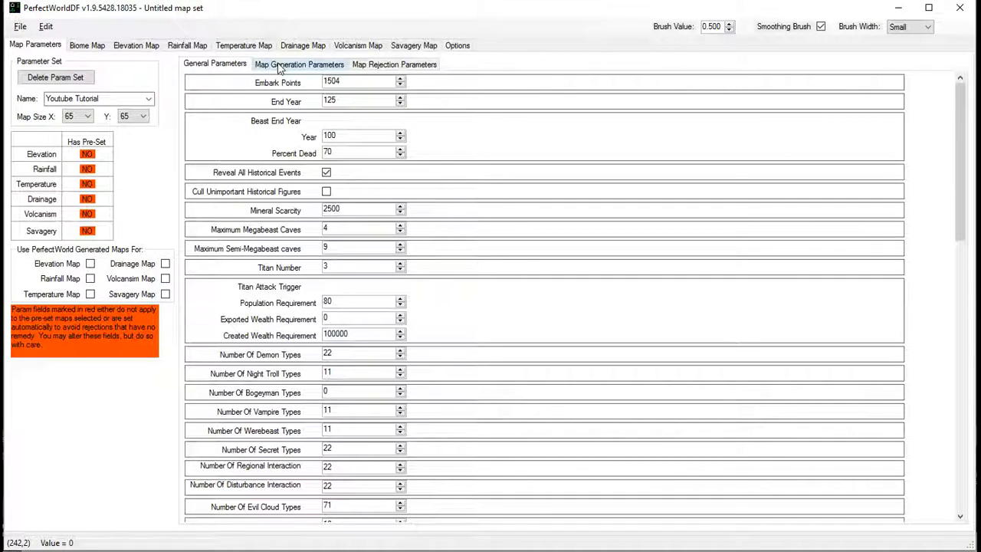
{"action": "left_click", "coordinate": [291, 65]}
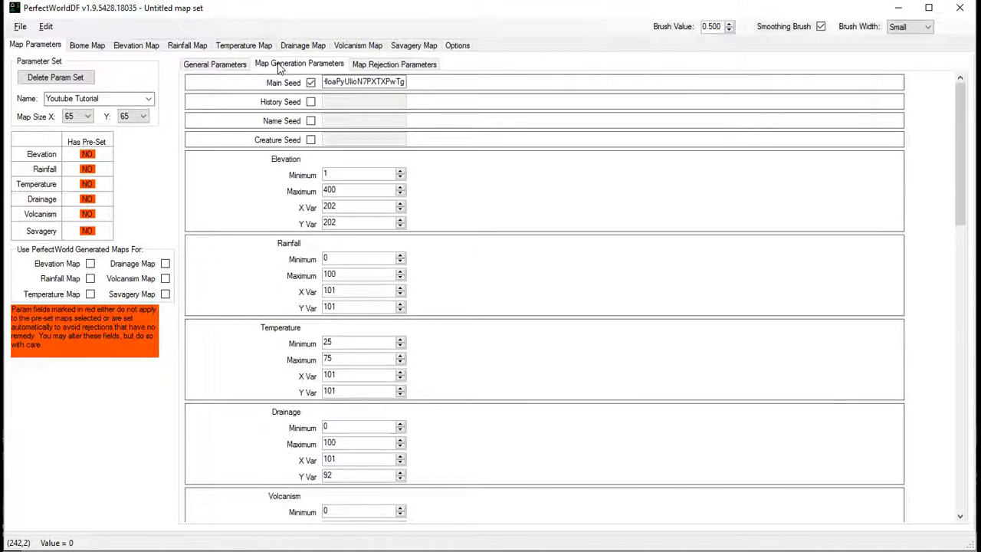
{"action": "left_click", "coordinate": [416, 67]}
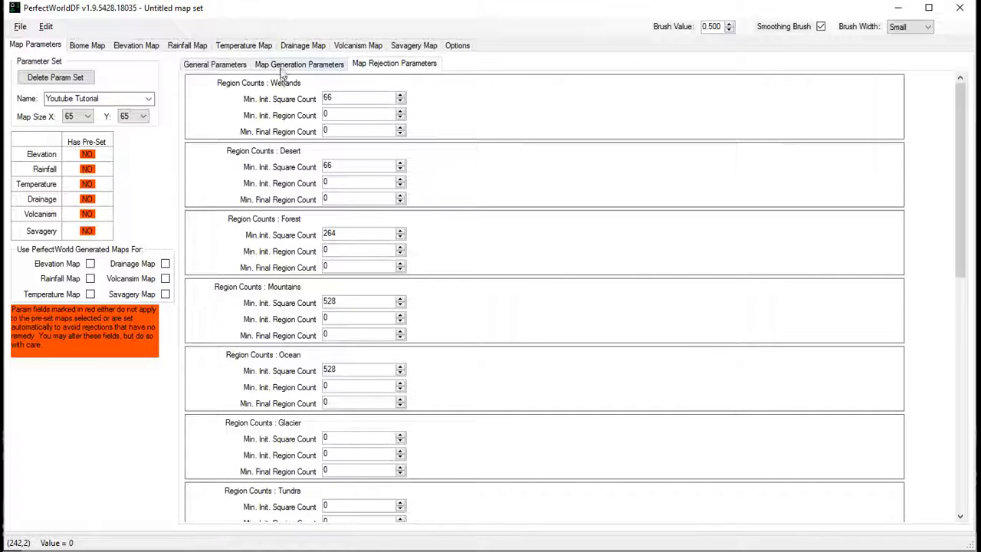
- Set the minimum initial square count to 10 for Wetlands, 10 for Desert and 100 for Forest
{"action": "double_click", "coordinate": [338, 97]}
{"action": "type", "text": "10"}
{"action": "key", "text": "Tab"}
{"action": "key", "text": "Tab"}
{"action": "key", "text": "Tab"}
{"action": "key", "text": "BackSpace"}
{"action": "type", "text": "10"}
- Set the minimum initial square count to 250 for both the Mountains and Ocean regions
{"action": "key", "text": "Tab"}
{"action": "key", "text": "Tab"}
{"action": "key", "text": "Tab"}
{"action": "key", "text": "Tab"}
{"action": "key", "text": "Delete"}
{"action": "key", "text": "Delete"}
{"action": "key", "text": "Delete"}
{"action": "type", "text": "100"}
{"action": "key", "text": "Tab"}
{"action": "key", "text": "Tab"}
{"action": "key", "text": "Delete"}
{"action": "key", "text": "Delete"}
{"action": "key", "text": "Delete"}
{"action": "type", "text": "250"}
{"action": "key", "text": "Tab"}
{"action": "key", "text": "Delete"}
{"action": "key", "text": "Delete"}
{"action": "key", "text": "Delete"}
{"action": "type", "text": "250"}
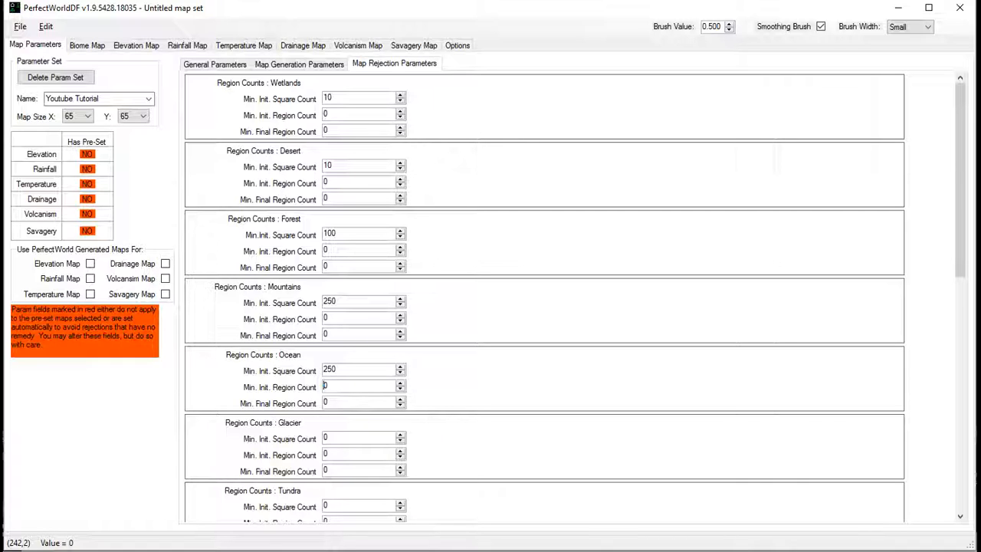
{"action": "scroll", "coordinate": [534, 240], "scroll_direction": "down", "scroll_amount": 10}
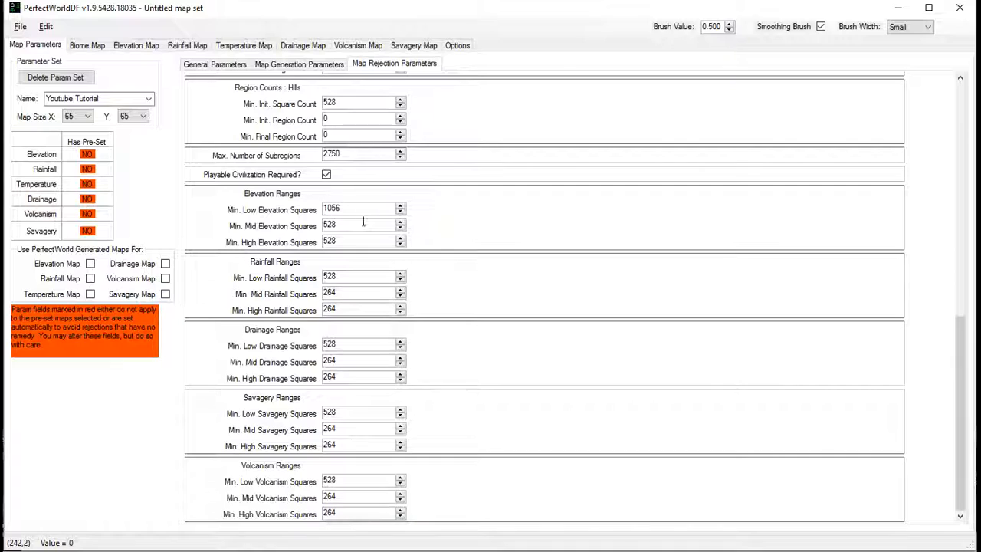
- Set the minimum elevation squares to 600 for low, 250 for mid and 250 for high
{"action": "left_click_drag", "start_coordinate": [357, 205], "coordinate": [322, 207]}
{"action": "type", "text": "600"}
{"action": "key", "text": "Tab"}
{"action": "type", "text": "250"}
{"action": "key", "text": "Delete"}
{"action": "key", "text": "Delete"}
{"action": "key", "text": "Delete"}
{"action": "key", "text": "Tab"}
{"action": "type", "text": "250"}
{"action": "key", "text": "Return"}
{"action": "key", "text": "Delete"}
{"action": "key", "text": "Delete"}
{"action": "key", "text": "Delete"}
{"action": "key", "text": "Delete"}
{"action": "key", "text": "Delete"}
{"action": "type", "text": "250"}
{"action": "key", "text": "Tab"}
- Set the minimum rainfall squares to 250 for low, 100 for mid and 100 for high
{"action": "key", "text": "Delete"}
{"action": "key", "text": "Delete"}
{"action": "key", "text": "Delete"}
{"action": "type", "text": "250"}
{"action": "key", "text": "Tab"}
{"action": "key", "text": "Delete"}
{"action": "key", "text": "Delete"}
{"action": "key", "text": "Delete"}
{"action": "type", "text": "100"}
{"action": "key", "text": "Tab"}
{"action": "key", "text": "Delete"}
{"action": "key", "text": "Delete"}
{"action": "key", "text": "Delete"}
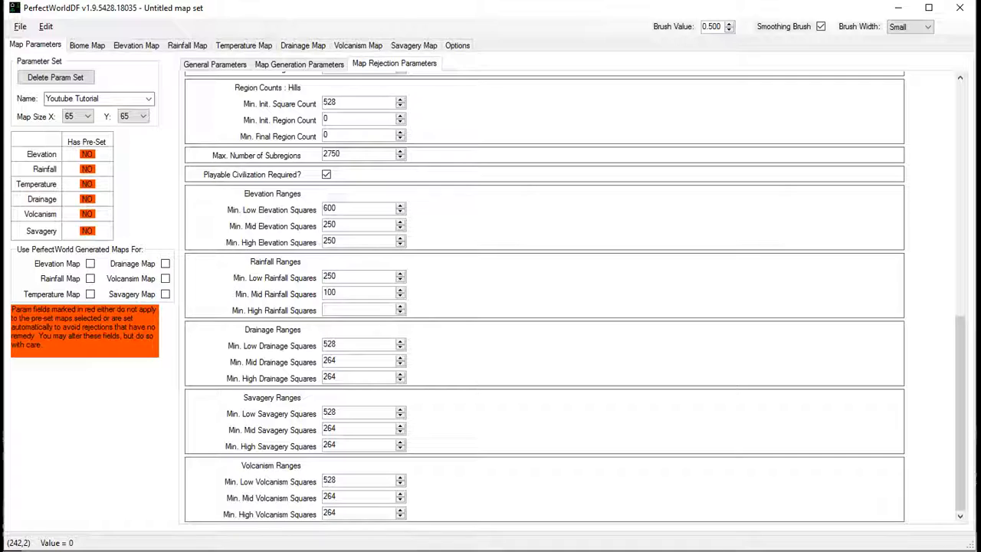
{"action": "type", "text": "100"}
- Set the minimum drainage squares to 250 for low, 100 for mid and 100 for high
{"action": "key", "text": "Delete"}
{"action": "key", "text": "Delete"}
{"action": "key", "text": "Delete"}
{"action": "type", "text": "250"}
{"action": "key", "text": "Tab"}
{"action": "key", "text": "Delete"}
{"action": "key", "text": "Delete"}
{"action": "key", "text": "Delete"}
{"action": "type", "text": "100"}
{"action": "key", "text": "Tab"}
{"action": "key", "text": "Delete"}
{"action": "key", "text": "Delete"}
{"action": "key", "text": "Delete"}
{"action": "type", "text": "100"}
{"action": "key", "text": "Tab"}
- Set the minimum savagery squares to 250 for low, 100 for mid and 100 for high
{"action": "key", "text": "Delete"}
{"action": "key", "text": "Delete"}
{"action": "key", "text": "Delete"}
{"action": "type", "text": "250"}
{"action": "key", "text": "Tab"}
{"action": "key", "text": "Delete"}
{"action": "key", "text": "Delete"}
{"action": "key", "text": "Delete"}
{"action": "type", "text": "100"}
{"action": "key", "text": "Tab"}
{"action": "key", "text": "Delete"}
{"action": "key", "text": "Delete"}
{"action": "key", "text": "Delete"}
{"action": "type", "text": "100"}
{"action": "key", "text": "Tab"}
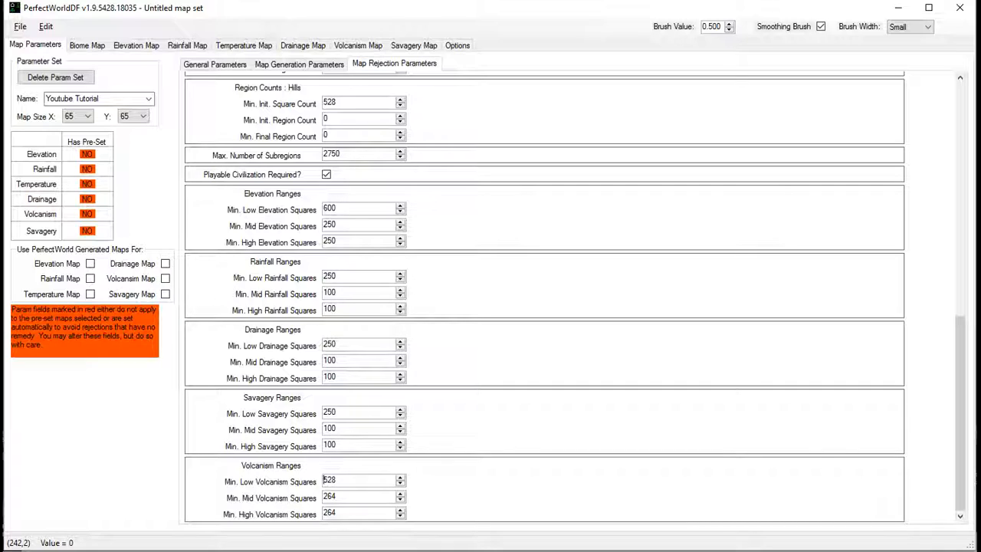
- Set the minimum volcanism squares to 250 for low, 100 for mid and 100 for high
{"action": "key", "text": "Delete"}
{"action": "key", "text": "Delete"}
{"action": "key", "text": "Delete"}
{"action": "type", "text": "250"}
{"action": "key", "text": "Delete"}
{"action": "key", "text": "Delete"}
{"action": "key", "text": "Delete"}
{"action": "type", "text": "100"}
{"action": "key", "text": "Tab"}
{"action": "key", "text": "Delete"}
{"action": "key", "text": "Delete"}
{"action": "key", "text": "Delete"}
{"action": "type", "text": "100"}
- Export the parameter set with the new rejection limits to the world_gen file
{"action": "left_click", "coordinate": [20, 26]}
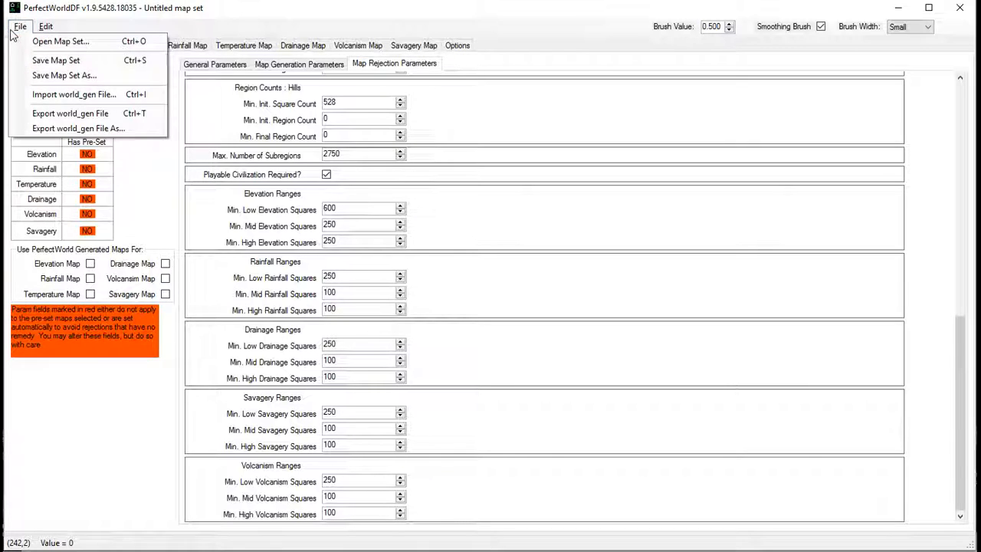
{"action": "left_click", "coordinate": [44, 114]}
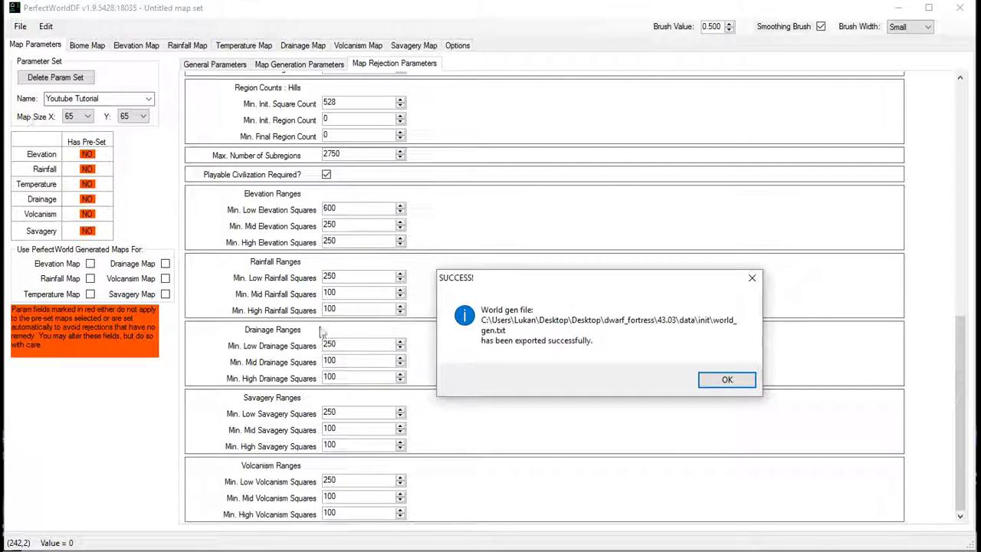
{"action": "left_click", "coordinate": [724, 379]}
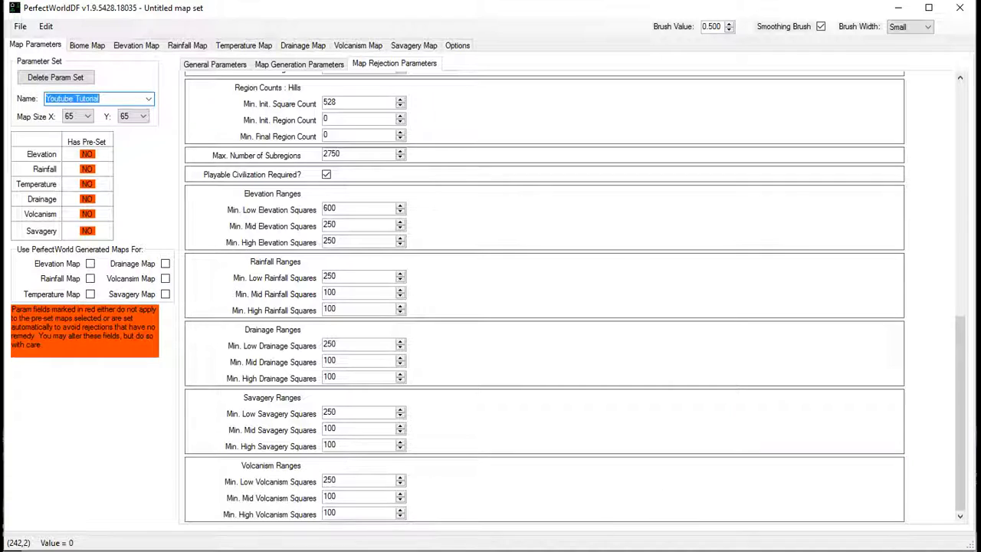
- Switch to PyLNP, launch Dwarf Fortress and open the design of a new world with advanced parameters
{"action": "key", "text": "alt+Tab"}
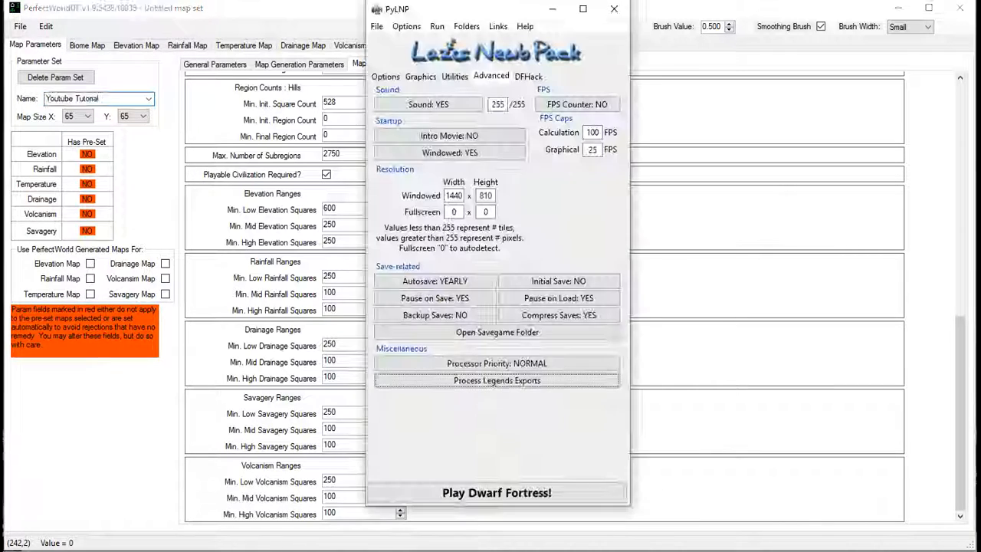
{"action": "left_click", "coordinate": [420, 494]}
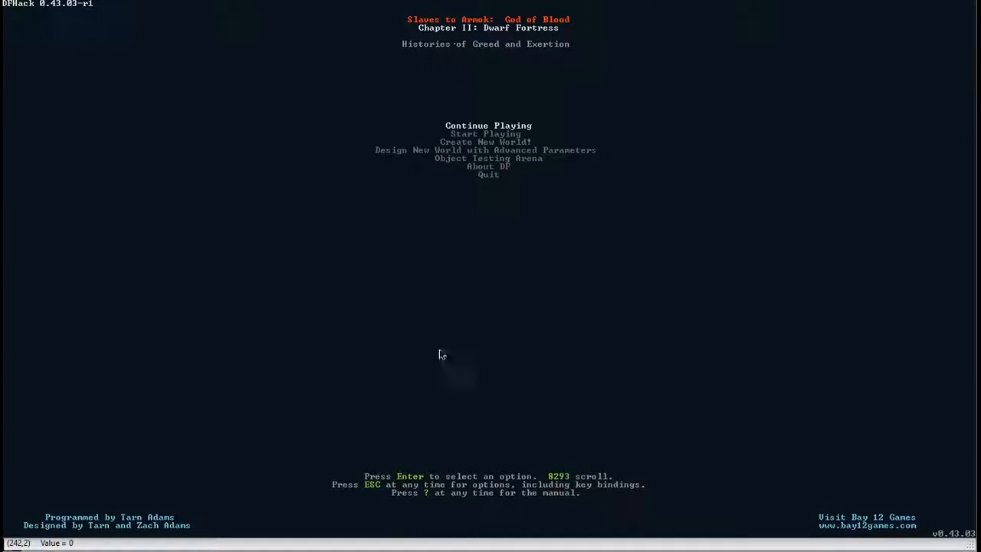
{"action": "left_click_drag", "start_coordinate": [510, 537], "coordinate": [513, 549]}
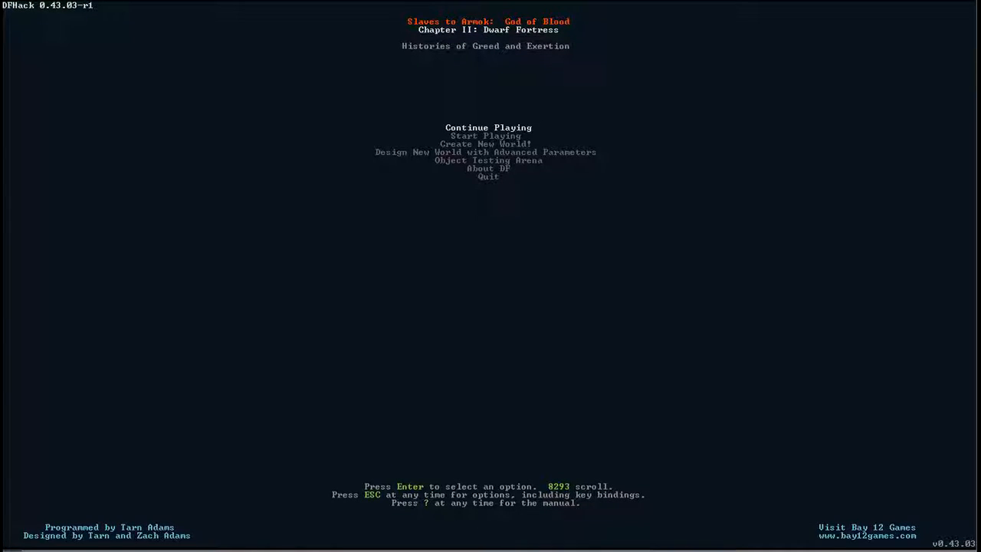
{"action": "key", "text": "Down"}
{"action": "key", "text": "Down"}
{"action": "key", "text": "Down"}
{"action": "key", "text": "Return"}
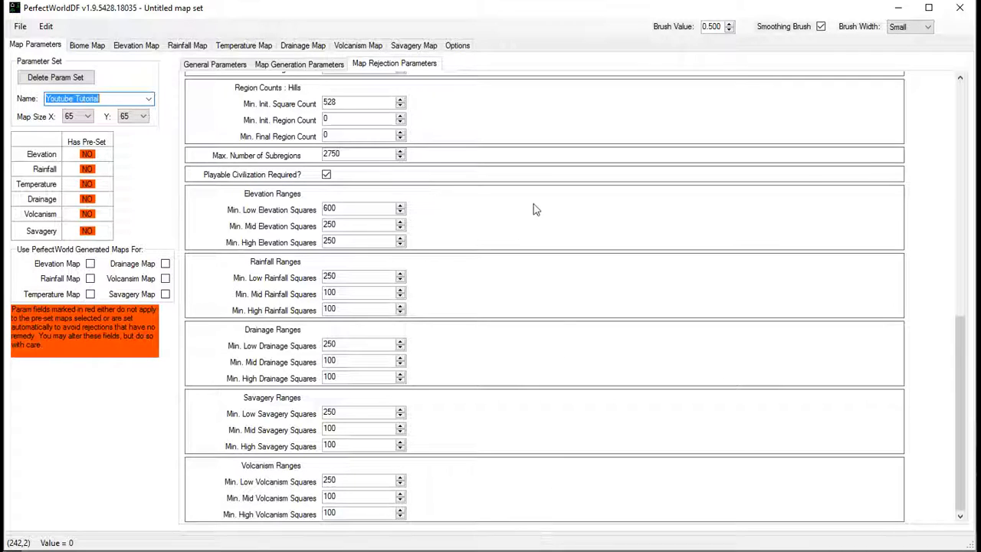
- In PerfectWorldDF's map generation parameters, set the volcanism weighted ranges to 60 for 0-20 and 10 for each of the other four ranges
{"action": "left_click", "coordinate": [291, 66]}
{"action": "scroll", "coordinate": [460, 328], "scroll_direction": "down", "scroll_amount": 15}
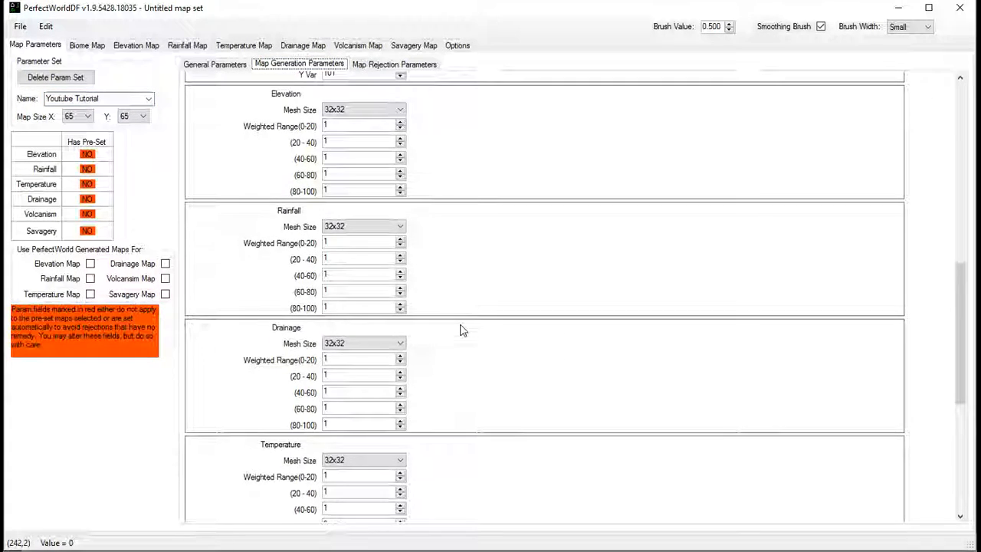
{"action": "scroll", "coordinate": [460, 330], "scroll_direction": "down", "scroll_amount": 5}
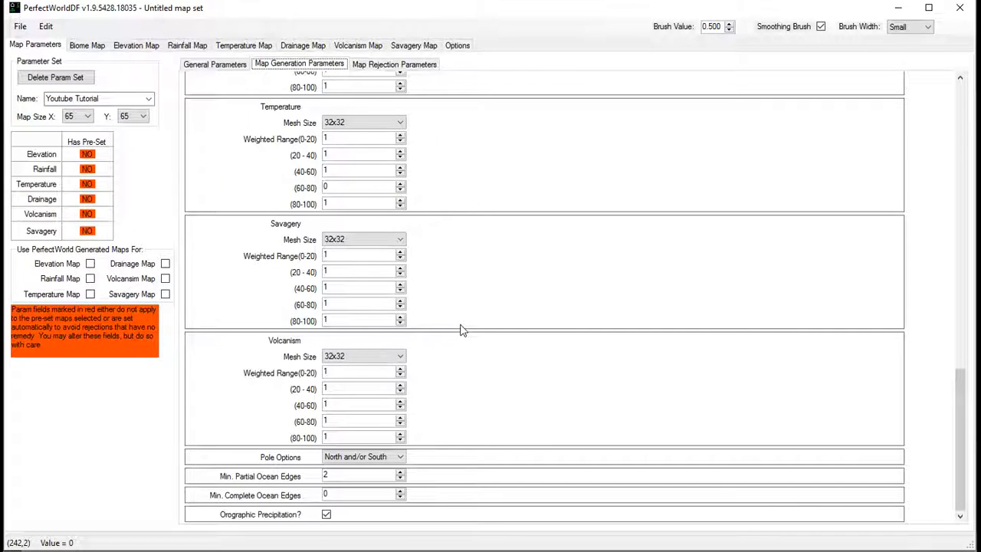
{"action": "double_click", "coordinate": [331, 371]}
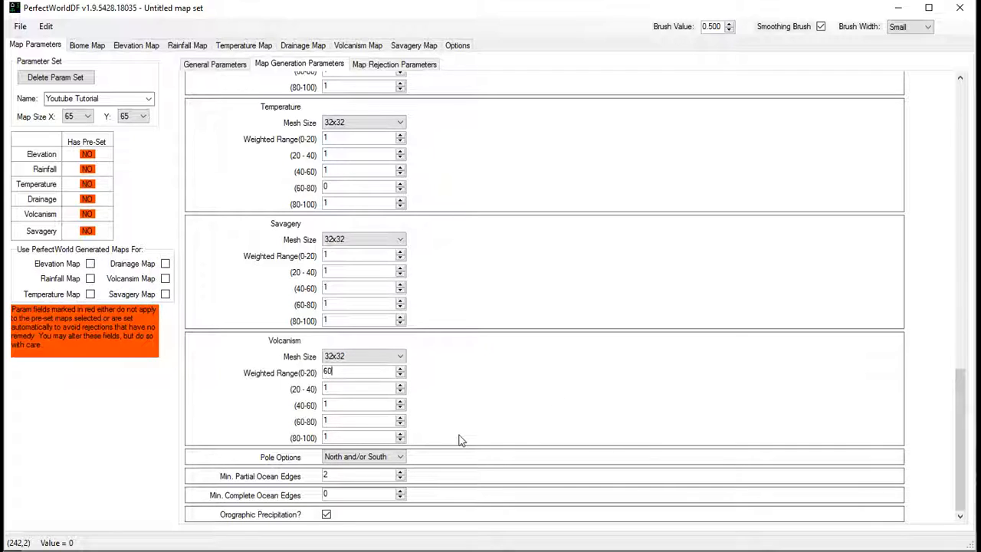
{"action": "type", "text": "10"}
{"action": "left_click", "coordinate": [341, 420]}
{"action": "type", "text": "0"}
{"action": "left_click", "coordinate": [340, 436]}
{"action": "type", "text": "0"}
- Export the world_gen file again with the new volcanism weights
{"action": "left_click", "coordinate": [20, 27]}
{"action": "left_click", "coordinate": [57, 113]}
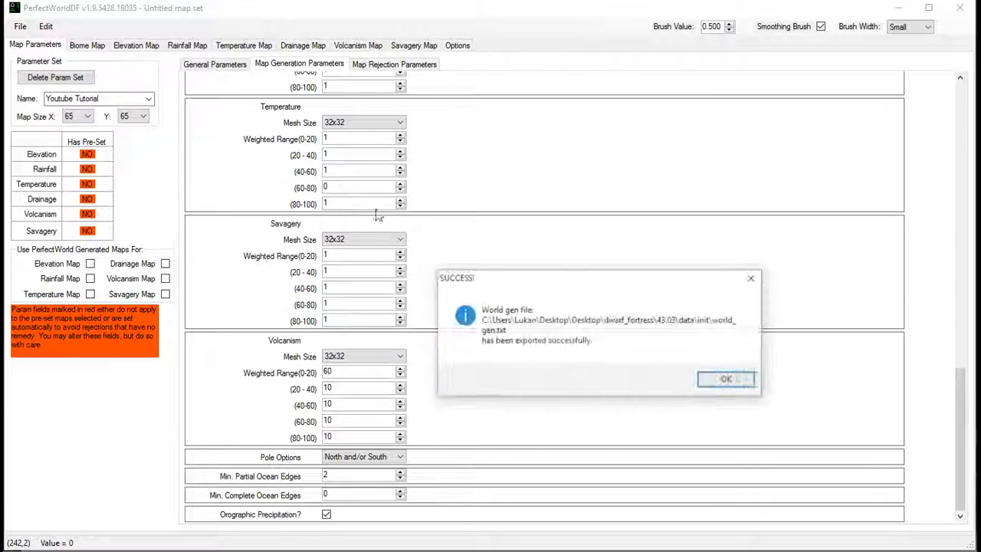
{"action": "left_click", "coordinate": [724, 379]}
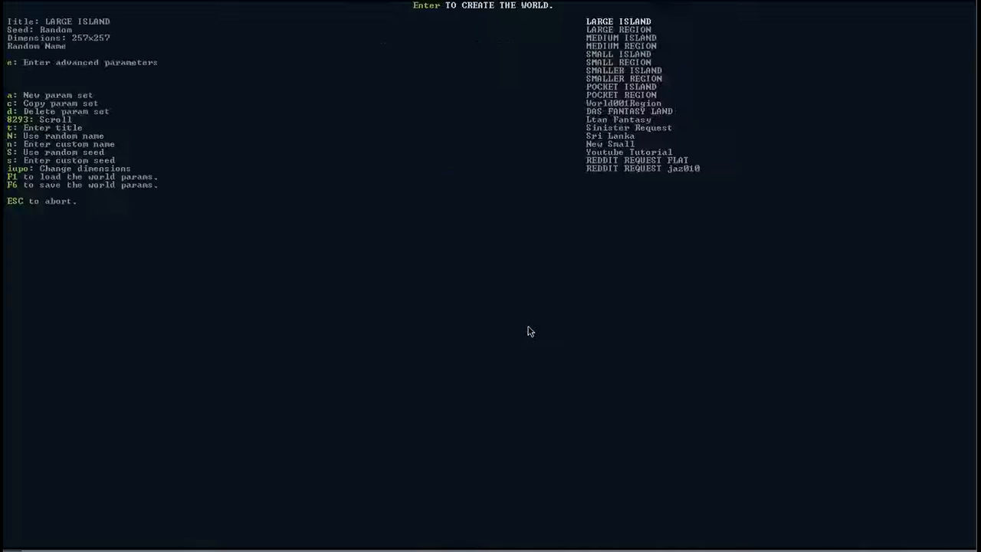
- In Dwarf Fortress, leave the advanced world design and reopen it to reload the exported parameter sets
{"action": "key", "text": "Escape"}
{"action": "key", "text": "Down"}
{"action": "key", "text": "Down"}
{"action": "key", "text": "Down"}
{"action": "key", "text": "Return"}
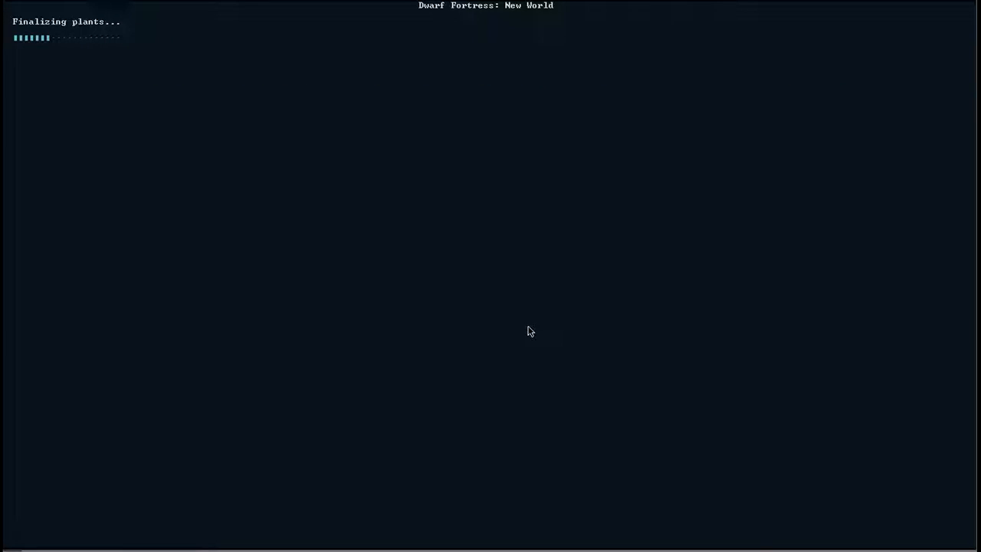
- Create a new world from the Youtube Tutorial parameter set
{"action": "key", "text": "Up"}
{"action": "key", "text": "Up"}
{"action": "key", "text": "Up"}
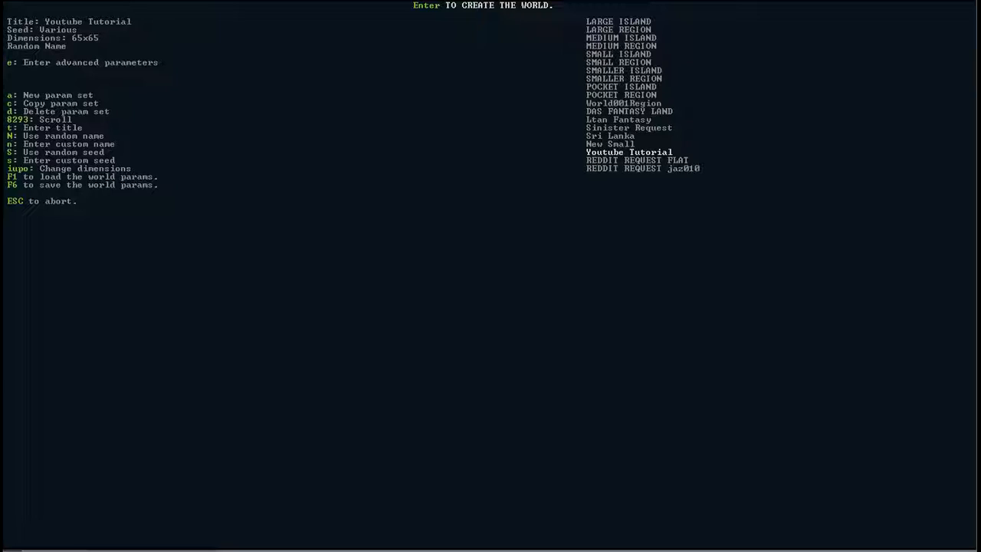
{"action": "key", "text": "Return"}
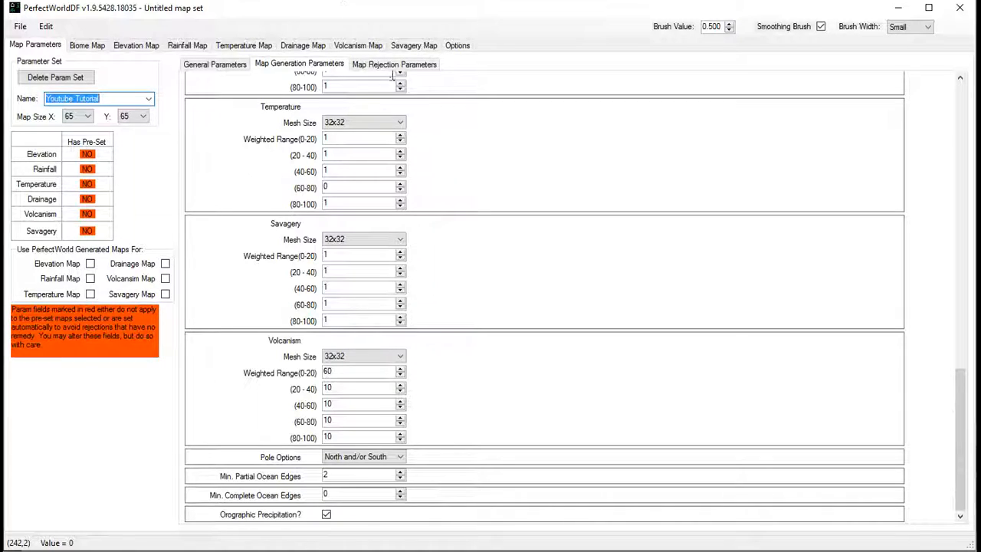
- Return to PerfectWorldDF and examine the elevation, rainfall, temperature and drainage ranges in the map generation parameters
{"action": "left_click", "coordinate": [477, 215]}
{"action": "scroll", "coordinate": [486, 361], "scroll_direction": "up", "scroll_amount": 5}
{"action": "scroll", "coordinate": [486, 361], "scroll_direction": "up", "scroll_amount": 5}
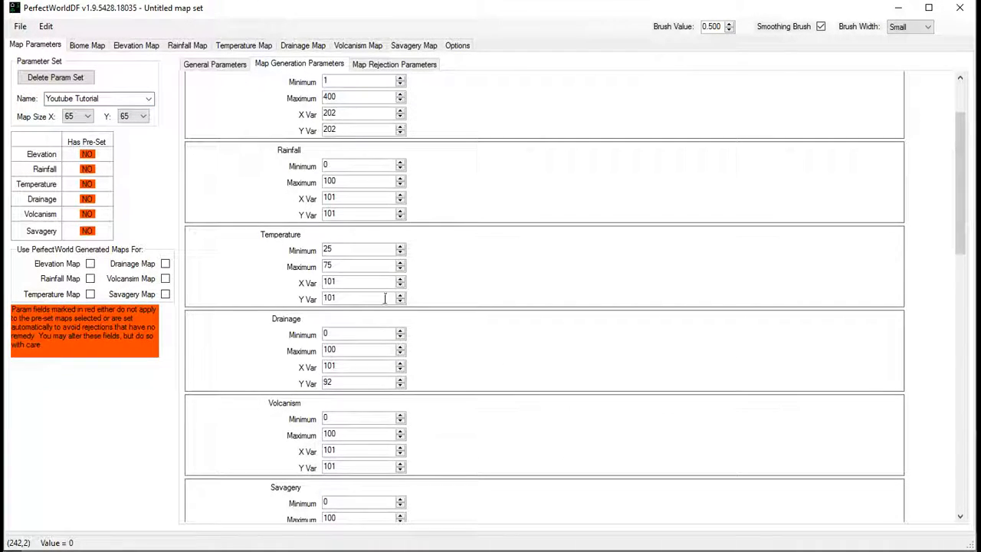
{"action": "scroll", "coordinate": [372, 258], "scroll_direction": "up", "scroll_amount": 1}
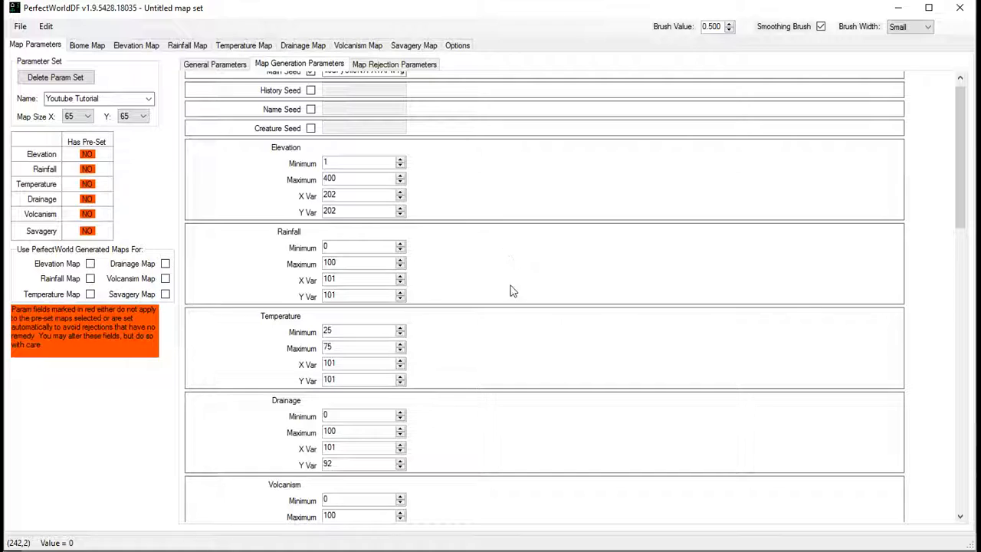